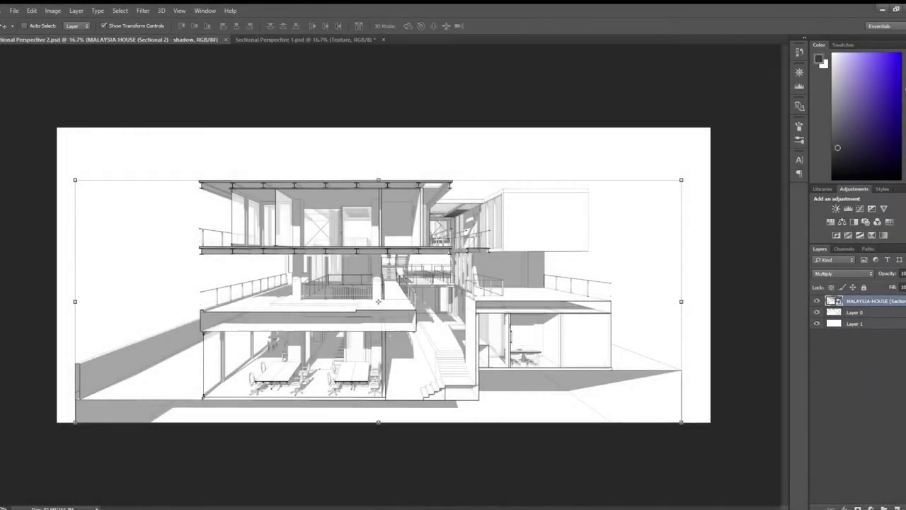
Step: Add a new layer and fill the lassoed floor slab cut with black
{"action": "left_click", "coordinate": [895, 506]}
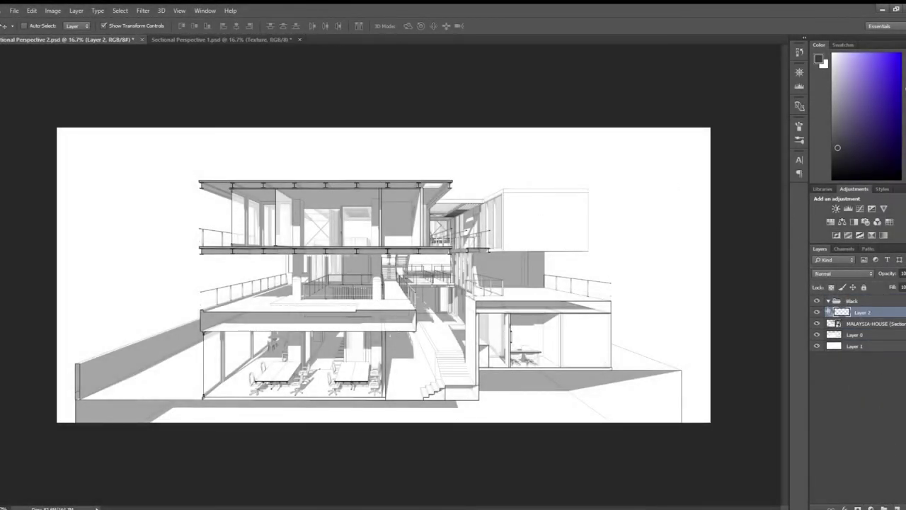
{"action": "key", "text": "l"}
{"action": "scroll", "coordinate": [293, 328], "scroll_direction": "up", "scroll_amount": 5}
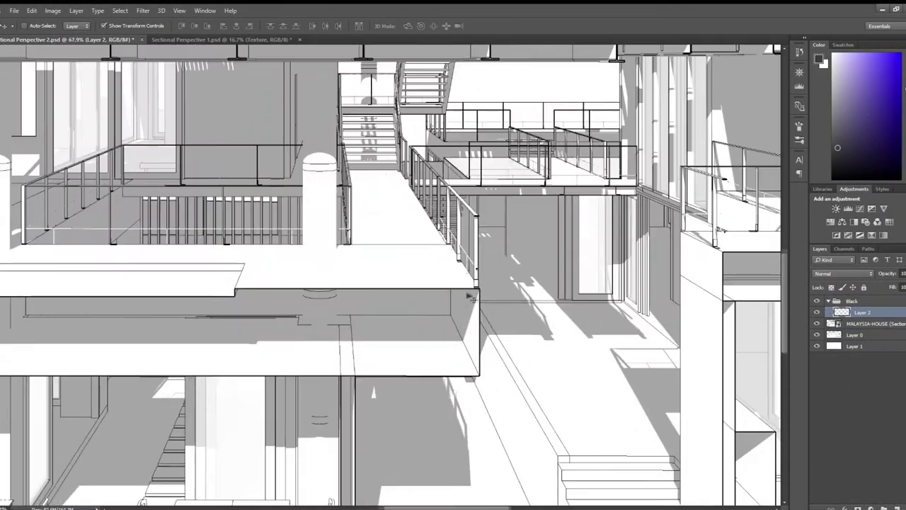
{"action": "scroll", "coordinate": [392, 276], "scroll_direction": "left", "scroll_amount": 3}
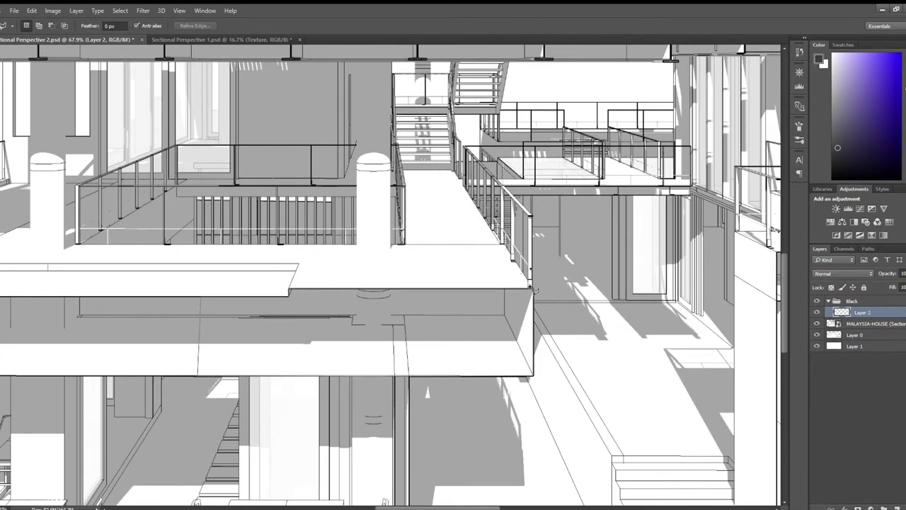
{"action": "scroll", "coordinate": [535, 291], "scroll_direction": "down", "scroll_amount": 2}
{"action": "scroll", "coordinate": [135, 377], "scroll_direction": "left", "scroll_amount": 5}
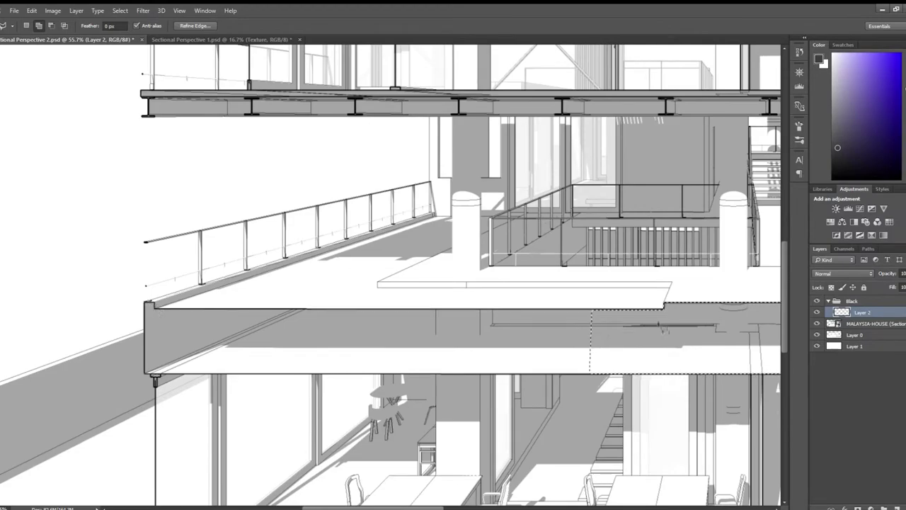
{"action": "key", "text": "alt+BackSpace"}
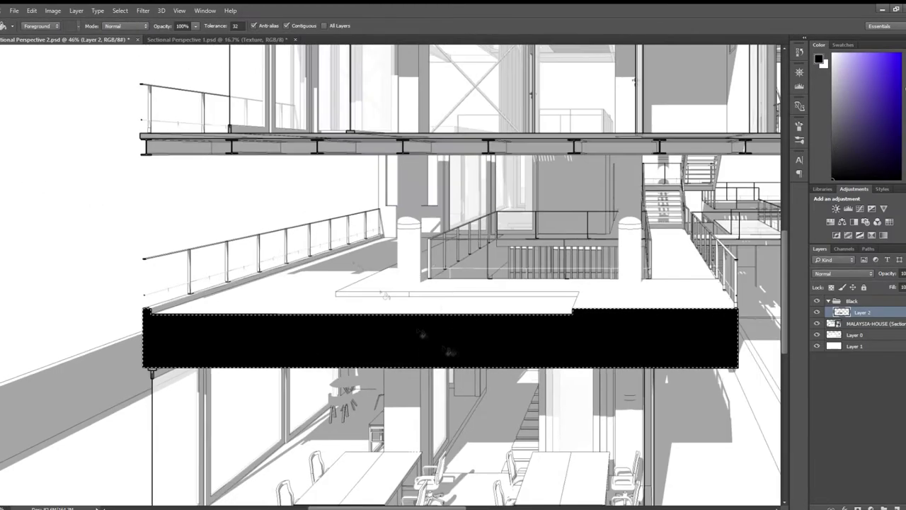
{"action": "key", "text": "ctrl+d"}
Step: Select the cut beam with lasso and marquee selections and fill it black
{"action": "key", "text": "m"}
{"action": "scroll", "coordinate": [486, 396], "scroll_direction": "down", "scroll_amount": 2}
{"action": "scroll", "coordinate": [486, 396], "scroll_direction": "up", "scroll_amount": 3}
{"action": "key", "text": "l"}
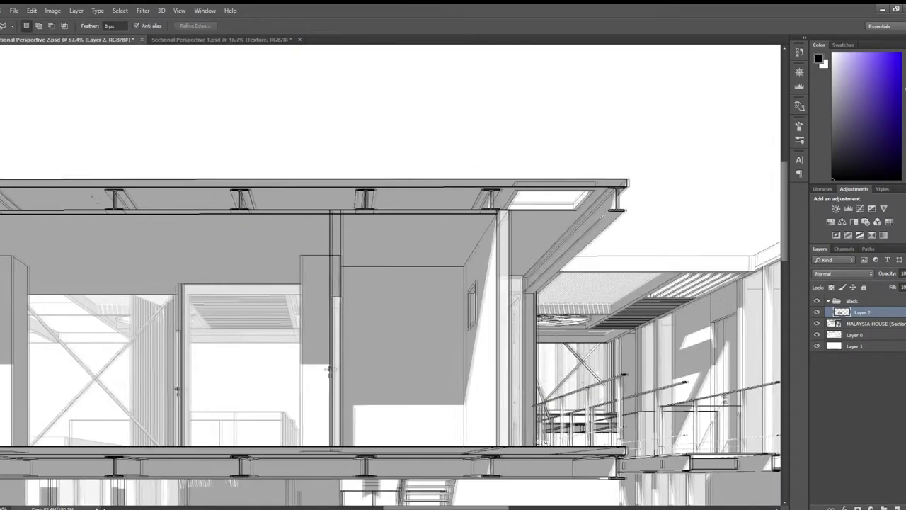
{"action": "scroll", "coordinate": [95, 190], "scroll_direction": "left", "scroll_amount": 1}
{"action": "scroll", "coordinate": [663, 203], "scroll_direction": "down", "scroll_amount": 1}
{"action": "key", "text": "m"}
{"action": "scroll", "coordinate": [89, 238], "scroll_direction": "left", "scroll_amount": 3}
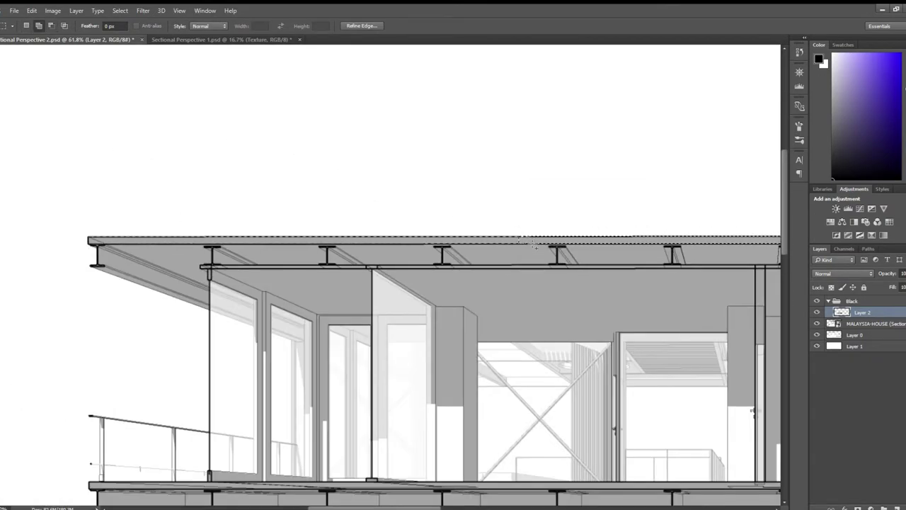
{"action": "scroll", "coordinate": [536, 244], "scroll_direction": "down", "scroll_amount": 2}
{"action": "scroll", "coordinate": [535, 244], "scroll_direction": "down", "scroll_amount": 2}
{"action": "scroll", "coordinate": [188, 269], "scroll_direction": "up", "scroll_amount": 4}
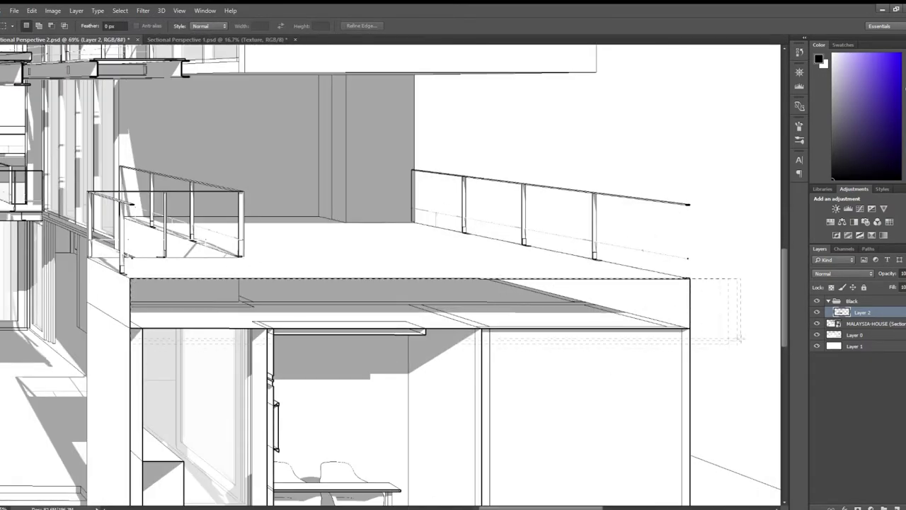
{"action": "key", "text": "alt+BackSpace"}
Step: Fill the floor-edge strip and the left column with black
{"action": "scroll", "coordinate": [616, 306], "scroll_direction": "down", "scroll_amount": 2}
{"action": "left_click_drag", "start_coordinate": [276, 413], "coordinate": [734, 421]}
{"action": "key", "text": "g"}
{"action": "left_click", "coordinate": [732, 420]}
{"action": "key", "text": "m"}
{"action": "key", "text": "alt+BackSpace"}
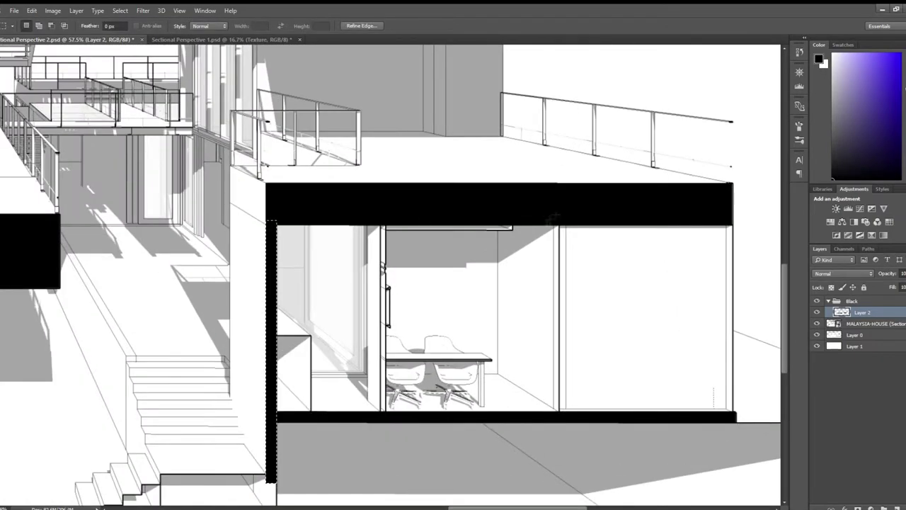
Step: Fill the strip under the beam and the vertical wall strip with black
{"action": "scroll", "coordinate": [406, 264], "scroll_direction": "up", "scroll_amount": 2}
{"action": "left_click_drag", "start_coordinate": [364, 192], "coordinate": [617, 213]}
{"action": "key", "text": "alt+BackSpace"}
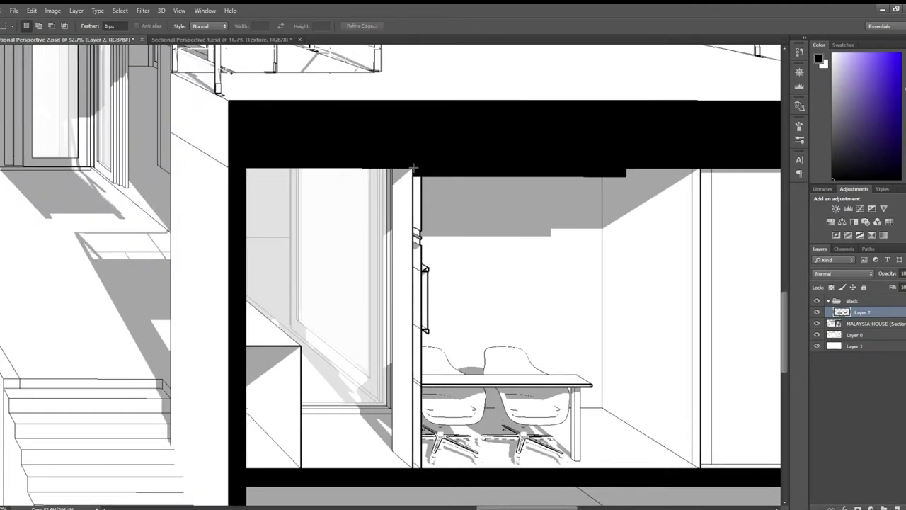
{"action": "scroll", "coordinate": [418, 233], "scroll_direction": "up", "scroll_amount": 3}
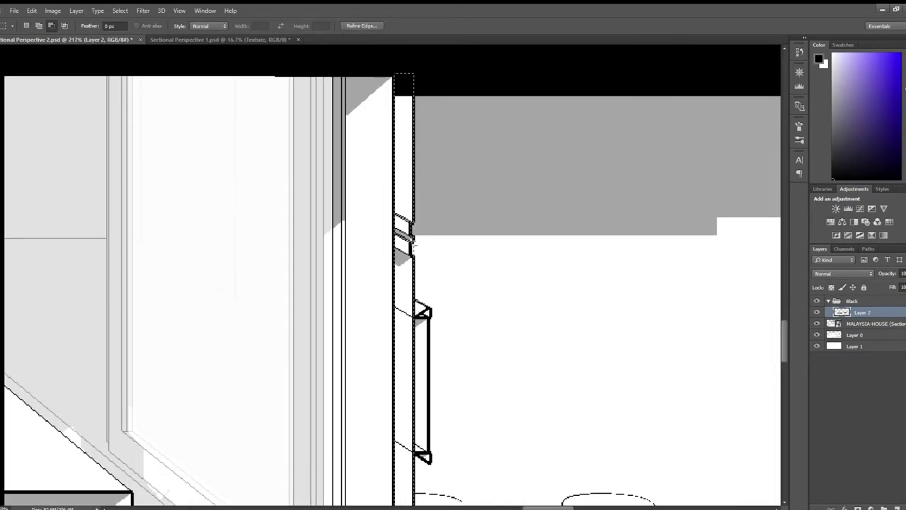
{"action": "key", "text": "alt+BackSpace"}
{"action": "scroll", "coordinate": [414, 242], "scroll_direction": "down", "scroll_amount": 2}
{"action": "scroll", "coordinate": [414, 241], "scroll_direction": "down", "scroll_amount": 1}
{"action": "scroll", "coordinate": [411, 228], "scroll_direction": "up", "scroll_amount": 3}
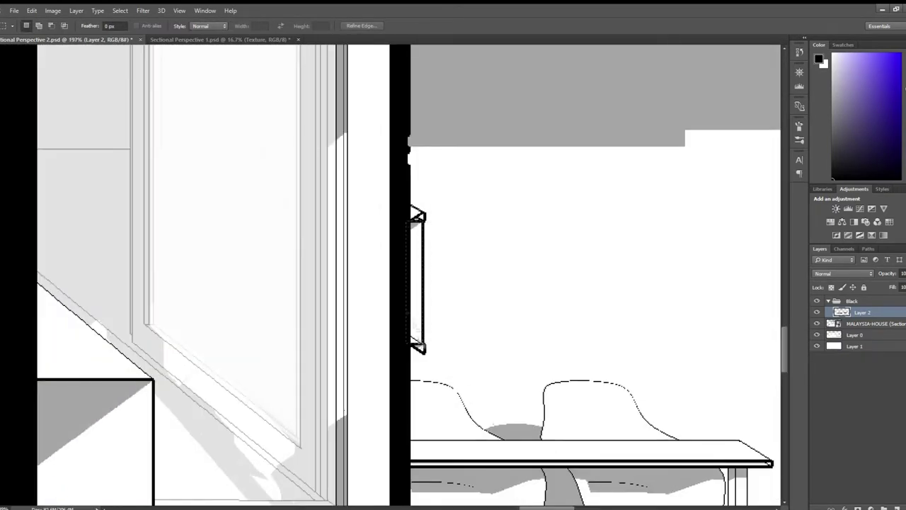
Step: Fill another selected wall strip with black
{"action": "key", "text": "alt+BackSpace"}
{"action": "scroll", "coordinate": [419, 214], "scroll_direction": "down", "scroll_amount": 2}
{"action": "scroll", "coordinate": [396, 193], "scroll_direction": "up", "scroll_amount": 3}
{"action": "key", "text": "l"}
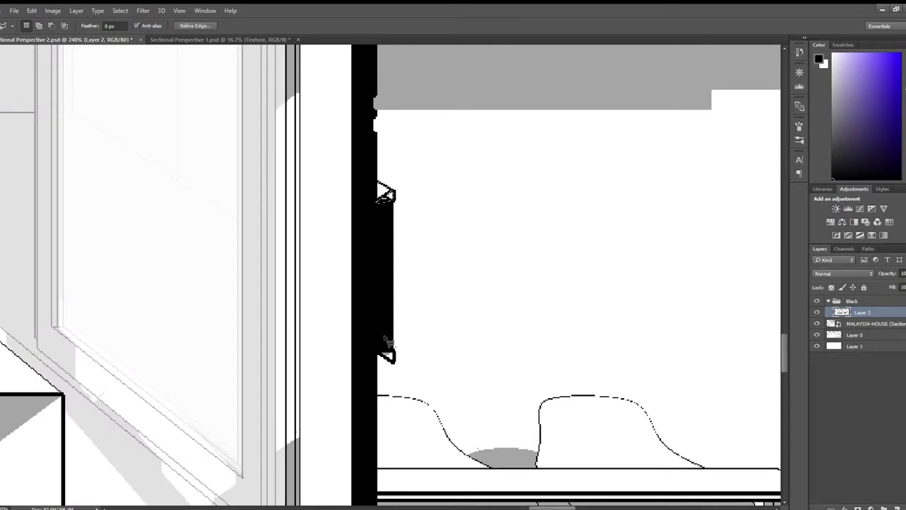
{"action": "key", "text": "m"}
{"action": "scroll", "coordinate": [423, 208], "scroll_direction": "down", "scroll_amount": 2}
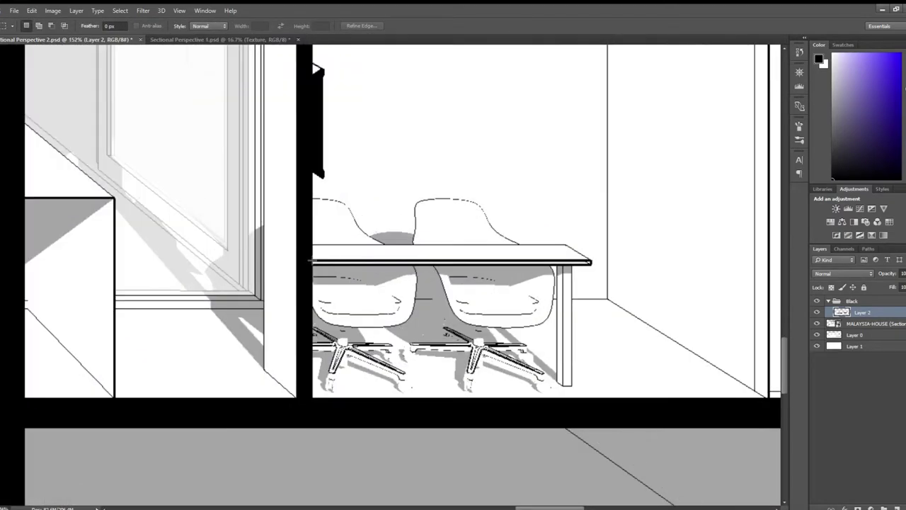
Step: Draw a rectangular selection around the railing area
{"action": "scroll", "coordinate": [403, 290], "scroll_direction": "down", "scroll_amount": 3}
{"action": "scroll", "coordinate": [404, 290], "scroll_direction": "down", "scroll_amount": 1}
{"action": "scroll", "coordinate": [403, 290], "scroll_direction": "up", "scroll_amount": 1}
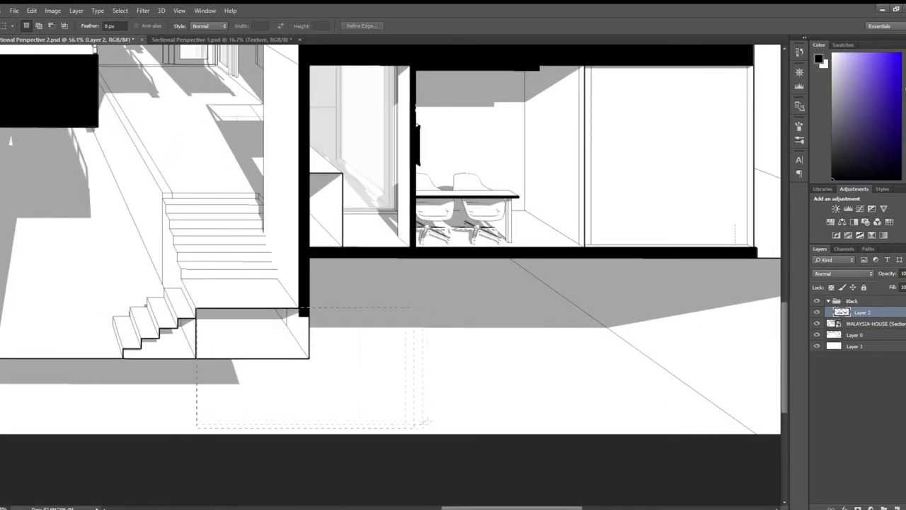
{"action": "scroll", "coordinate": [404, 291], "scroll_direction": "down", "scroll_amount": 2}
{"action": "scroll", "coordinate": [566, 268], "scroll_direction": "up", "scroll_amount": 3}
{"action": "scroll", "coordinate": [567, 268], "scroll_direction": "up", "scroll_amount": 1}
{"action": "scroll", "coordinate": [566, 268], "scroll_direction": "up", "scroll_amount": 1}
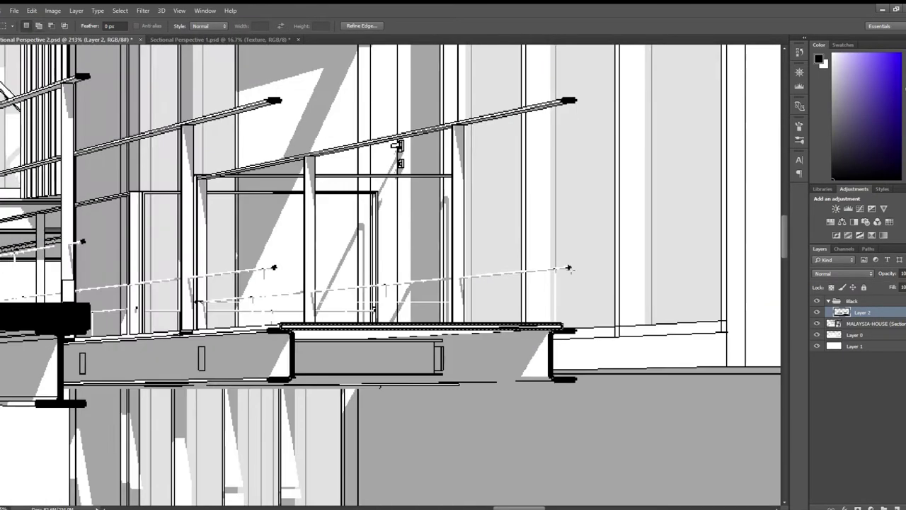
{"action": "key", "text": "m"}
{"action": "scroll", "coordinate": [566, 267], "scroll_direction": "down", "scroll_amount": 1}
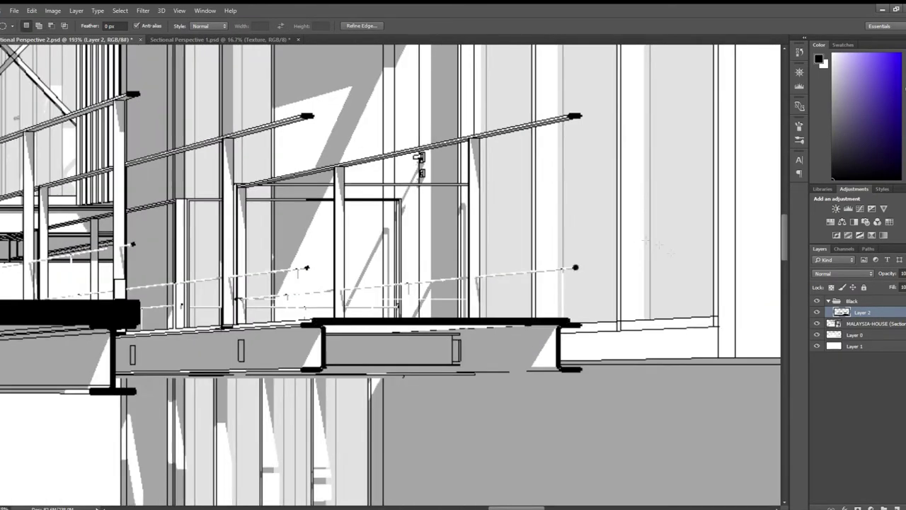
{"action": "scroll", "coordinate": [566, 267], "scroll_direction": "up", "scroll_amount": 2}
Step: Copy the selected railing area to a new layer and duplicate it twice
{"action": "key", "text": "ctrl+j"}
{"action": "key", "text": "v"}
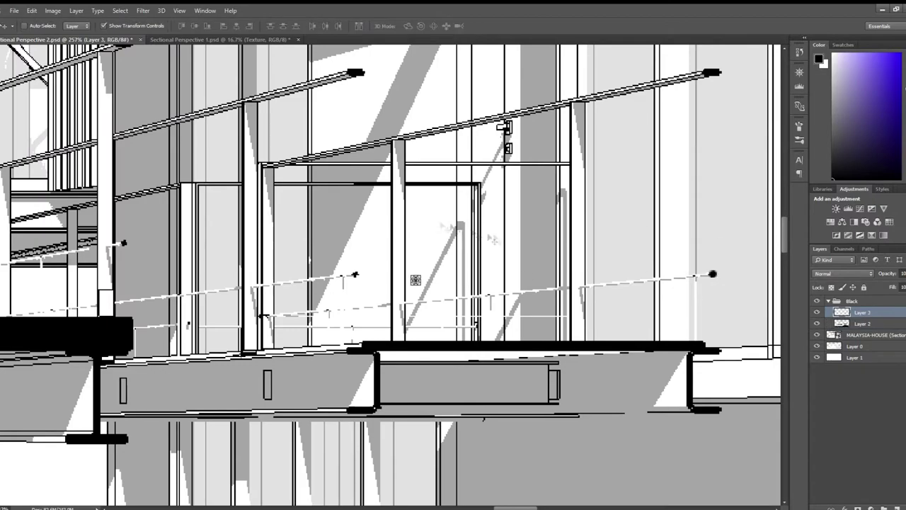
{"action": "key", "text": "ctrl+j"}
{"action": "scroll", "coordinate": [370, 279], "scroll_direction": "down", "scroll_amount": 1}
{"action": "scroll", "coordinate": [267, 279], "scroll_direction": "up", "scroll_amount": 1}
{"action": "scroll", "coordinate": [268, 279], "scroll_direction": "down", "scroll_amount": 3}
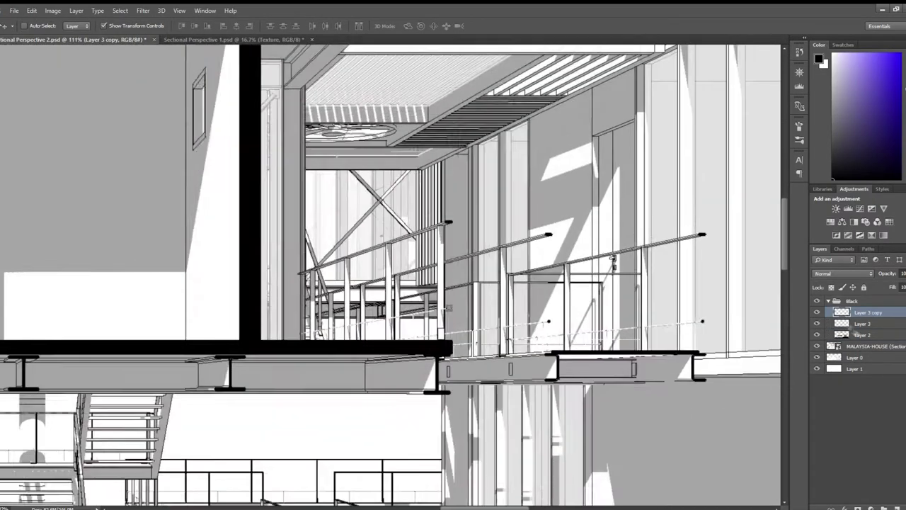
{"action": "scroll", "coordinate": [267, 279], "scroll_direction": "down", "scroll_amount": 2}
{"action": "key", "text": "ctrl+j"}
{"action": "scroll", "coordinate": [428, 403], "scroll_direction": "up", "scroll_amount": 1}
{"action": "scroll", "coordinate": [428, 403], "scroll_direction": "up", "scroll_amount": 4}
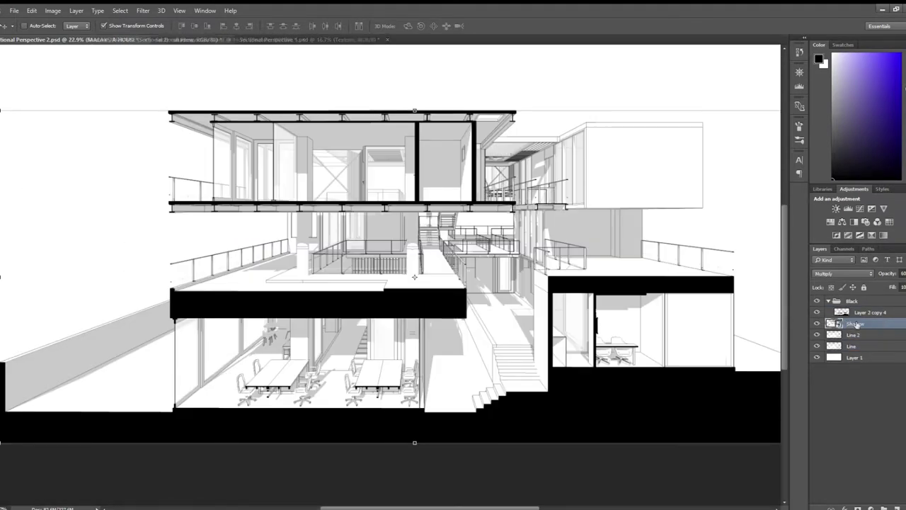
Step: Rename the bottom layer and set Line 2 to 60%, then back to full opacity
{"action": "double_click", "coordinate": [855, 357]}
{"action": "type", "text": "Background"}
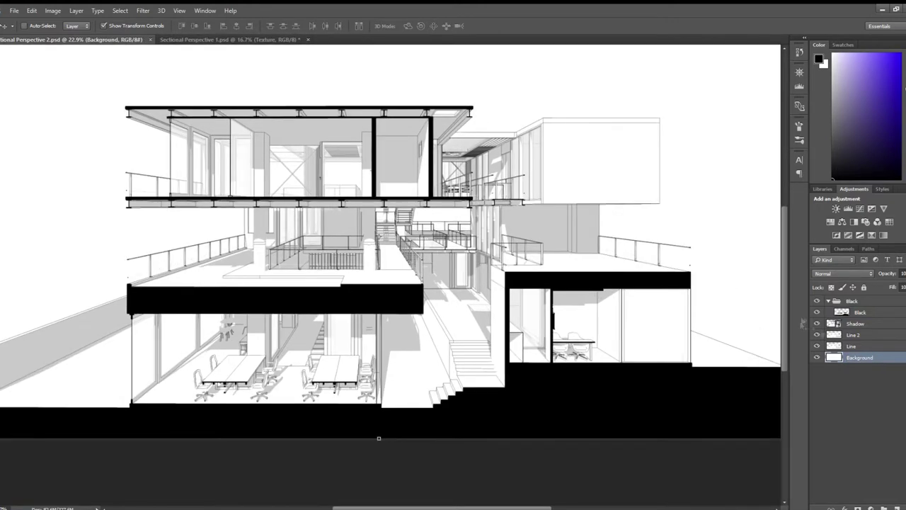
{"action": "scroll", "coordinate": [593, 318], "scroll_direction": "up", "scroll_amount": 1}
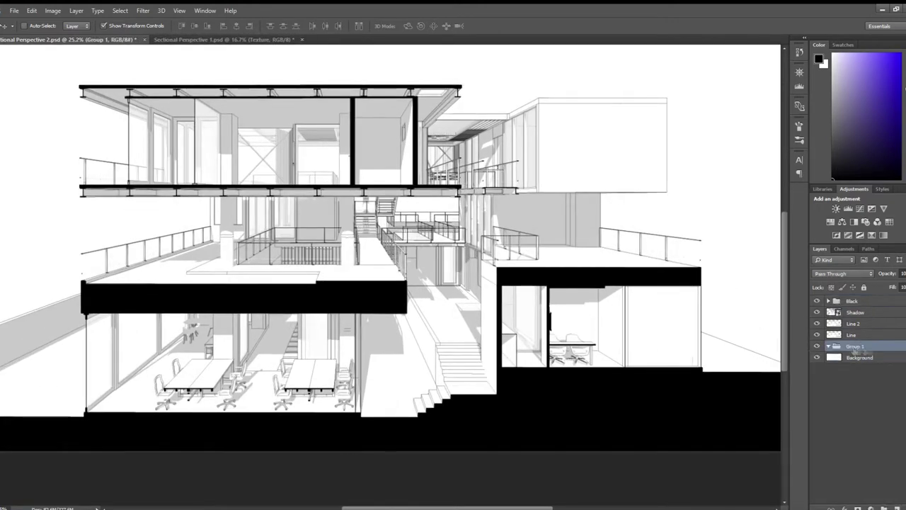
{"action": "left_click", "coordinate": [862, 325]}
{"action": "key", "text": "6"}
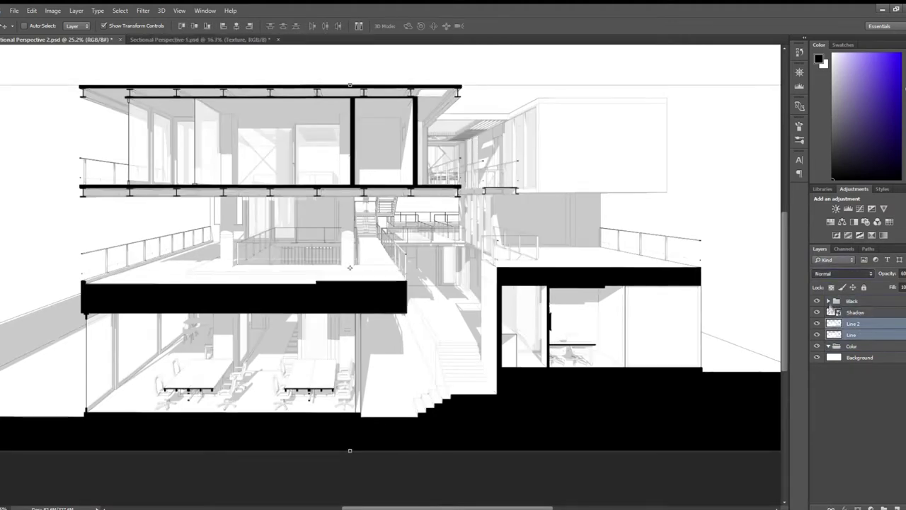
{"action": "key", "text": "0"}
Step: Add a new layer in the Color Code group and lasso around the stairs
{"action": "left_click", "coordinate": [852, 346]}
{"action": "key", "text": "ctrl+shift+alt+n"}
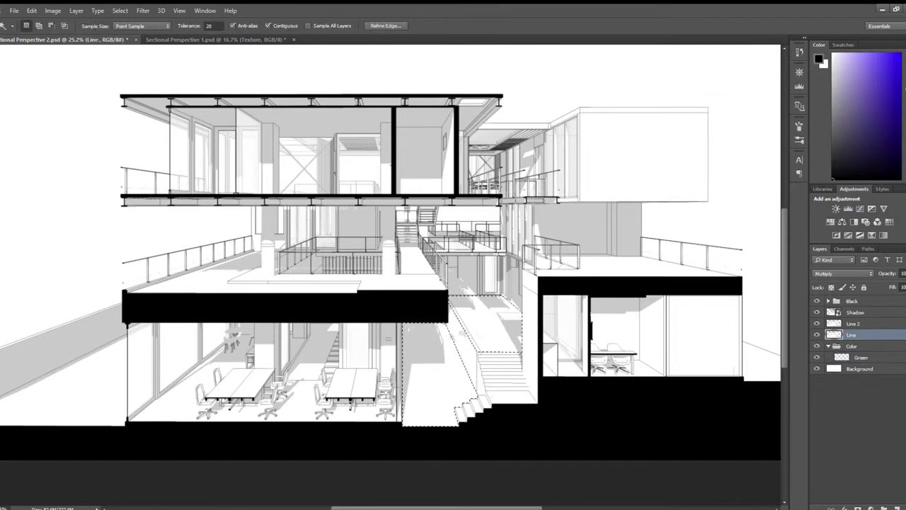
{"action": "scroll", "coordinate": [465, 323], "scroll_direction": "up", "scroll_amount": 3}
{"action": "key", "text": "l"}
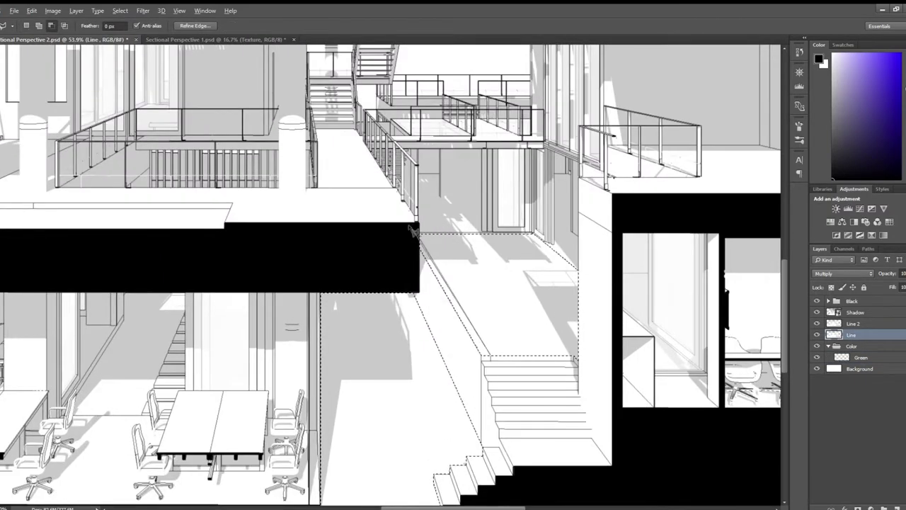
{"action": "scroll", "coordinate": [587, 304], "scroll_direction": "down", "scroll_amount": 2}
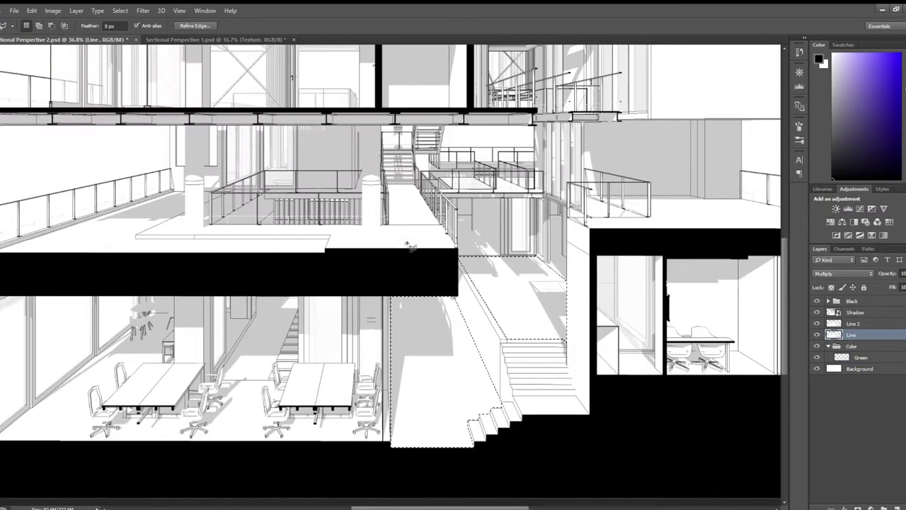
{"action": "key", "text": "ctrl+d"}
{"action": "key", "text": "v"}
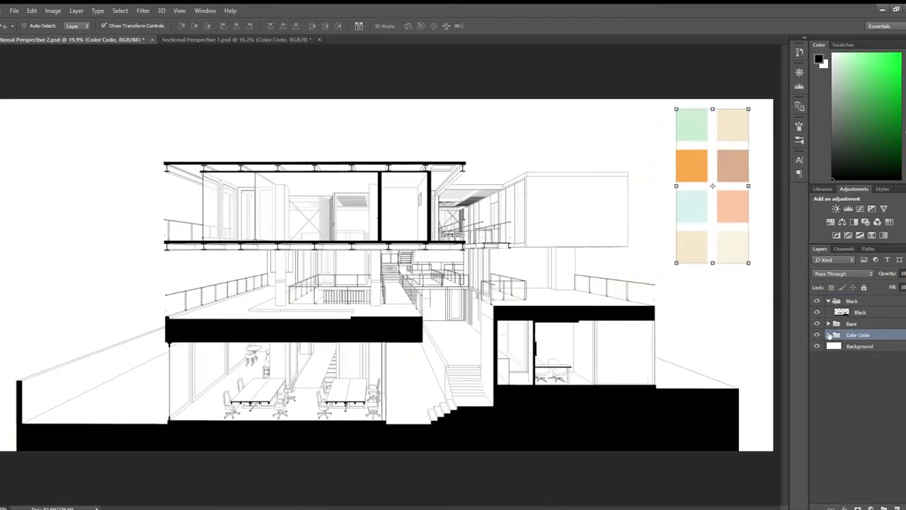
Step: Expand the Color Code group and select the Line and Line 2 layers for floor selection
{"action": "left_click", "coordinate": [829, 335]}
{"action": "left_click", "coordinate": [860, 357]}
{"action": "key", "text": "w"}
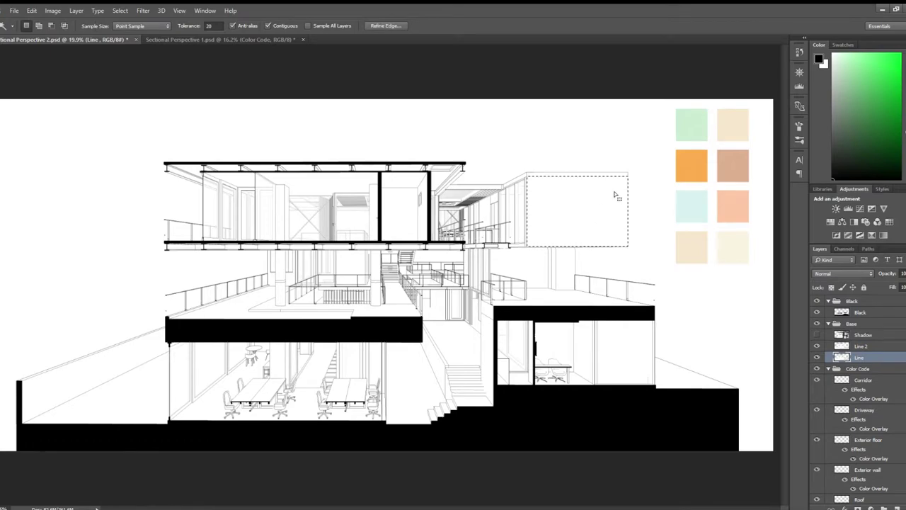
{"action": "key", "text": "l"}
{"action": "scroll", "coordinate": [456, 345], "scroll_direction": "up", "scroll_amount": 3}
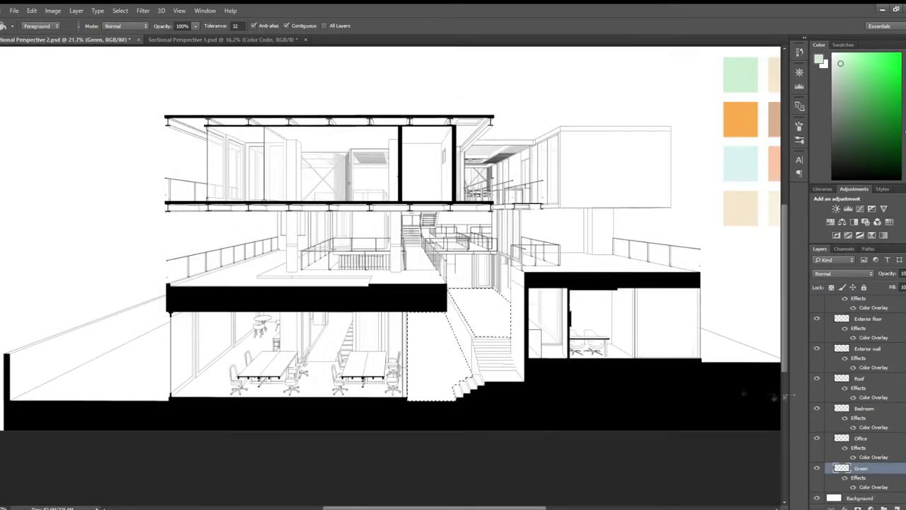
{"action": "scroll", "coordinate": [773, 398], "scroll_direction": "down", "scroll_amount": 1}
{"action": "scroll", "coordinate": [856, 396], "scroll_direction": "up", "scroll_amount": 5}
{"action": "left_click", "coordinate": [859, 356]}
{"action": "left_click", "coordinate": [863, 346], "text": "shift"}
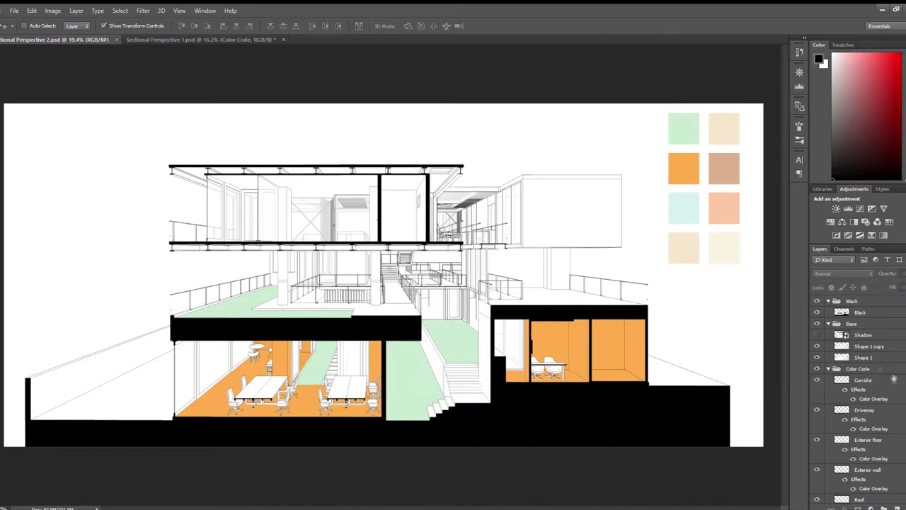
Step: Select the Shape 1 copy layer and scroll down to the wall and floor layers
{"action": "left_click", "coordinate": [869, 346]}
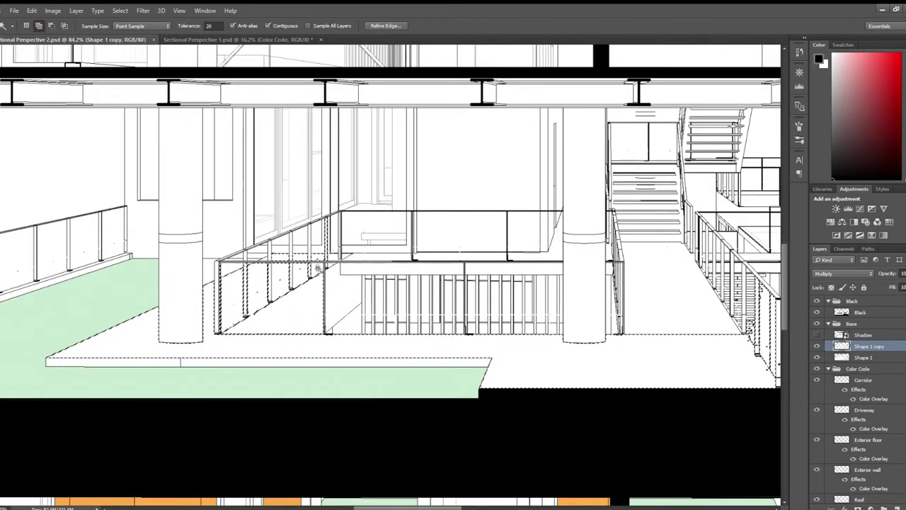
{"action": "scroll", "coordinate": [318, 268], "scroll_direction": "down", "scroll_amount": 5}
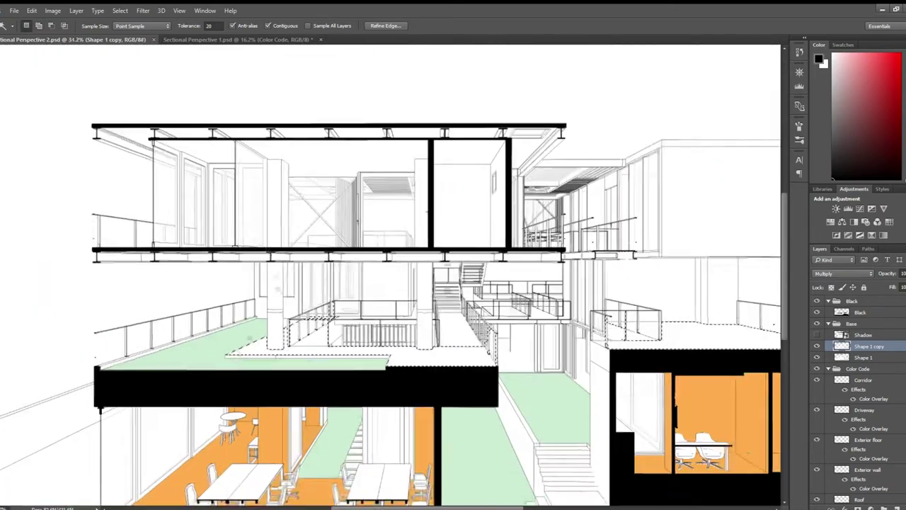
{"action": "scroll", "coordinate": [164, 376], "scroll_direction": "down", "scroll_amount": 5}
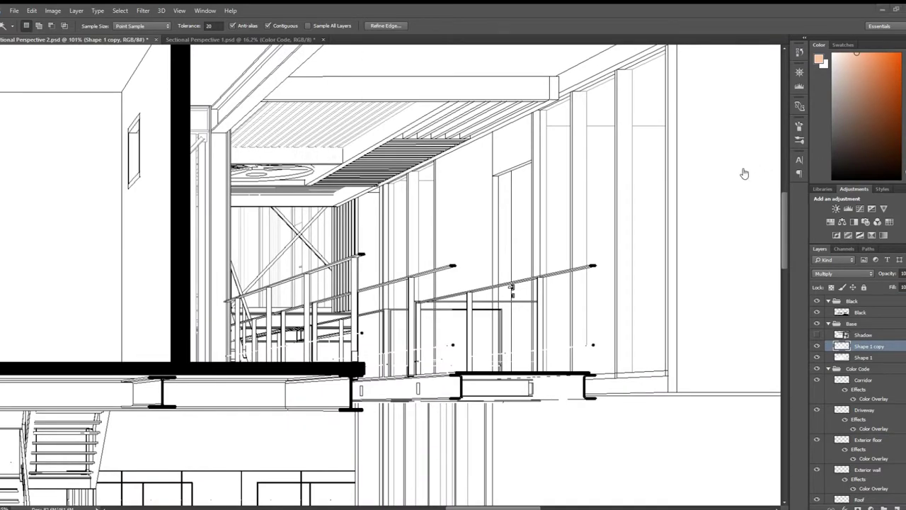
{"action": "scroll", "coordinate": [470, 194], "scroll_direction": "down", "scroll_amount": 3}
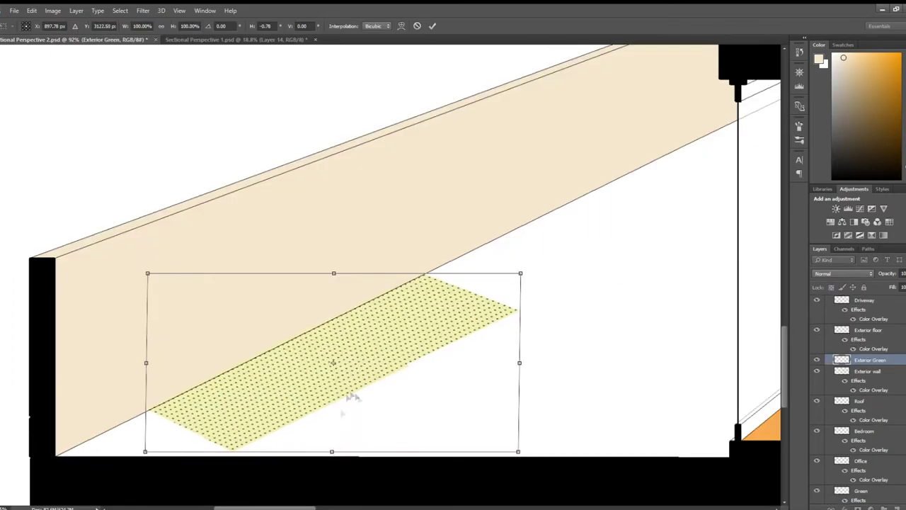
Step: Place the green hatched ground copies as wedges under the bedroom block, then rename Layer 2
{"action": "key", "text": "Return"}
{"action": "left_click_drag", "start_coordinate": [394, 311], "coordinate": [489, 348]}
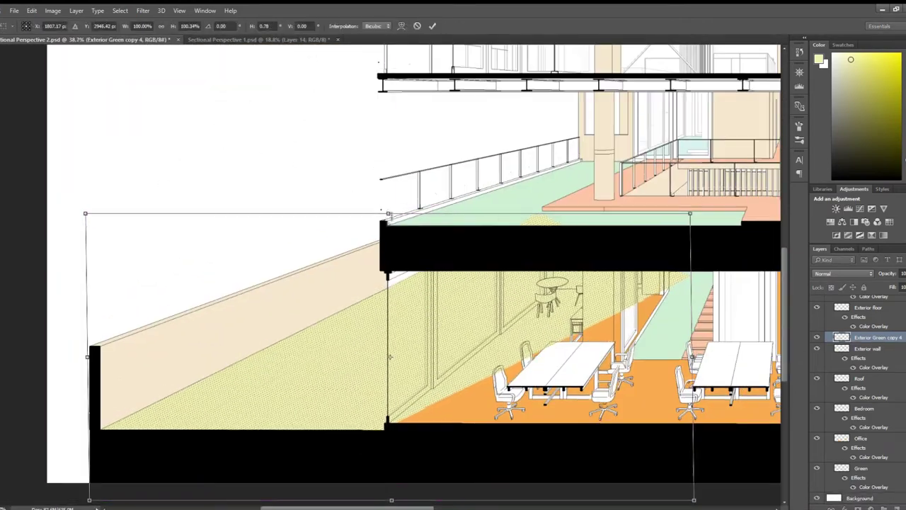
{"action": "scroll", "coordinate": [392, 357], "scroll_direction": "down", "scroll_amount": 2}
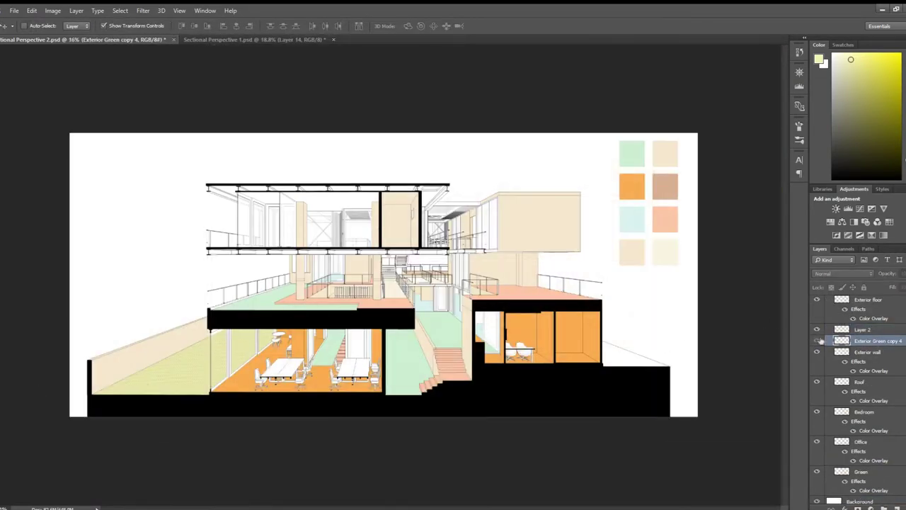
{"action": "scroll", "coordinate": [425, 319], "scroll_direction": "up", "scroll_amount": 3}
{"action": "left_click_drag", "start_coordinate": [212, 354], "coordinate": [475, 335]}
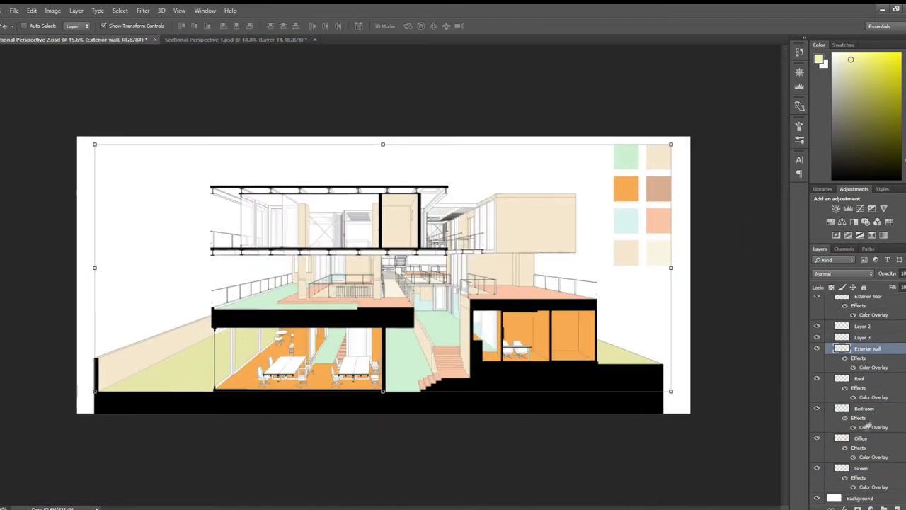
{"action": "double_click", "coordinate": [868, 326]}
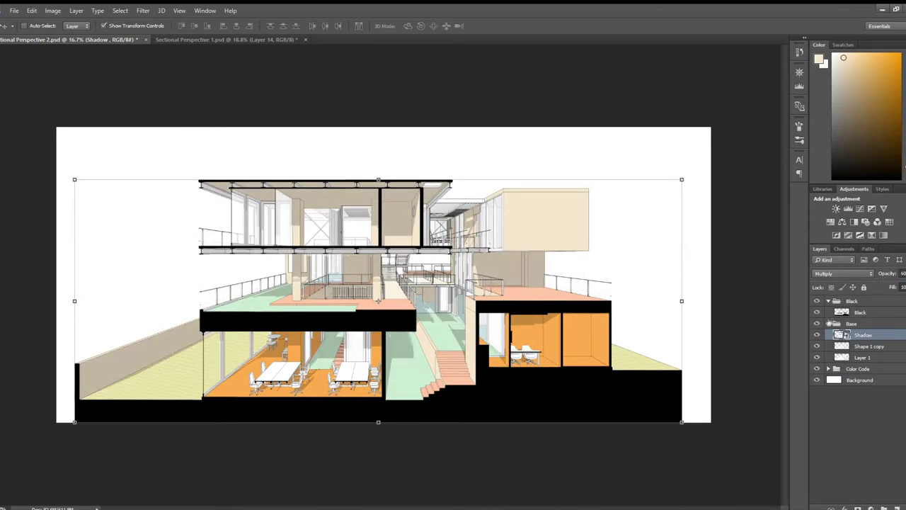
{"action": "key", "text": "ctrl+z"}
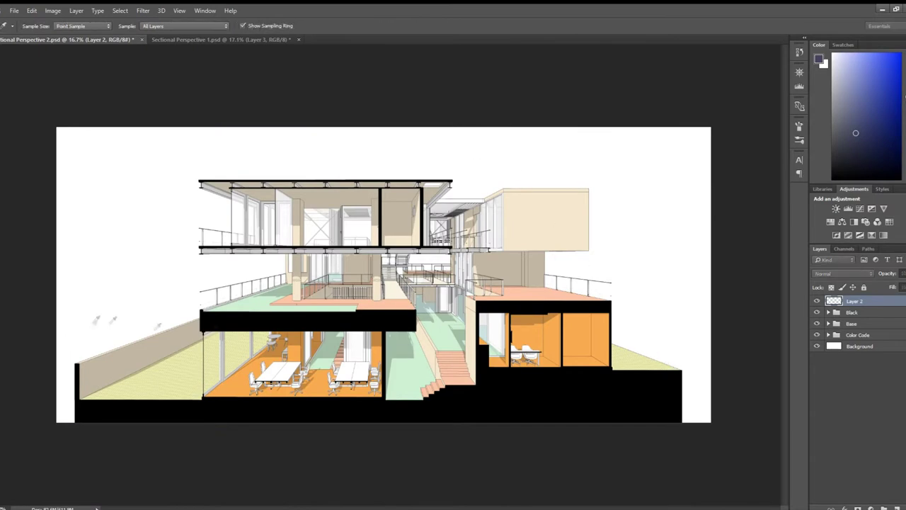
Step: Set the Blue layer to Overlay at 75% and clip it to the Black group's cuts
{"action": "key", "text": "shift+alt+o"}
{"action": "key", "text": "7"}
{"action": "key", "text": "5"}
{"action": "type", "text": "Blue"}
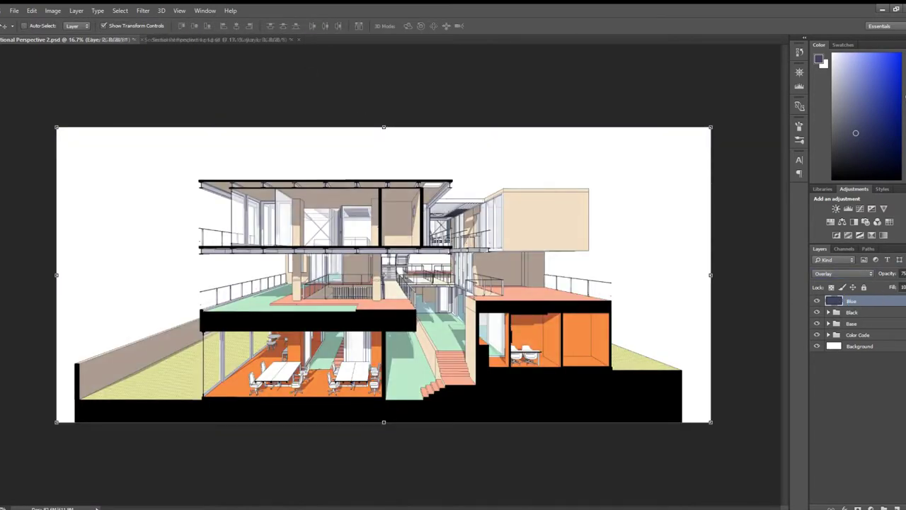
{"action": "left_click", "coordinate": [843, 312]}
{"action": "left_click", "coordinate": [867, 301]}
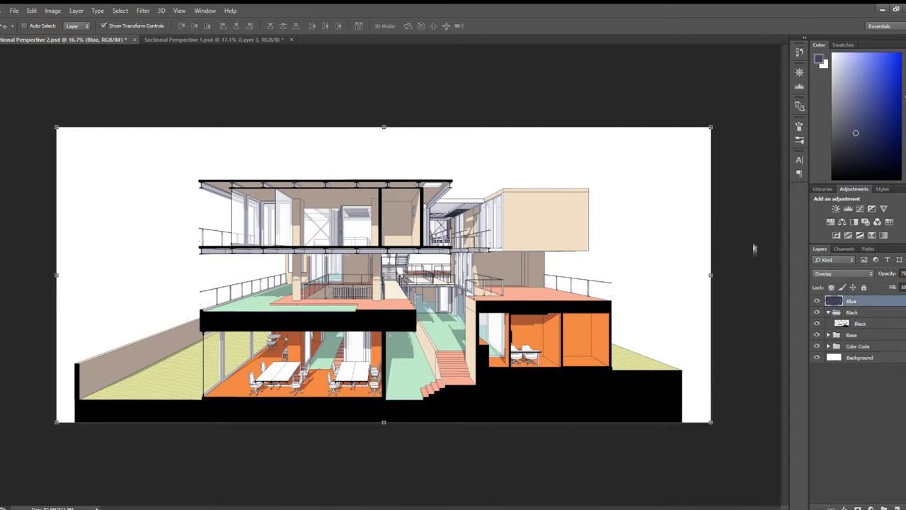
{"action": "key", "text": "ctrl+j"}
{"action": "key", "text": "shift+alt+n"}
{"action": "key", "text": "0"}
{"action": "left_click", "coordinate": [860, 334]}
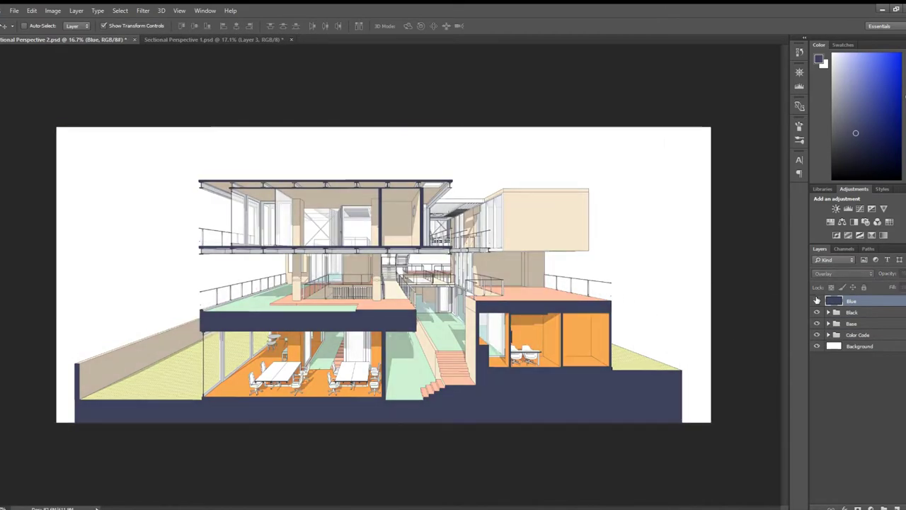
Step: Switch to the Sectional Perspective 1 document
{"action": "scroll", "coordinate": [658, 297], "scroll_direction": "down", "scroll_amount": 1}
{"action": "left_click", "coordinate": [234, 40]}
{"action": "left_click", "coordinate": [878, 325]}
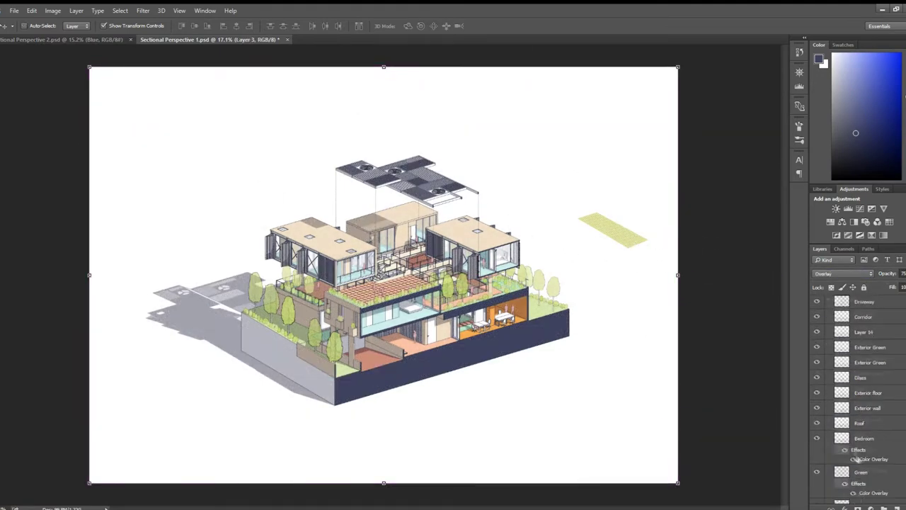
Step: Bring over the Grunge Texture layer, blend it as Overlay, and group it as Texture
{"action": "left_click", "coordinate": [864, 325]}
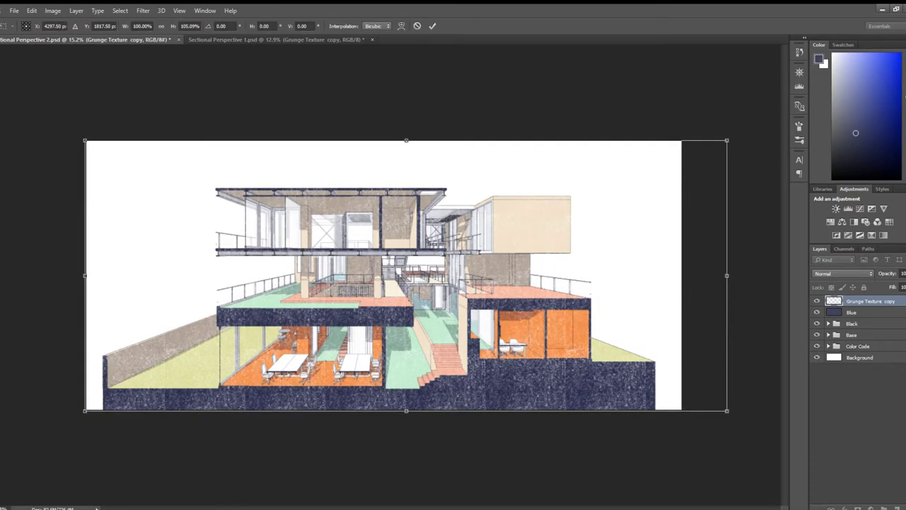
{"action": "left_click", "coordinate": [869, 273]}
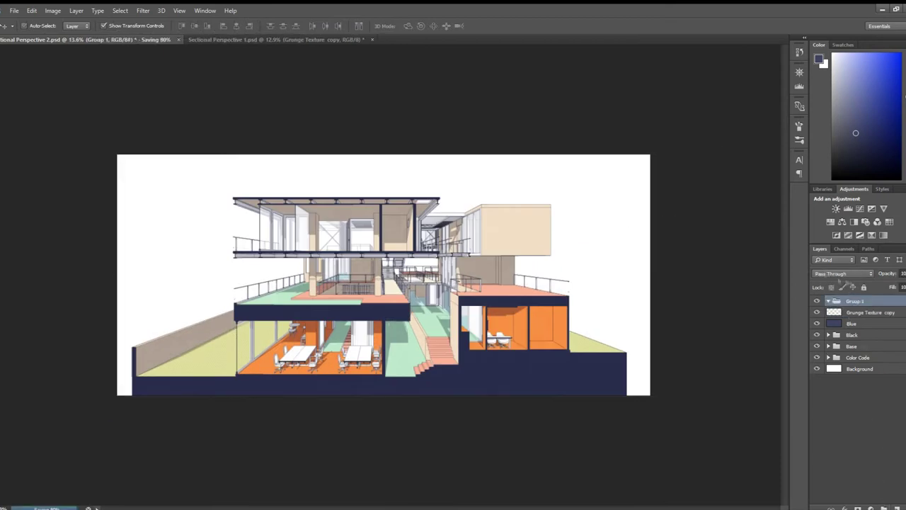
{"action": "type", "text": "re"}
{"action": "key", "text": "Return"}
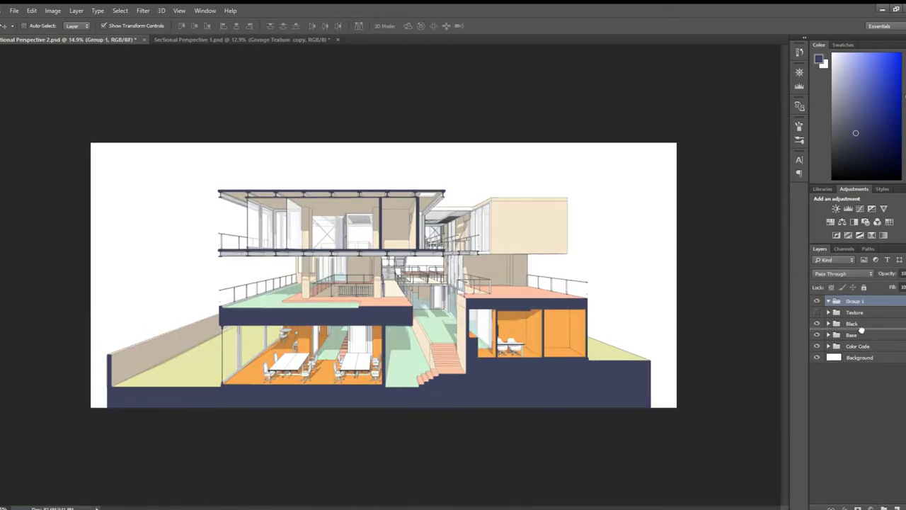
Step: Lower the grunge opacity and bring the Human figures across, deleting the unwanted copied group
{"action": "left_click", "coordinate": [248, 40]}
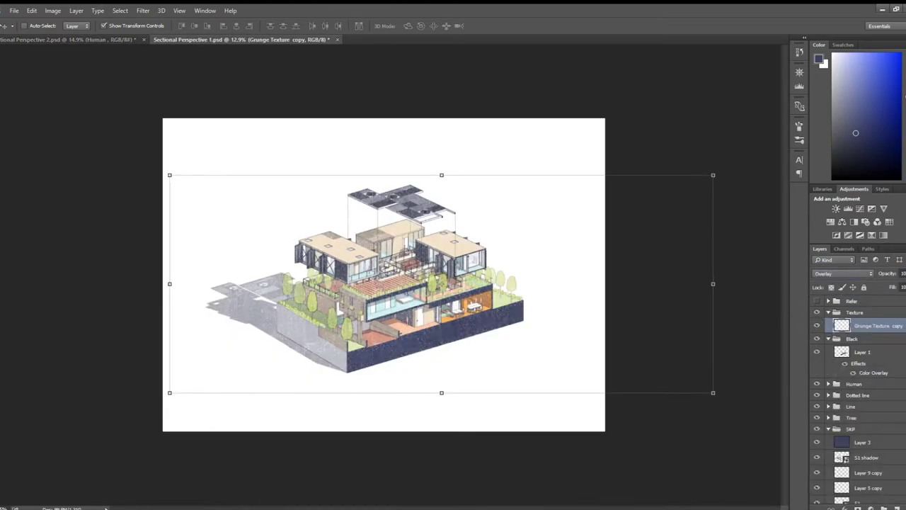
{"action": "left_click_drag", "start_coordinate": [902, 275], "coordinate": [894, 280]}
{"action": "left_click", "coordinate": [828, 312], "text": "ctrl"}
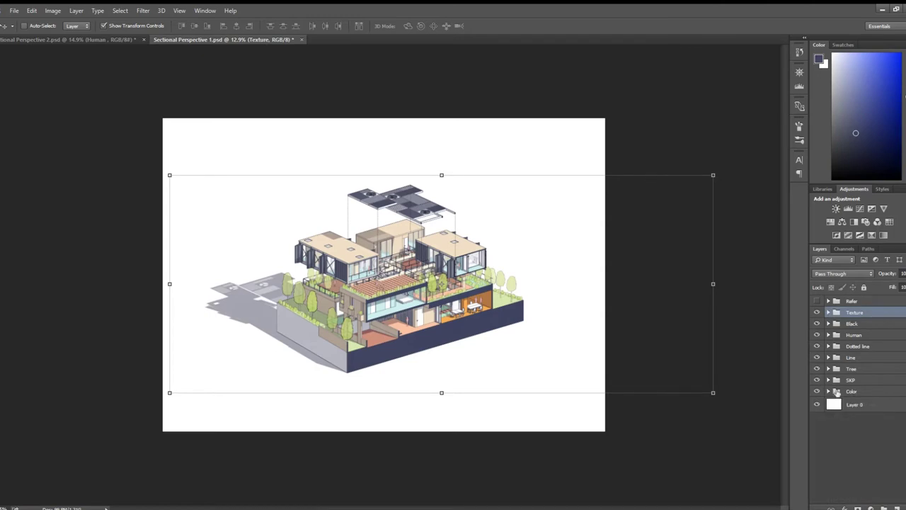
{"action": "left_click", "coordinate": [854, 335]}
{"action": "left_click", "coordinate": [130, 40]}
{"action": "left_click", "coordinate": [829, 324]}
{"action": "key", "text": "Delete"}
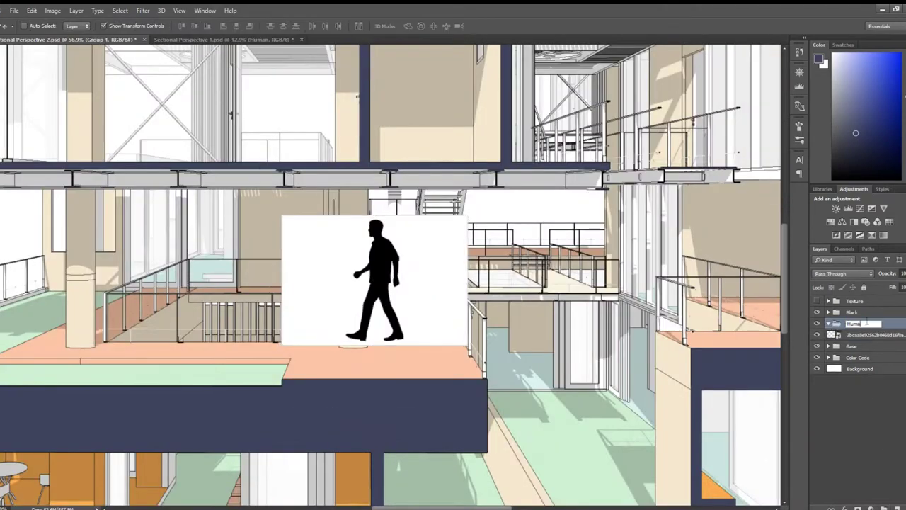
Step: Name the group Human, Magic Wand the white around the figure, and delete an unwanted figure
{"action": "type", "text": "n"}
{"action": "left_click", "coordinate": [871, 334]}
{"action": "key", "text": "w"}
{"action": "left_click", "coordinate": [427, 306]}
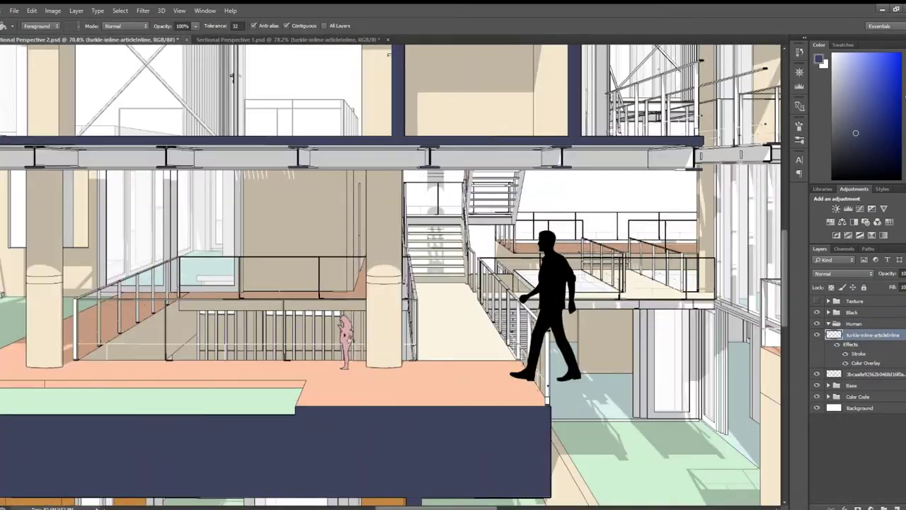
{"action": "key", "text": "Delete"}
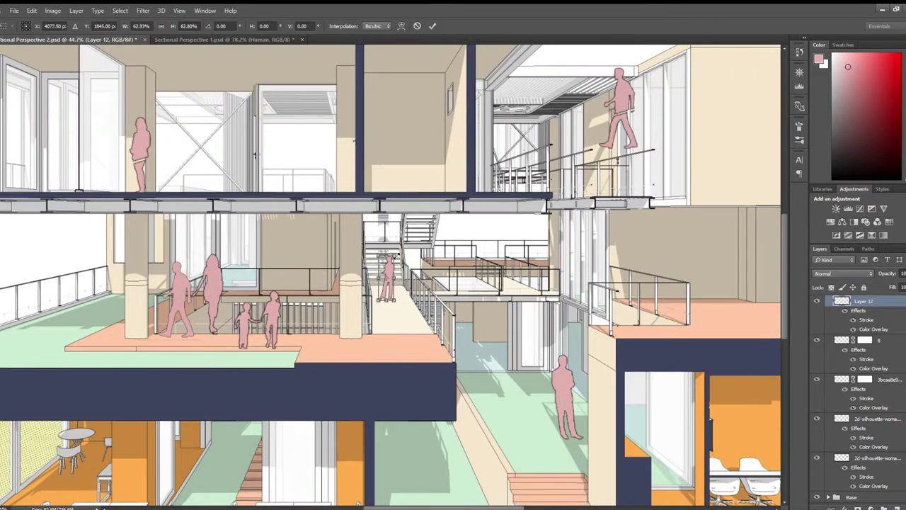
Step: Resize the pink stair figure and move it down into the ground-floor office
{"action": "left_click_drag", "start_coordinate": [392, 266], "coordinate": [409, 251]}
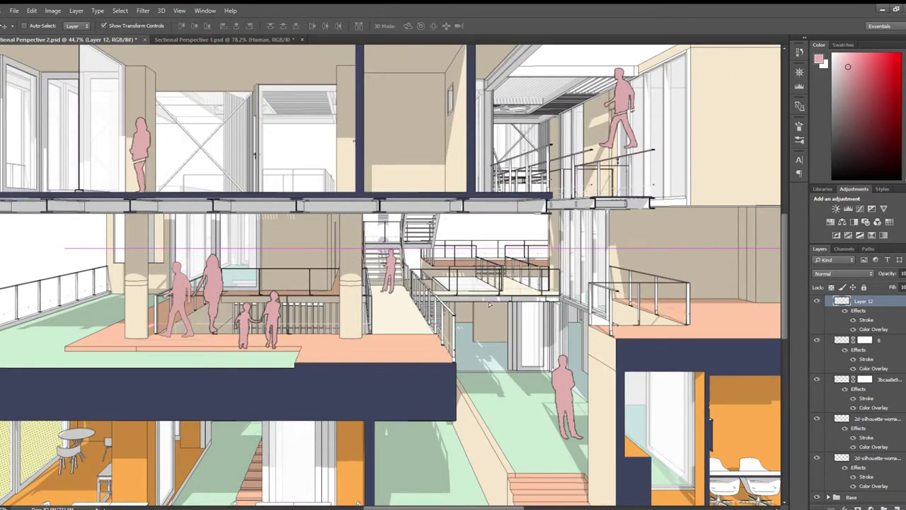
{"action": "key", "text": "shift+Left"}
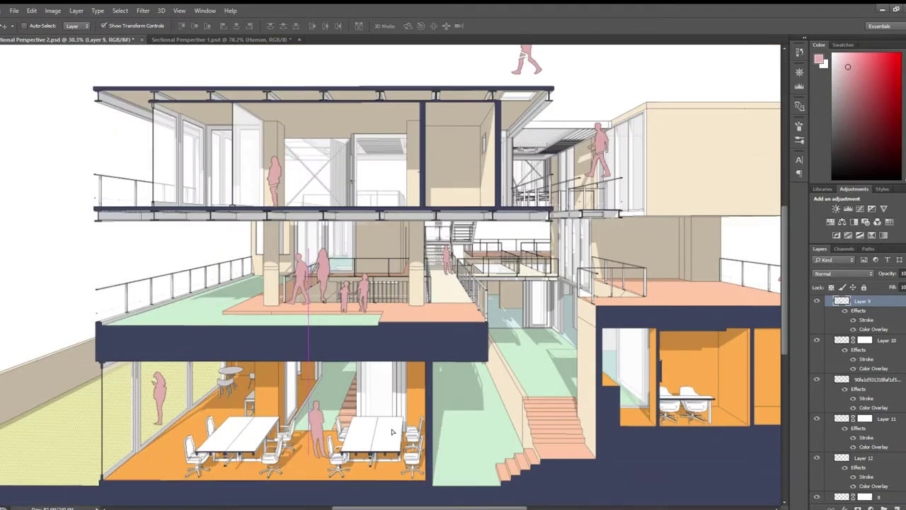
{"action": "key", "text": "ctrl+t"}
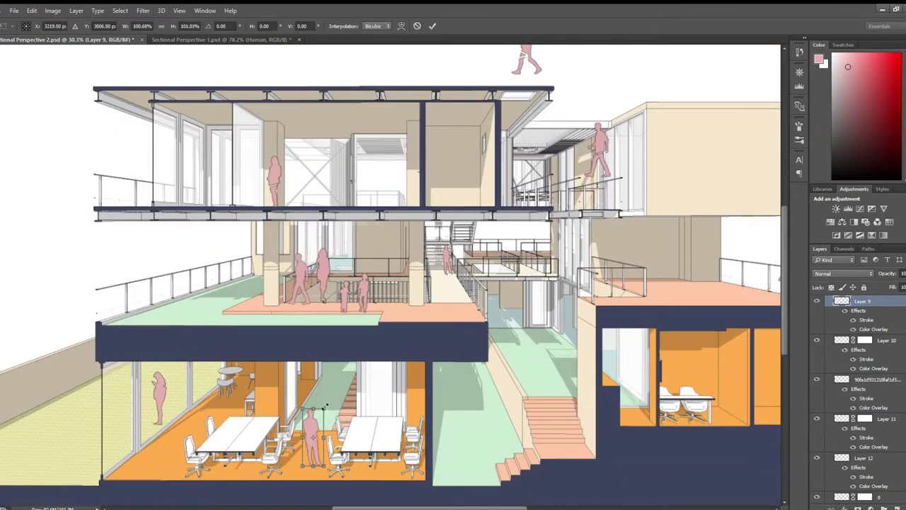
{"action": "key", "text": "Return"}
{"action": "left_click_drag", "start_coordinate": [400, 432], "coordinate": [406, 400]}
Step: Move the walking woman figure up into the top-floor room
{"action": "left_click", "coordinate": [368, 302], "text": "ctrl"}
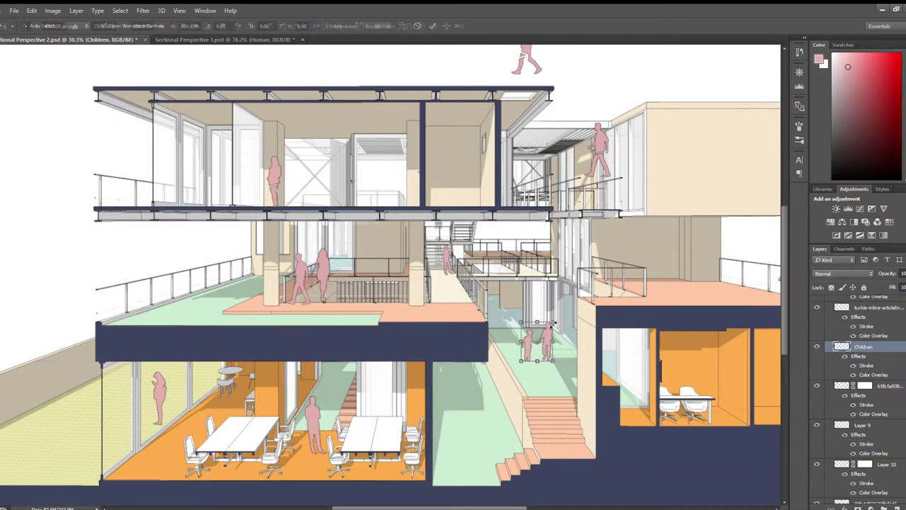
{"action": "left_click", "coordinate": [322, 273], "text": "ctrl"}
{"action": "left_click_drag", "start_coordinate": [322, 273], "coordinate": [410, 174]}
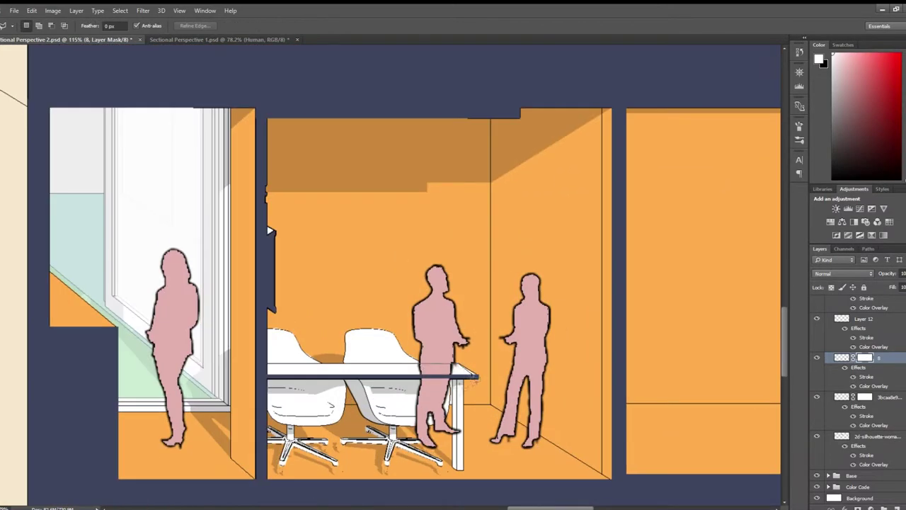
{"action": "scroll", "coordinate": [430, 435], "scroll_direction": "up", "scroll_amount": 3}
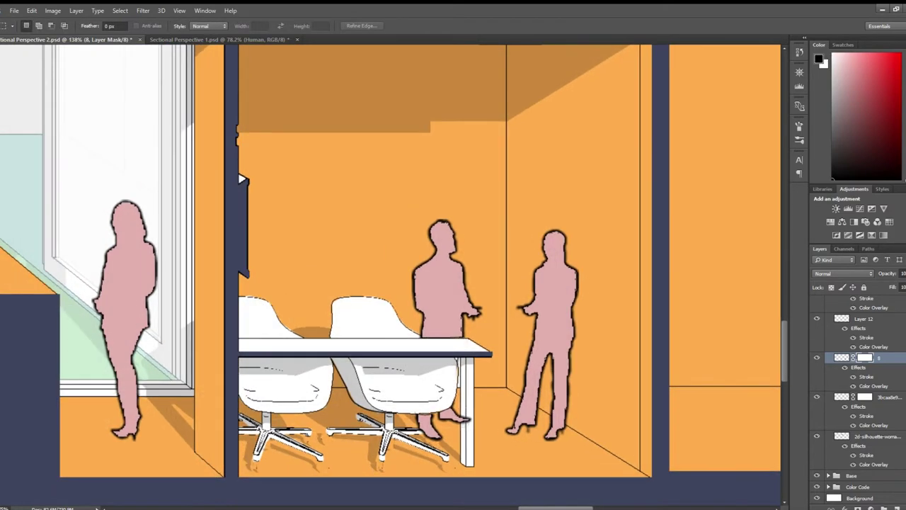
Step: Draw a rectangular selection at the meeting table and nudge the two standing men up-left
{"action": "scroll", "coordinate": [418, 435], "scroll_direction": "up", "scroll_amount": 3}
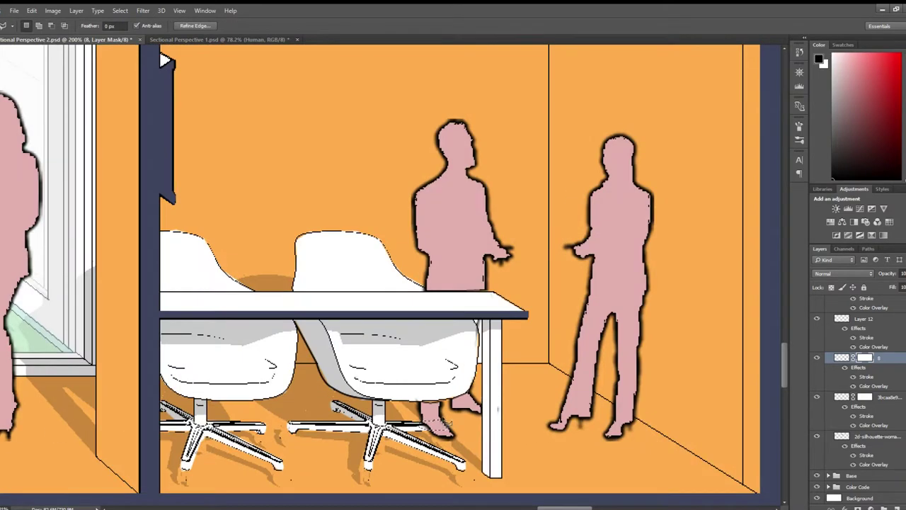
{"action": "key", "text": "m"}
{"action": "scroll", "coordinate": [443, 420], "scroll_direction": "down", "scroll_amount": 2}
{"action": "scroll", "coordinate": [457, 425], "scroll_direction": "down", "scroll_amount": 6}
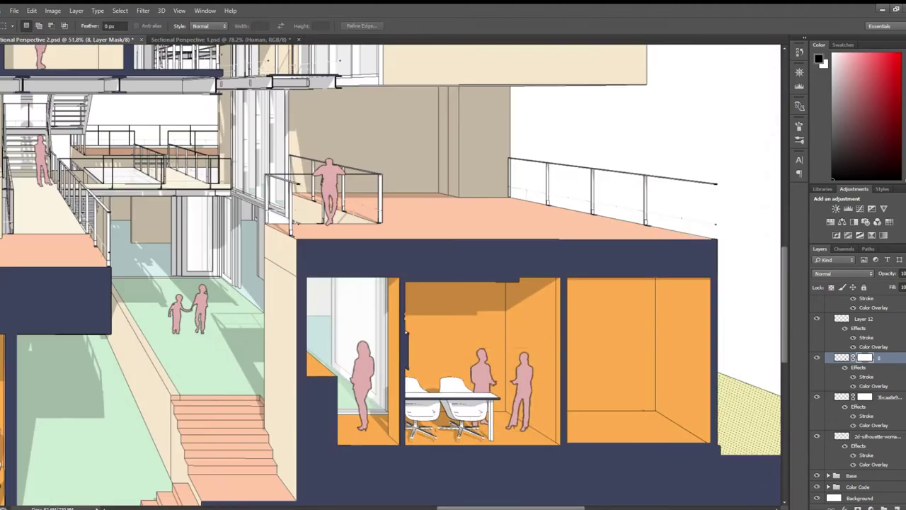
{"action": "scroll", "coordinate": [511, 359], "scroll_direction": "down", "scroll_amount": 3}
{"action": "scroll", "coordinate": [524, 361], "scroll_direction": "up", "scroll_amount": 1}
{"action": "scroll", "coordinate": [538, 361], "scroll_direction": "down", "scroll_amount": 2}
{"action": "scroll", "coordinate": [546, 362], "scroll_direction": "up", "scroll_amount": 2}
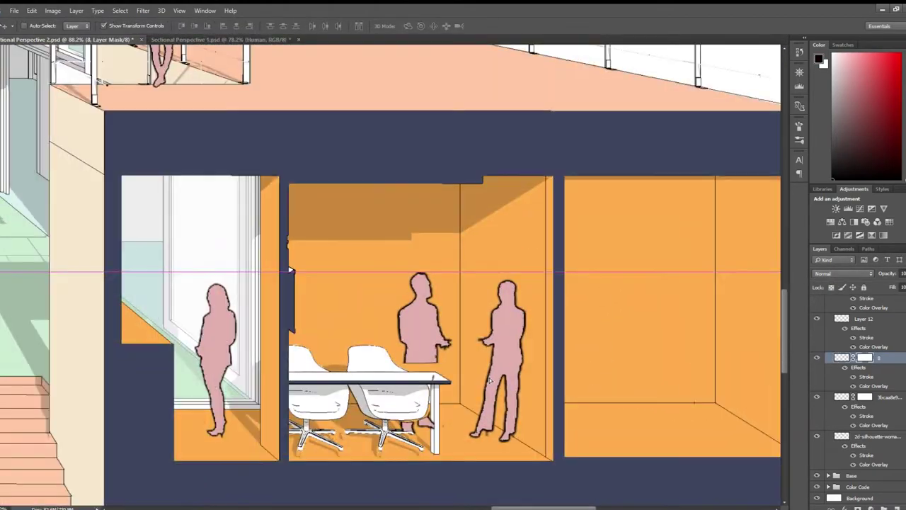
{"action": "left_click_drag", "start_coordinate": [489, 380], "coordinate": [487, 378]}
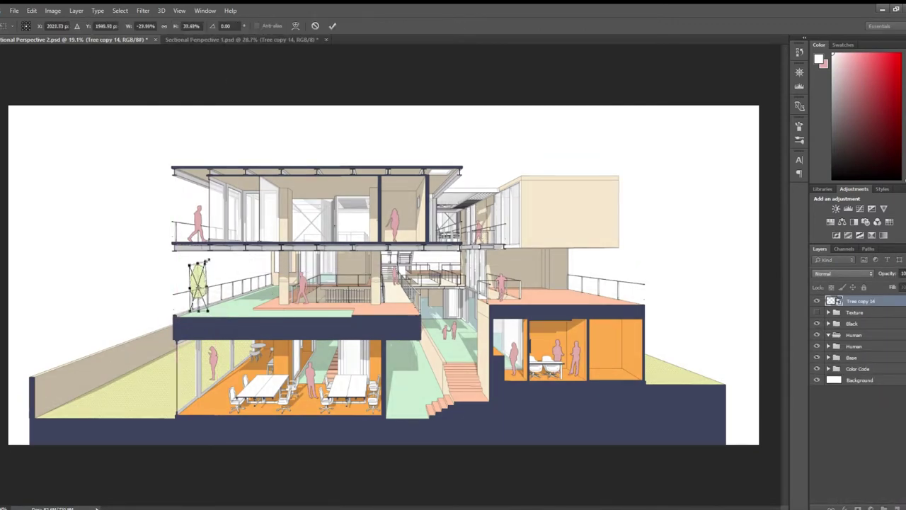
Step: Commit the first tree and place a second copy further along the middle terrace
{"action": "key", "text": "Return"}
{"action": "left_click", "coordinate": [836, 343]}
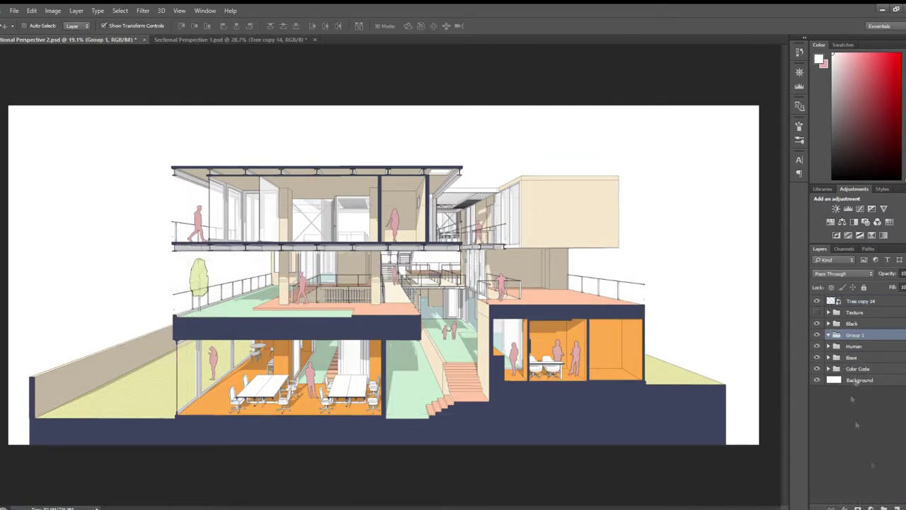
{"action": "scroll", "coordinate": [164, 273], "scroll_direction": "up", "scroll_amount": 5}
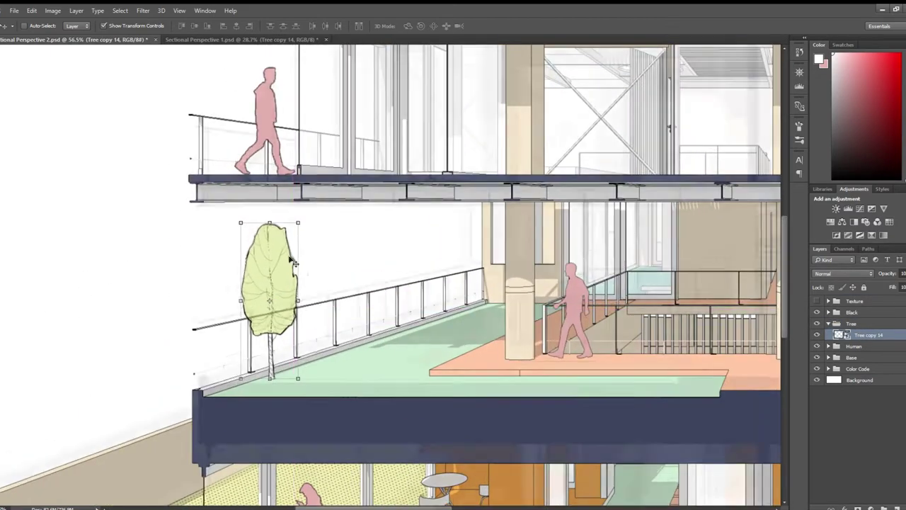
{"action": "left_click_drag", "start_coordinate": [266, 304], "coordinate": [368, 263]}
{"action": "key", "text": "ctrl+t"}
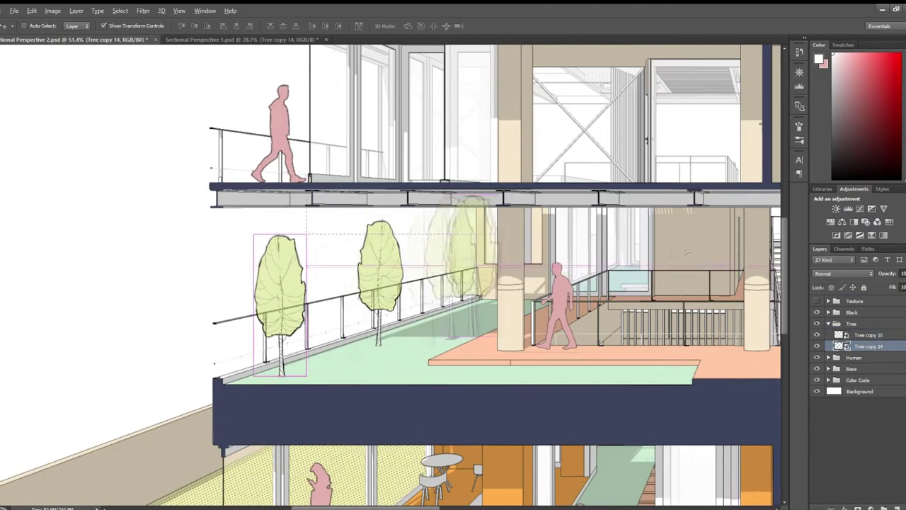
Step: Position a third tree copy near the column and begin scaling it
{"action": "left_click_drag", "start_coordinate": [460, 255], "coordinate": [457, 241]}
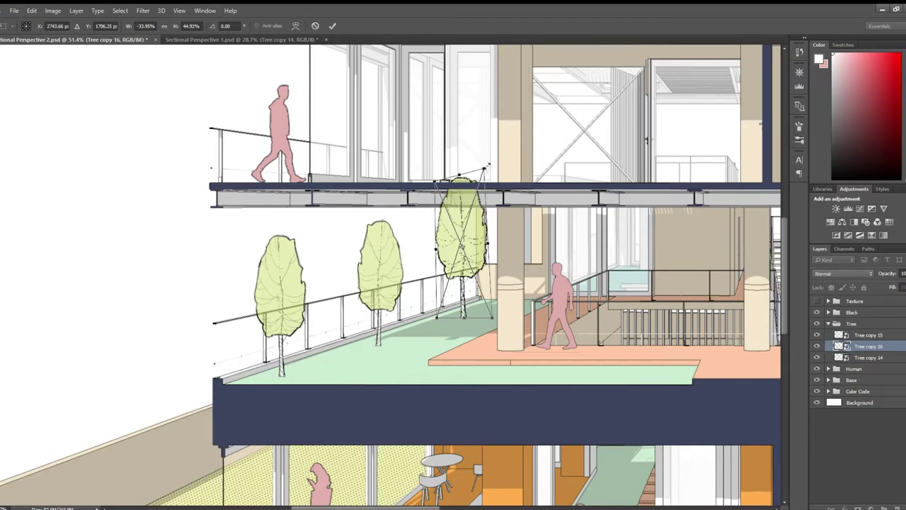
{"action": "scroll", "coordinate": [396, 280], "scroll_direction": "down", "scroll_amount": 3}
{"action": "scroll", "coordinate": [397, 278], "scroll_direction": "up", "scroll_amount": 4}
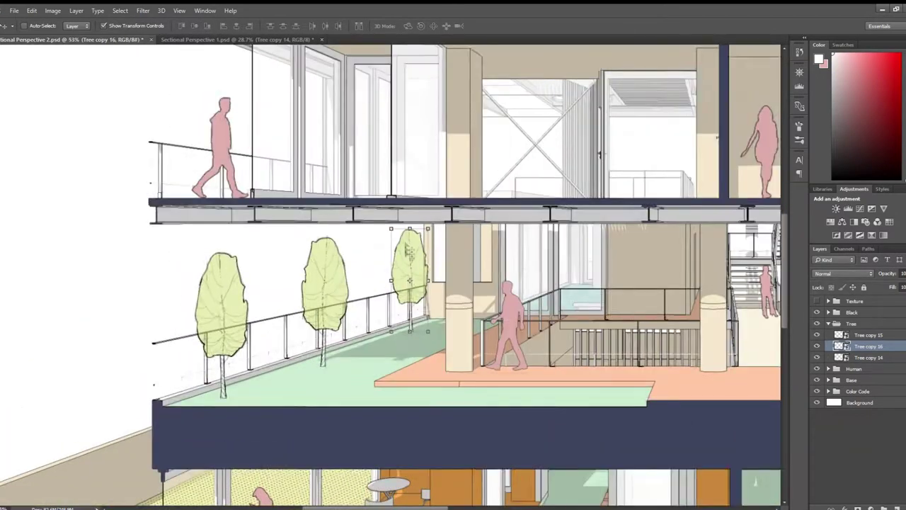
{"action": "key", "text": "ctrl+t"}
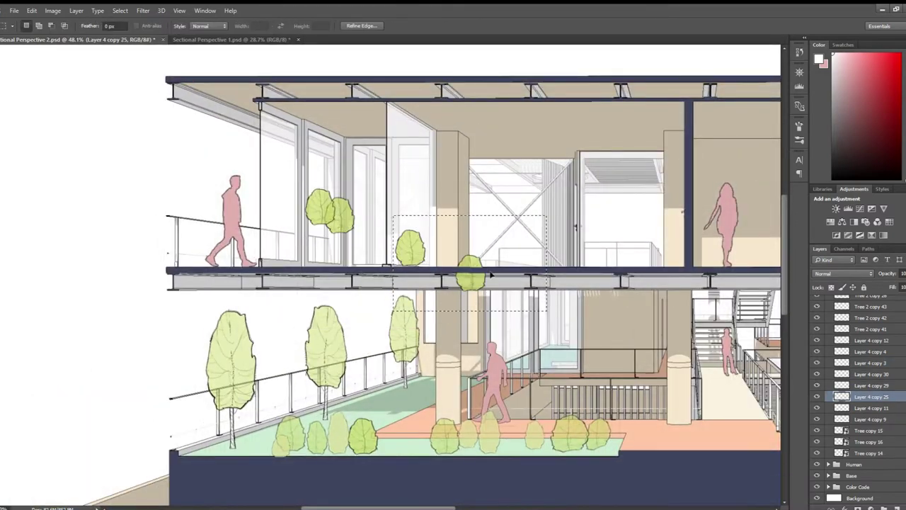
Step: Nudge the terrace tree up-left and place a tall translucent tree at the planter's right end
{"action": "left_click_drag", "start_coordinate": [491, 274], "coordinate": [469, 240]}
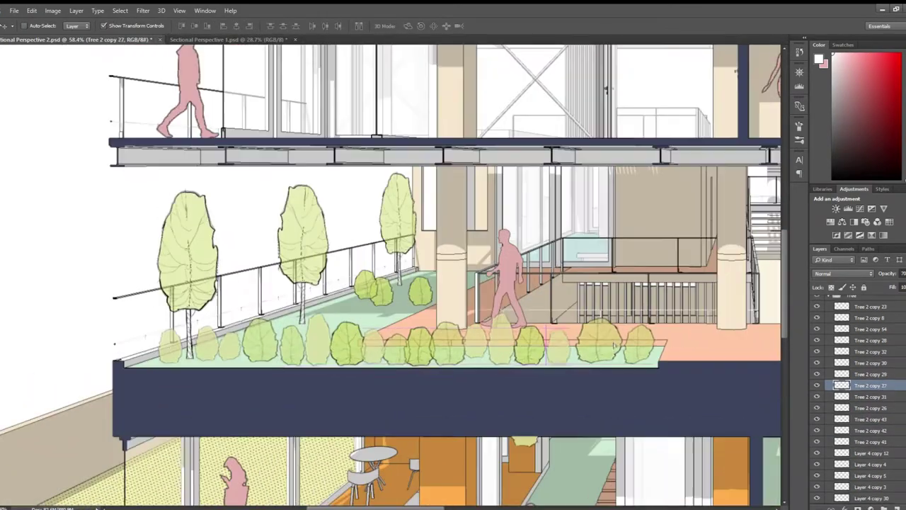
{"action": "left_click", "coordinate": [614, 344]}
{"action": "key", "text": "Return"}
{"action": "left_click_drag", "start_coordinate": [317, 345], "coordinate": [653, 337]}
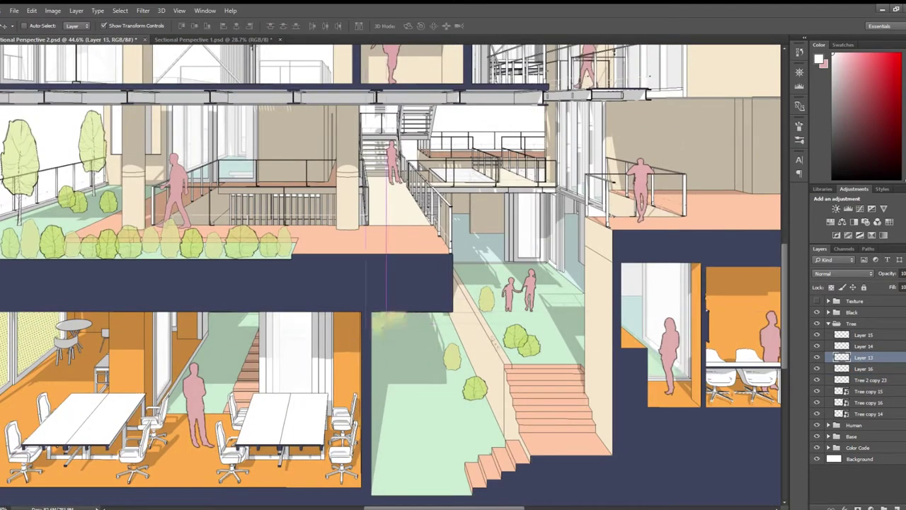
Step: Shift the translucent shrub rows left and down onto the terrace railing line
{"action": "scroll", "coordinate": [460, 366], "scroll_direction": "up", "scroll_amount": 2}
{"action": "scroll", "coordinate": [394, 321], "scroll_direction": "up", "scroll_amount": 2}
{"action": "key", "text": "m"}
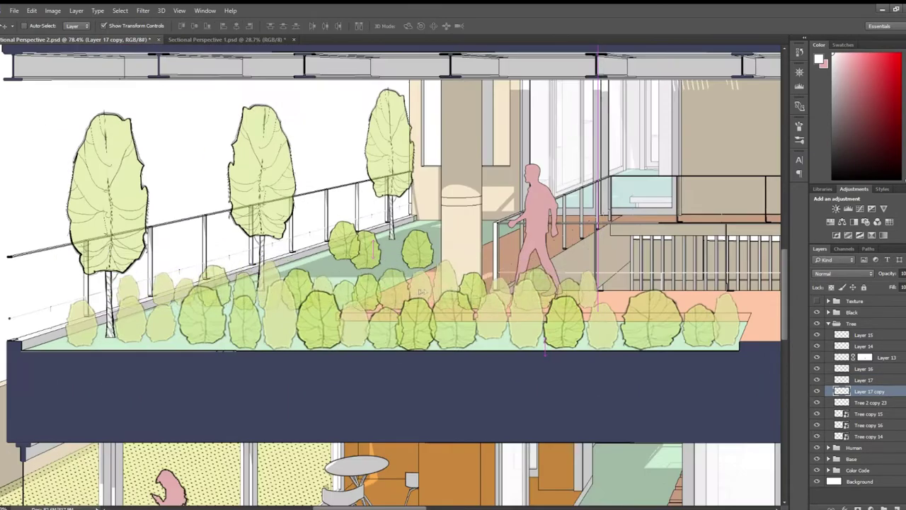
{"action": "scroll", "coordinate": [419, 292], "scroll_direction": "down", "scroll_amount": 3}
{"action": "left_click_drag", "start_coordinate": [421, 272], "coordinate": [322, 271]}
{"action": "key", "text": "m"}
{"action": "scroll", "coordinate": [239, 192], "scroll_direction": "up", "scroll_amount": 1}
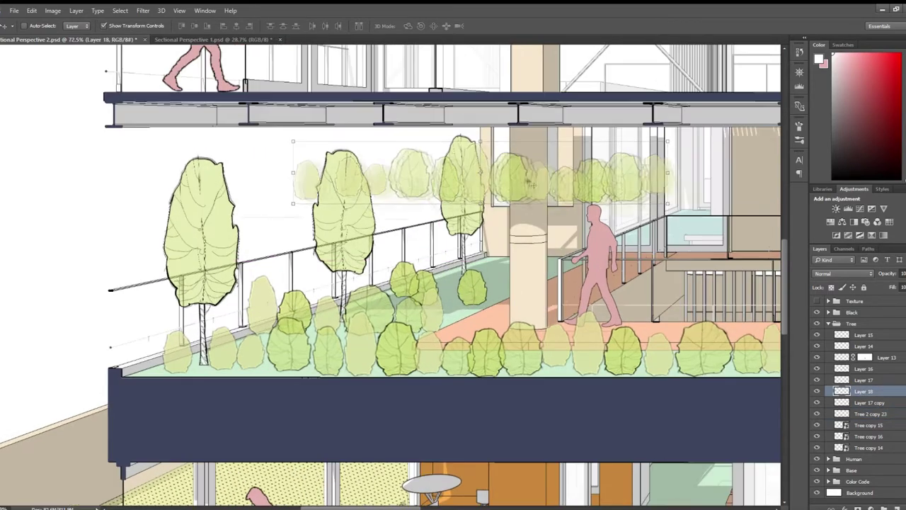
{"action": "left_click_drag", "start_coordinate": [527, 183], "coordinate": [733, 268]}
Step: Trim shrubs with Marquee and Lasso selections and place a faint shrub copy in the courtyard
{"action": "key", "text": "m"}
{"action": "scroll", "coordinate": [733, 268], "scroll_direction": "up", "scroll_amount": 1}
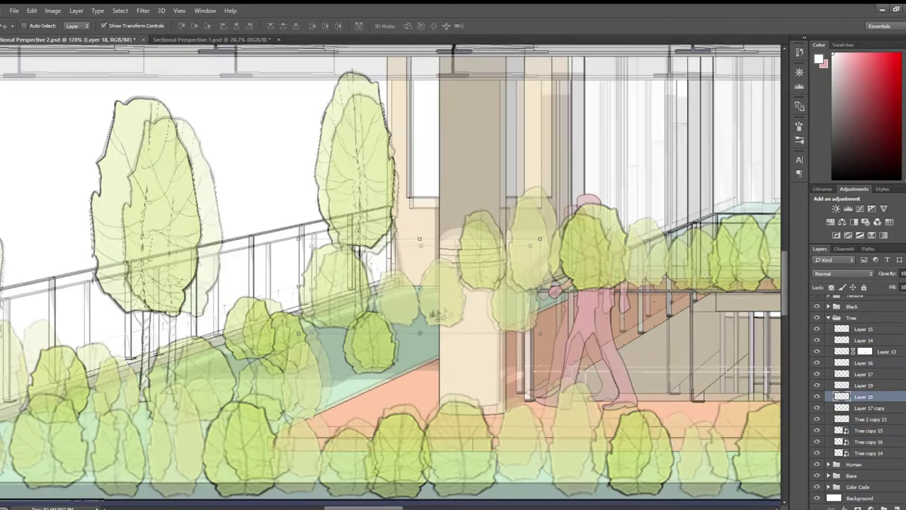
{"action": "key", "text": "l"}
{"action": "scroll", "coordinate": [549, 280], "scroll_direction": "up", "scroll_amount": 1}
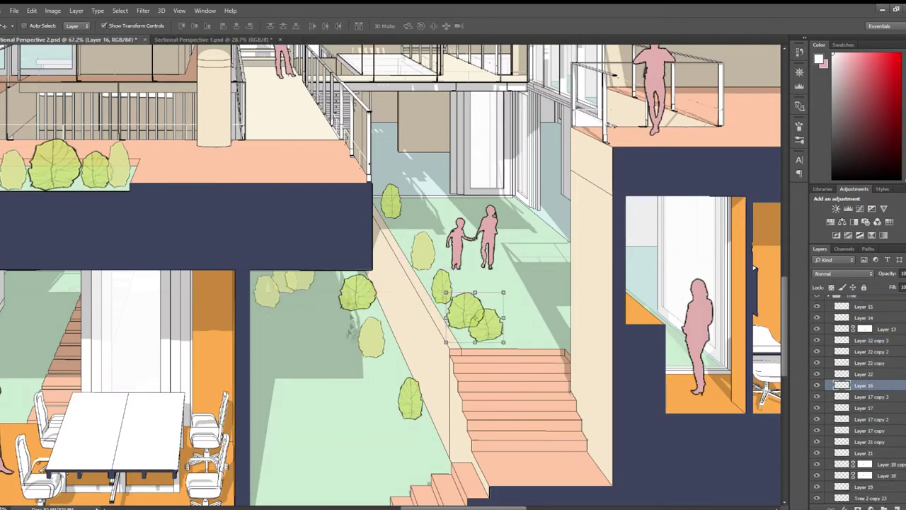
{"action": "left_click_drag", "start_coordinate": [371, 337], "coordinate": [396, 340]}
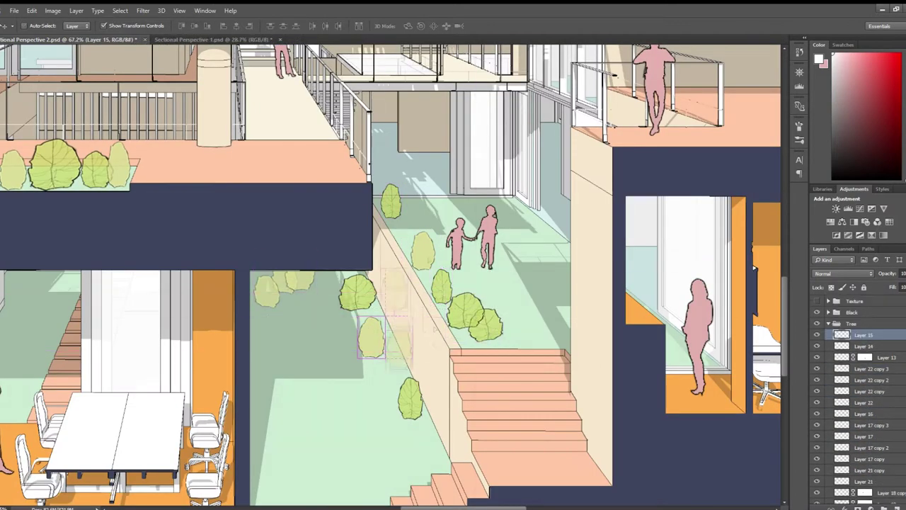
Step: Reorder and resize the courtyard shrubs, raising Layer 14 above Layer 15 copy
{"action": "key", "text": "Return"}
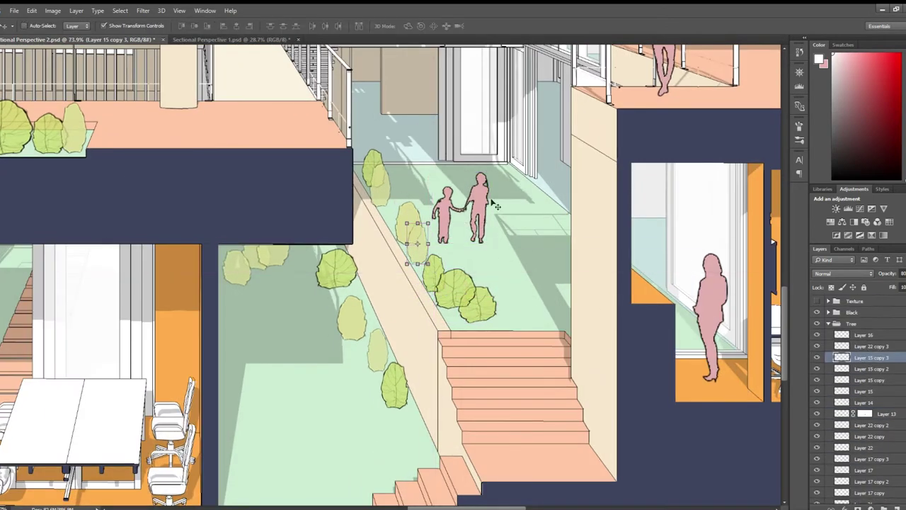
{"action": "left_click", "coordinate": [881, 398]}
{"action": "left_click_drag", "start_coordinate": [882, 398], "coordinate": [868, 368]}
{"action": "left_click", "coordinate": [896, 390]}
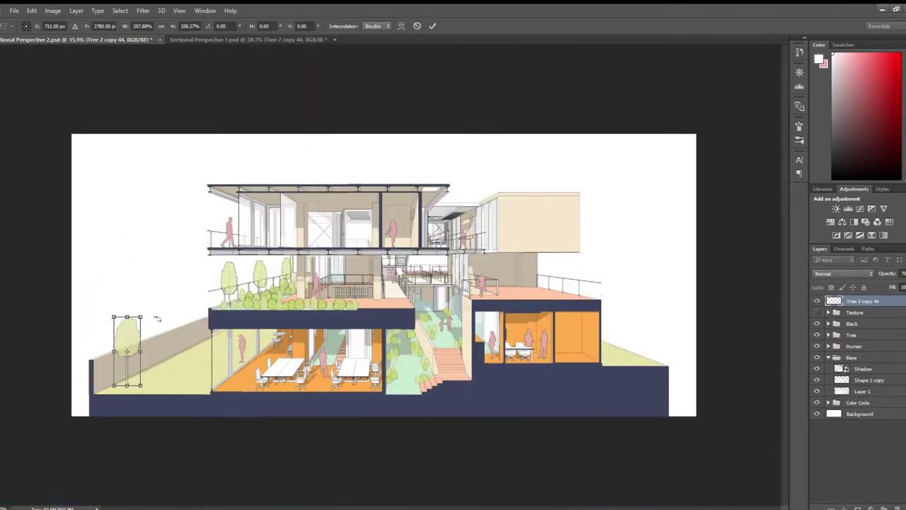
{"action": "key", "text": "Return"}
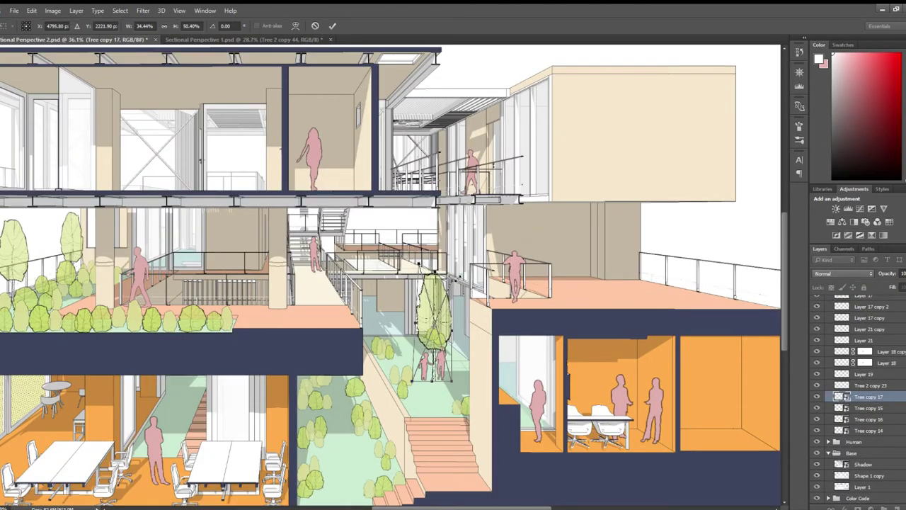
Step: Move the tall tree up-left into the courtyard light well
{"action": "key", "text": "Return"}
{"action": "left_click_drag", "start_coordinate": [433, 319], "coordinate": [402, 298]}
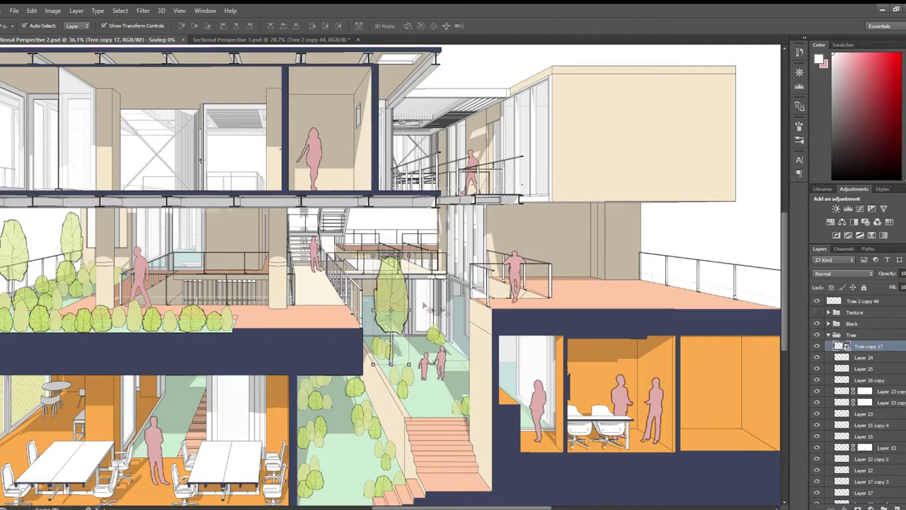
{"action": "scroll", "coordinate": [127, 326], "scroll_direction": "up", "scroll_amount": 1, "text": "alt"}
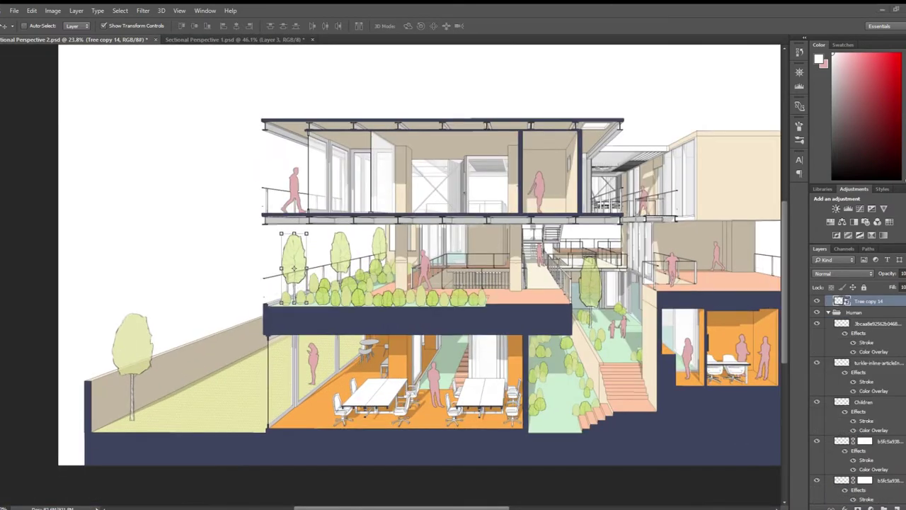
Step: Enlarge the tree on the left exterior lawn
{"action": "scroll", "coordinate": [120, 304], "scroll_direction": "up", "scroll_amount": 1, "text": "alt"}
{"action": "left_click_drag", "start_coordinate": [151, 356], "coordinate": [185, 309]}
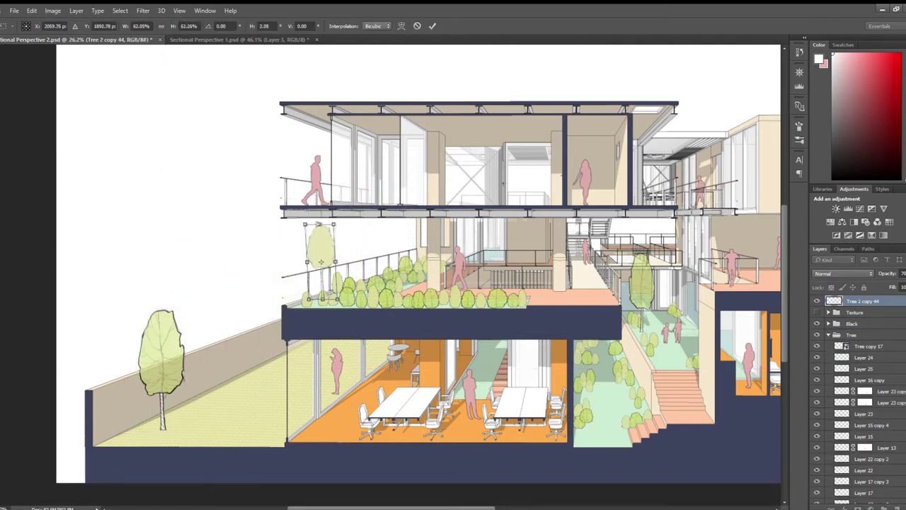
{"action": "key", "text": "Return"}
{"action": "scroll", "coordinate": [856, 396], "scroll_direction": "down", "scroll_amount": 5}
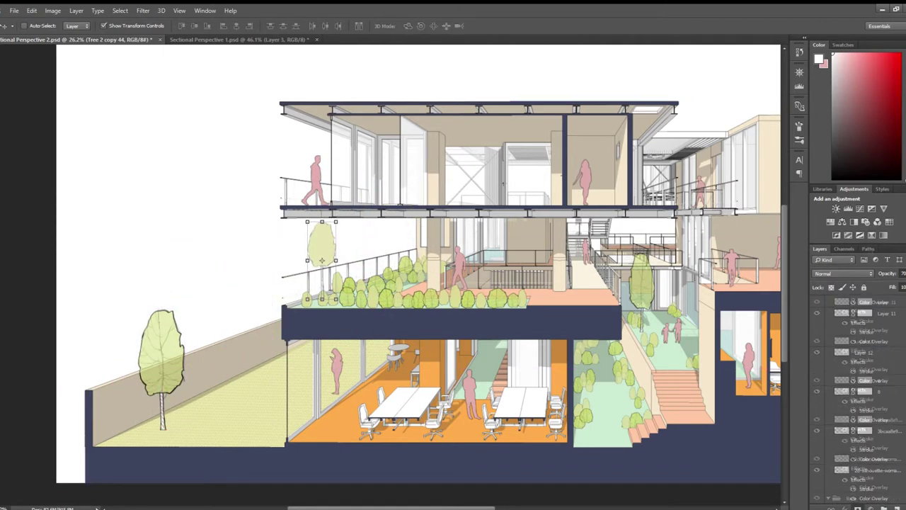
{"action": "scroll", "coordinate": [856, 397], "scroll_direction": "down", "scroll_amount": 5}
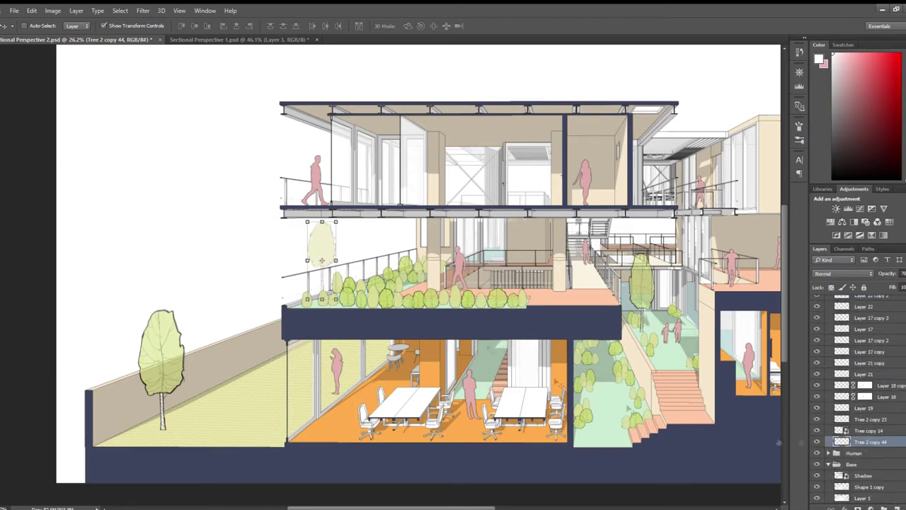
{"action": "scroll", "coordinate": [349, 212], "scroll_direction": "up", "scroll_amount": 3}
Step: Place a slightly narrower copy of the small tree further right
{"action": "left_click_drag", "start_coordinate": [317, 224], "coordinate": [393, 210]}
{"action": "scroll", "coordinate": [376, 214], "scroll_direction": "up", "scroll_amount": 4}
{"action": "key", "text": "ctrl+t"}
{"action": "left_click_drag", "start_coordinate": [411, 298], "coordinate": [402, 297]}
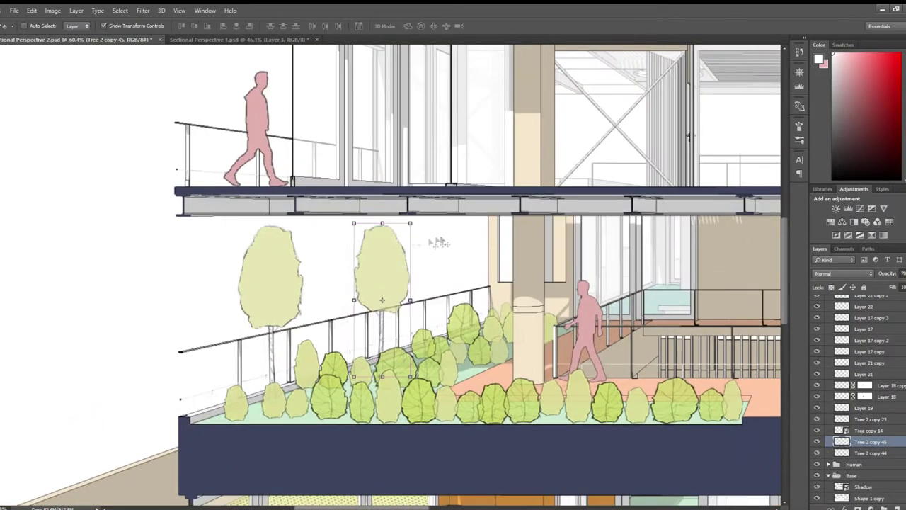
{"action": "key", "text": "Return"}
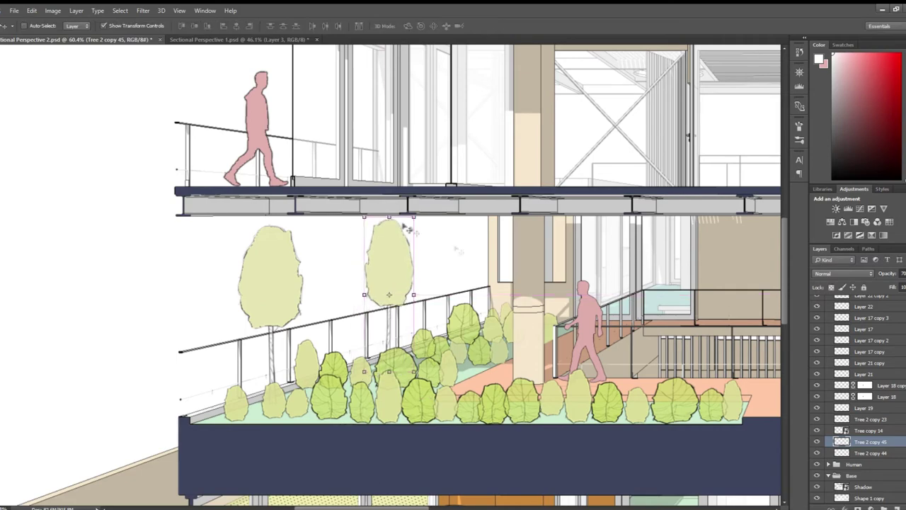
Step: Add another tree copy further right and enlarge it slightly
{"action": "key", "text": "ctrl+alt+t"}
{"action": "left_click_drag", "start_coordinate": [382, 224], "coordinate": [451, 249]}
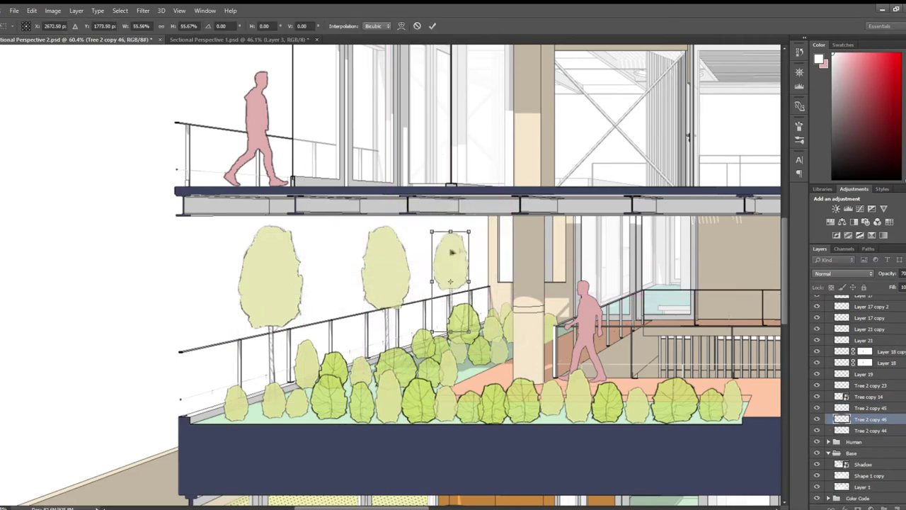
{"action": "scroll", "coordinate": [488, 221], "scroll_direction": "down", "scroll_amount": 3}
{"action": "left_click_drag", "start_coordinate": [489, 220], "coordinate": [494, 248]}
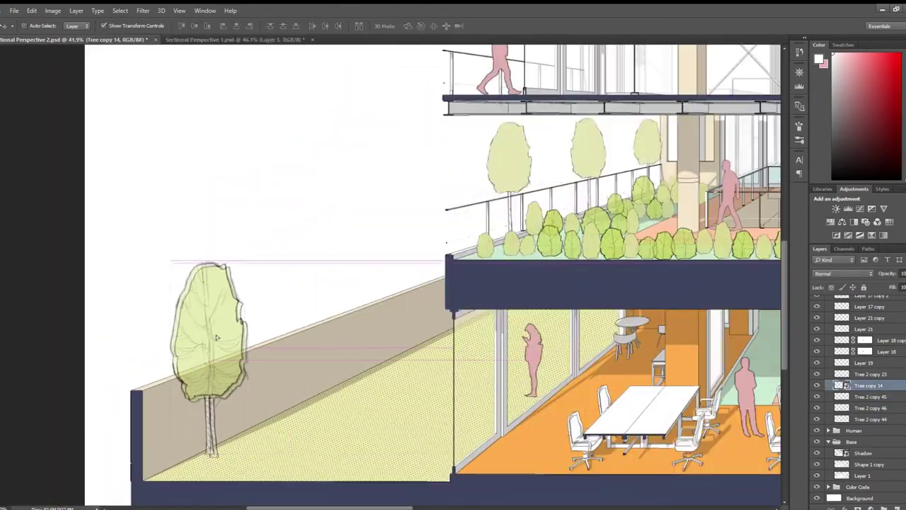
Step: Retransform the ground-level tree, discarding the attempted skew, and view the whole drawing
{"action": "key", "text": "ctrl+t"}
{"action": "left_click_drag", "start_coordinate": [249, 225], "coordinate": [255, 221]}
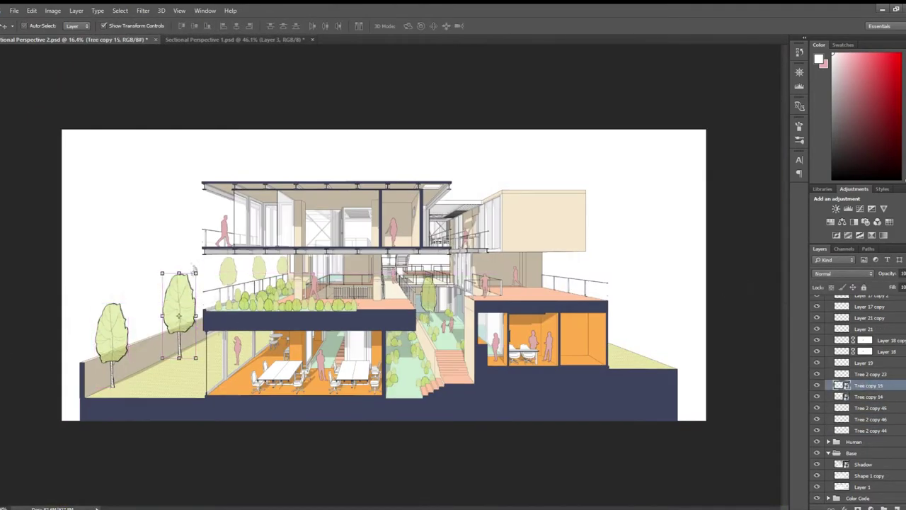
{"action": "key", "text": "Escape"}
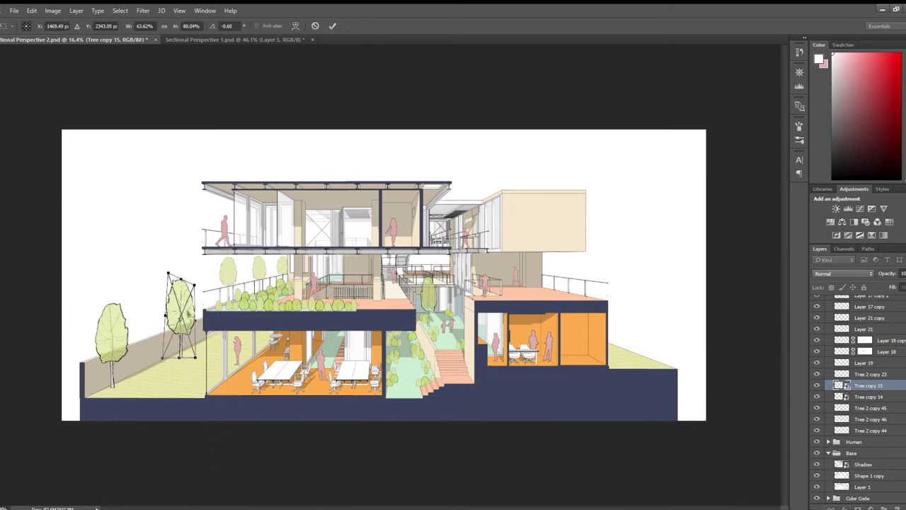
{"action": "key", "text": "Escape"}
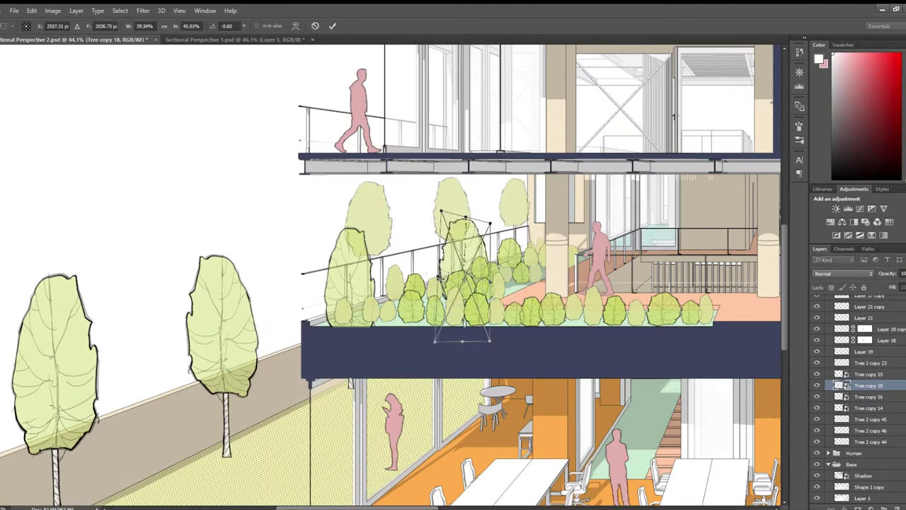
{"action": "key", "text": "Return"}
{"action": "key", "text": "ctrl+0"}
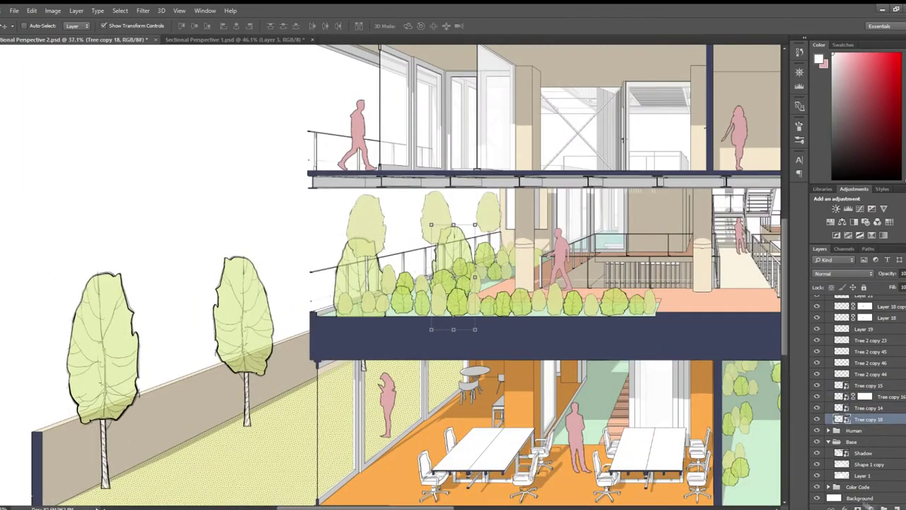
{"action": "scroll", "coordinate": [369, 249], "scroll_direction": "up", "scroll_amount": 5}
Step: Select the overhanging tree parts with Lasso and Marquee and paint them out on the mask
{"action": "key", "text": "l"}
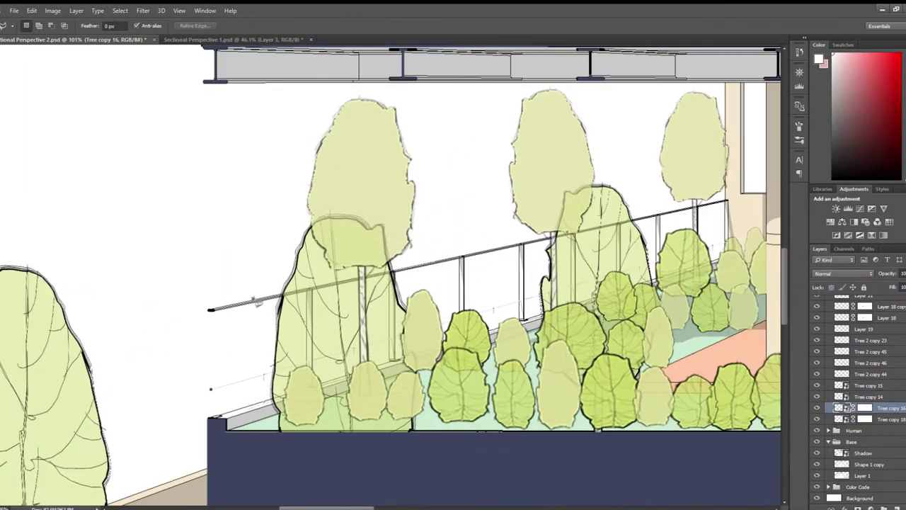
{"action": "key", "text": "m"}
{"action": "scroll", "coordinate": [445, 260], "scroll_direction": "up", "scroll_amount": 2}
{"action": "scroll", "coordinate": [331, 264], "scroll_direction": "up", "scroll_amount": 2}
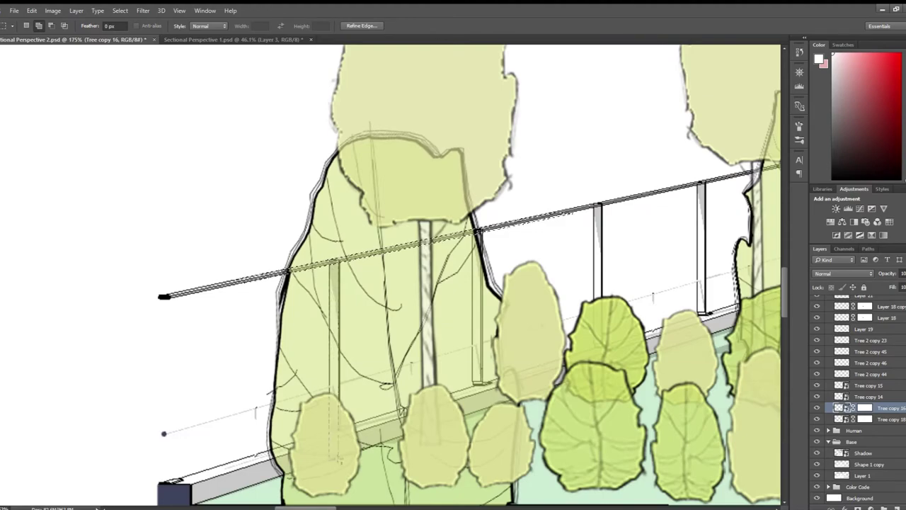
{"action": "key", "text": "l"}
{"action": "scroll", "coordinate": [389, 276], "scroll_direction": "down", "scroll_amount": 3}
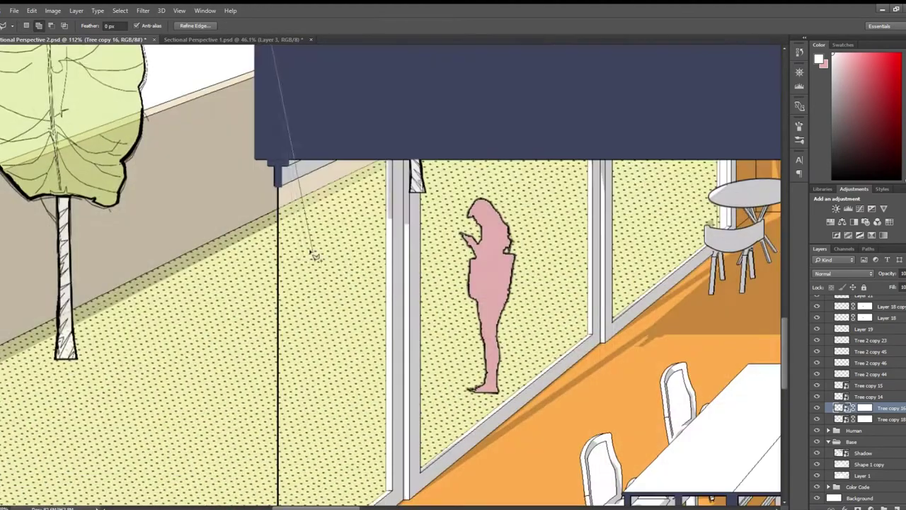
{"action": "key", "text": "b"}
{"action": "scroll", "coordinate": [532, 365], "scroll_direction": "down", "scroll_amount": 2}
{"action": "scroll", "coordinate": [324, 225], "scroll_direction": "down", "scroll_amount": 1}
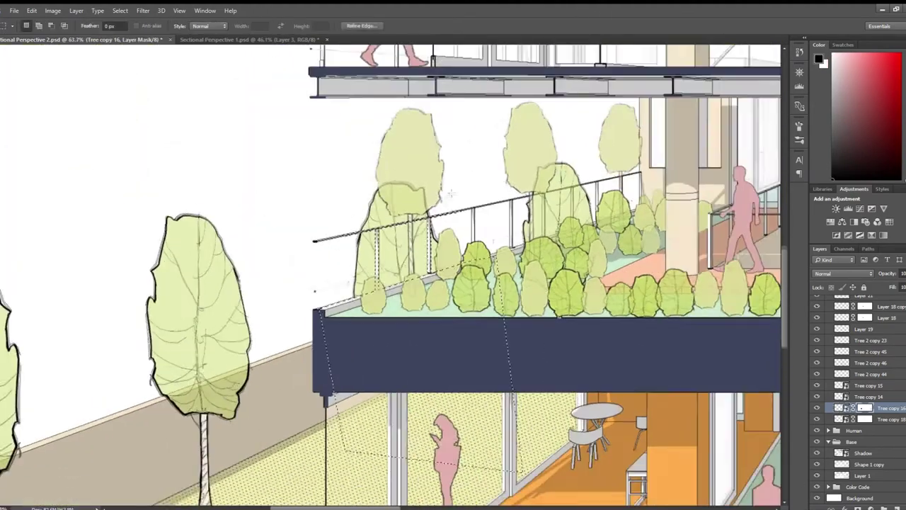
Step: Refine the tree masks with further Marquee and Lasso selections
{"action": "key", "text": "m"}
{"action": "scroll", "coordinate": [289, 370], "scroll_direction": "up", "scroll_amount": 3}
{"action": "key", "text": "alt+bracketleft"}
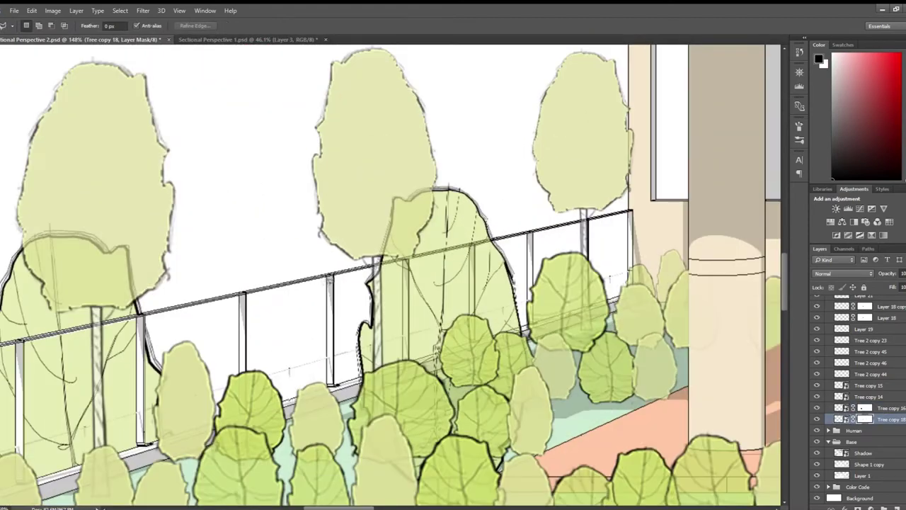
{"action": "key", "text": "m"}
{"action": "scroll", "coordinate": [546, 234], "scroll_direction": "down", "scroll_amount": 1}
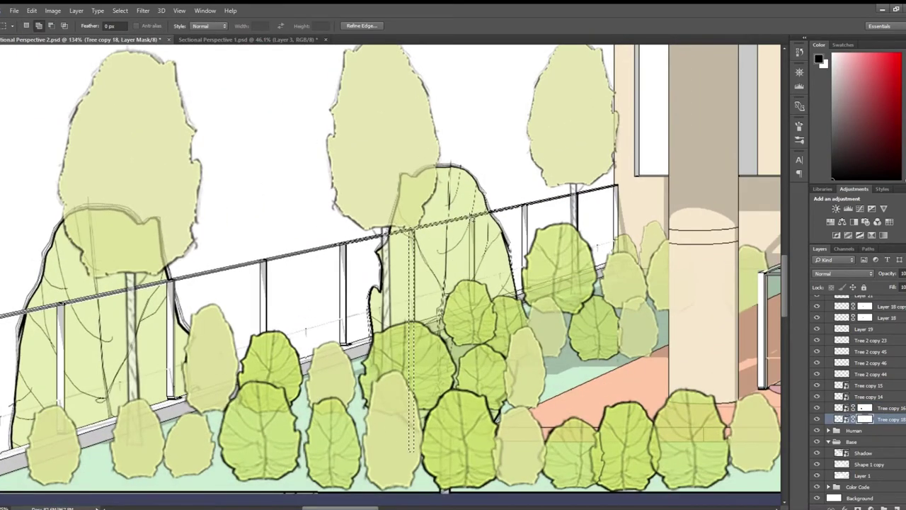
{"action": "key", "text": "l"}
{"action": "scroll", "coordinate": [513, 264], "scroll_direction": "down", "scroll_amount": 1}
{"action": "scroll", "coordinate": [460, 179], "scroll_direction": "down", "scroll_amount": 1}
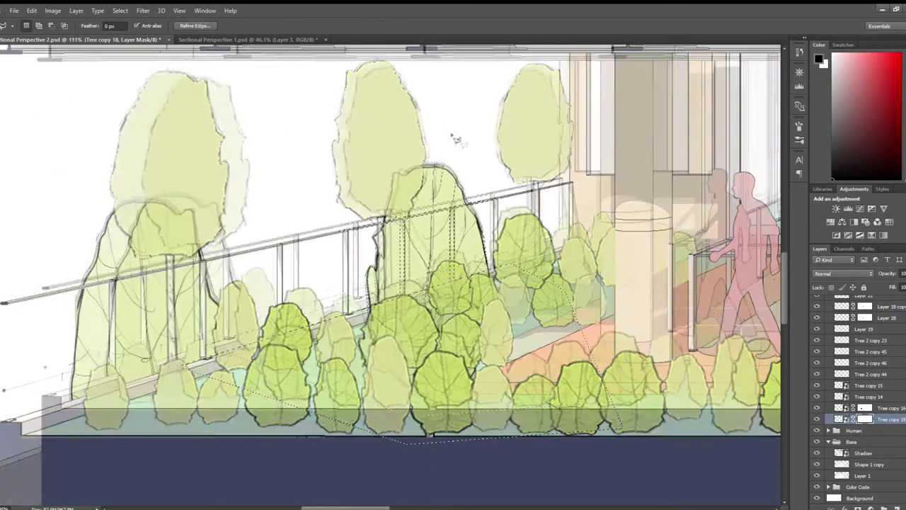
{"action": "scroll", "coordinate": [461, 179], "scroll_direction": "down", "scroll_amount": 3}
{"action": "key", "text": "m"}
{"action": "scroll", "coordinate": [460, 179], "scroll_direction": "down", "scroll_amount": 1}
{"action": "scroll", "coordinate": [460, 179], "scroll_direction": "down", "scroll_amount": 1}
{"action": "scroll", "coordinate": [85, 340], "scroll_direction": "down", "scroll_amount": 2}
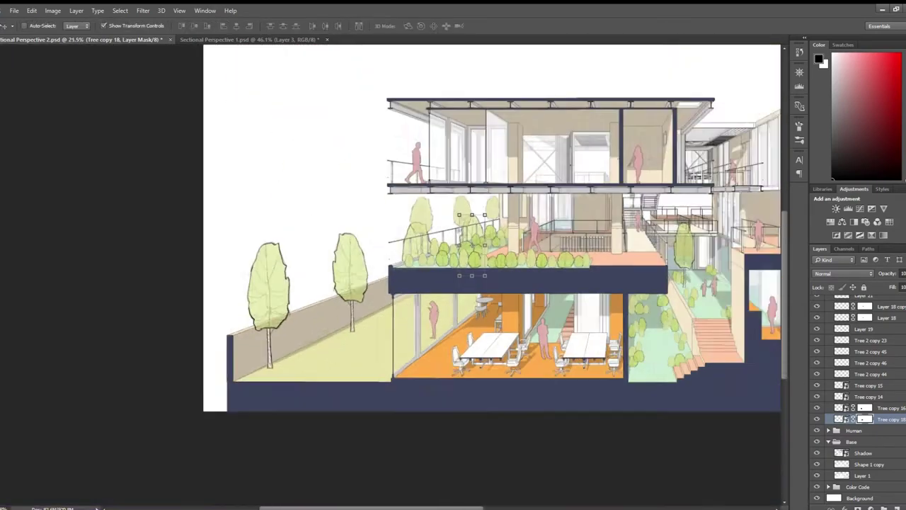
{"action": "scroll", "coordinate": [85, 340], "scroll_direction": "down", "scroll_amount": 2}
{"action": "scroll", "coordinate": [85, 340], "scroll_direction": "up", "scroll_amount": 1}
Step: Copy the tree to the section's right end
{"action": "key", "text": "v"}
{"action": "left_click", "coordinate": [60, 351], "text": "ctrl"}
{"action": "left_click_drag", "start_coordinate": [60, 350], "coordinate": [697, 329], "text": "alt"}
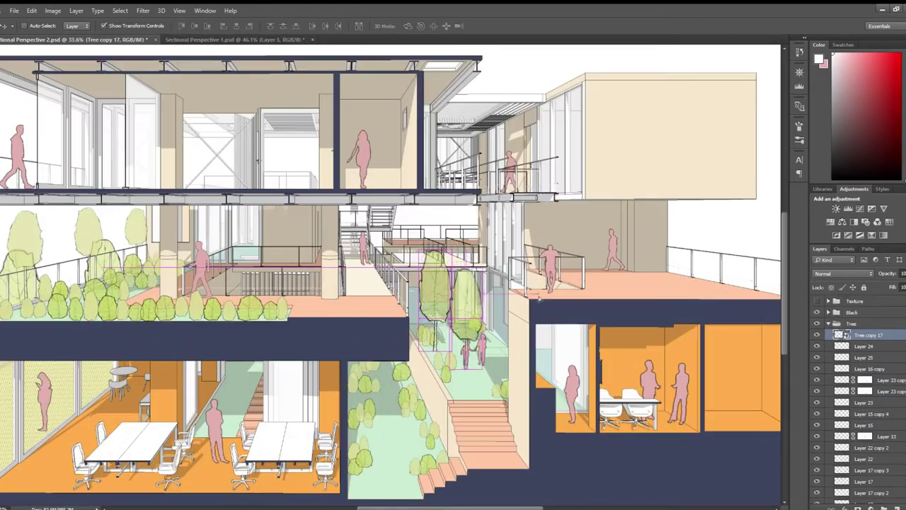
{"action": "scroll", "coordinate": [495, 284], "scroll_direction": "up", "scroll_amount": 1}
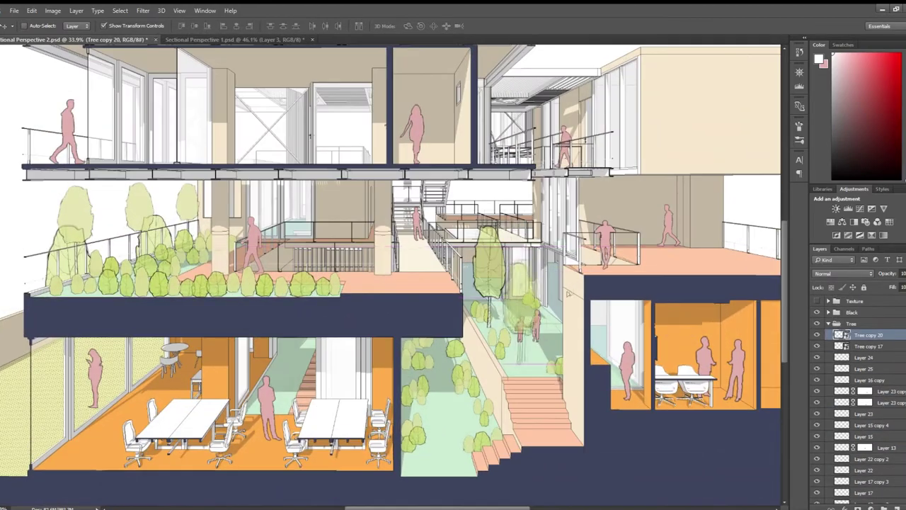
{"action": "scroll", "coordinate": [496, 283], "scroll_direction": "up", "scroll_amount": 1}
{"action": "scroll", "coordinate": [495, 283], "scroll_direction": "up", "scroll_amount": 1}
Step: Nudge the atrium tree and add a resized tree copy lower right in the central atrium
{"action": "left_click", "coordinate": [867, 346]}
{"action": "scroll", "coordinate": [874, 324], "scroll_direction": "down", "scroll_amount": 1}
{"action": "scroll", "coordinate": [873, 325], "scroll_direction": "down", "scroll_amount": 5}
{"action": "left_click", "coordinate": [874, 406], "text": "ctrl"}
{"action": "scroll", "coordinate": [524, 308], "scroll_direction": "up", "scroll_amount": 1}
{"action": "left_click", "coordinate": [535, 306]}
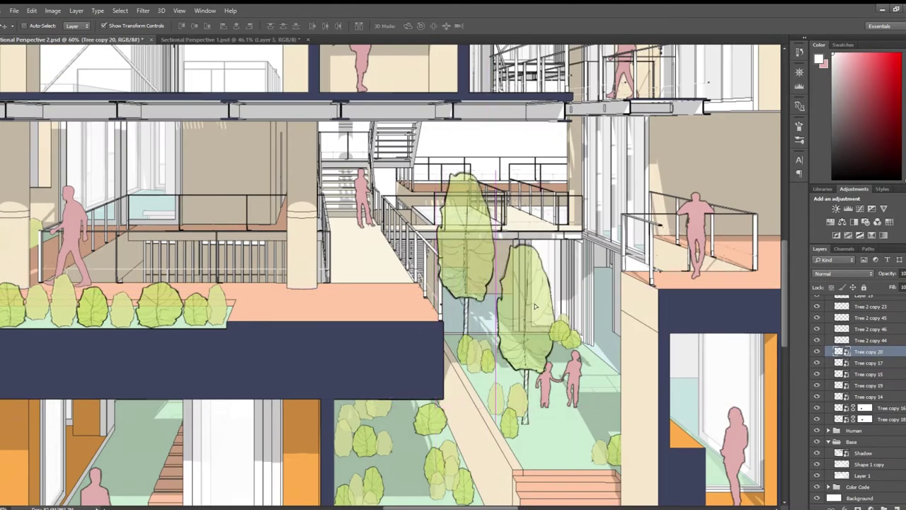
{"action": "left_click_drag", "start_coordinate": [532, 303], "coordinate": [530, 298]}
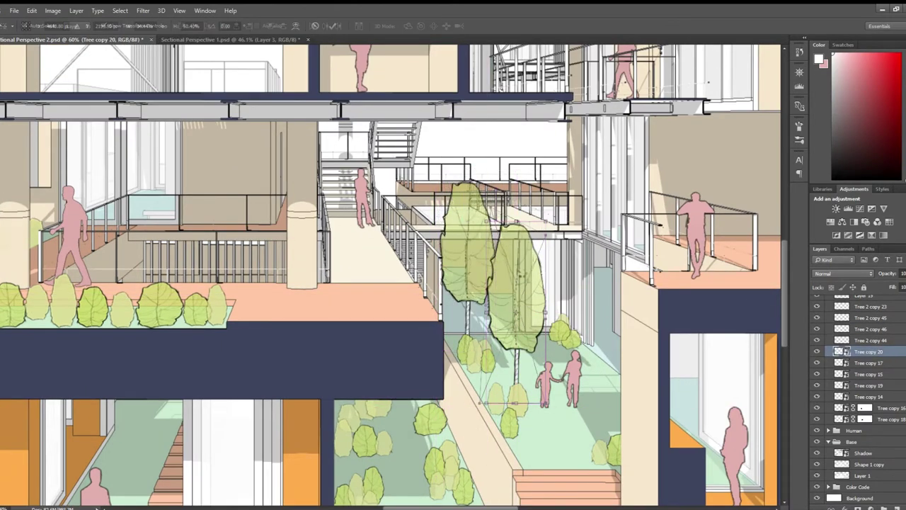
{"action": "left_click_drag", "start_coordinate": [457, 206], "coordinate": [522, 327]}
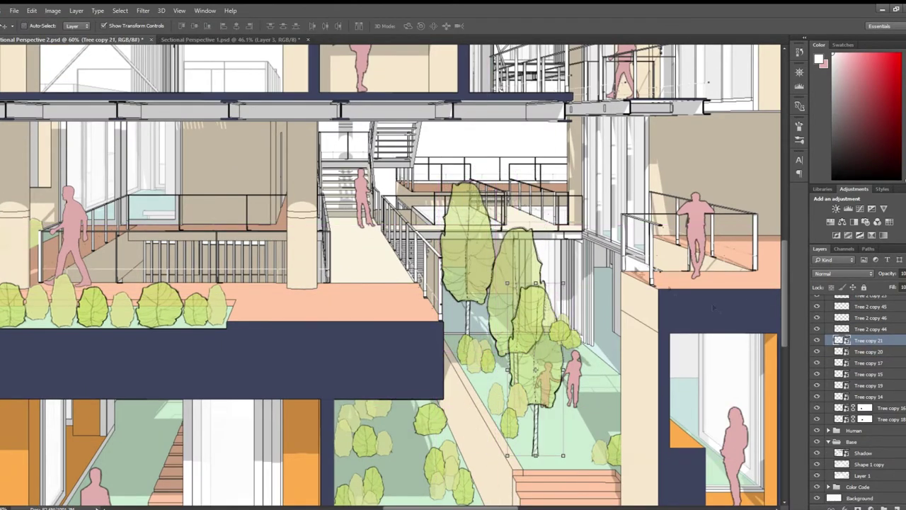
{"action": "key", "text": "ctrl+t"}
{"action": "key", "text": "Return"}
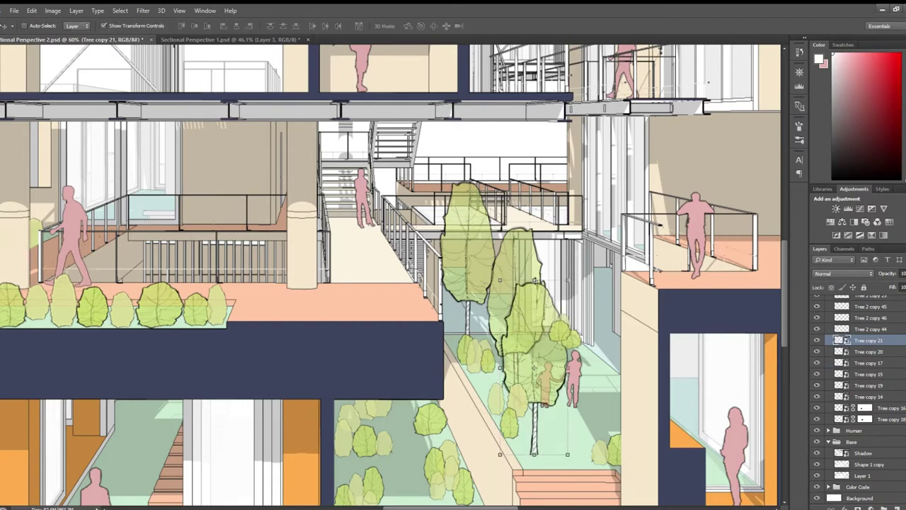
Step: Finalize the other atrium trees and copy Tree copy 20 down onto the terrace planter
{"action": "scroll", "coordinate": [612, 348], "scroll_direction": "down", "scroll_amount": 2}
{"action": "left_click", "coordinate": [580, 347]}
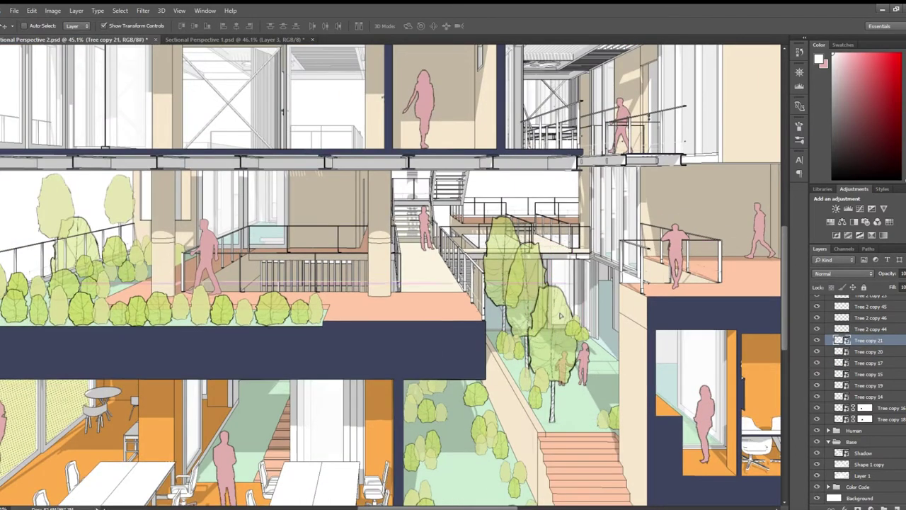
{"action": "scroll", "coordinate": [559, 315], "scroll_direction": "down", "scroll_amount": 2}
{"action": "key", "text": "Return"}
{"action": "left_click", "coordinate": [576, 334]}
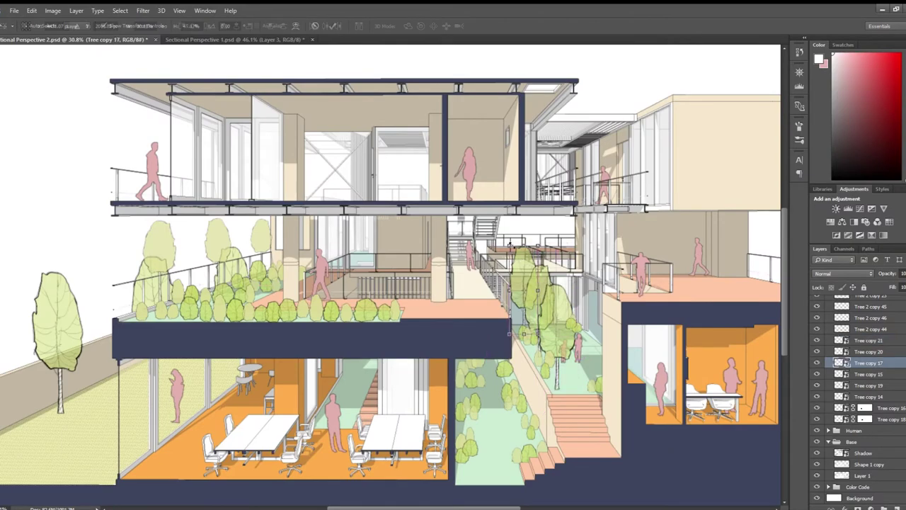
{"action": "scroll", "coordinate": [576, 334], "scroll_direction": "down", "scroll_amount": 2}
{"action": "scroll", "coordinate": [579, 336], "scroll_direction": "up", "scroll_amount": 2}
{"action": "key", "text": "Return"}
{"action": "left_click", "coordinate": [869, 351]}
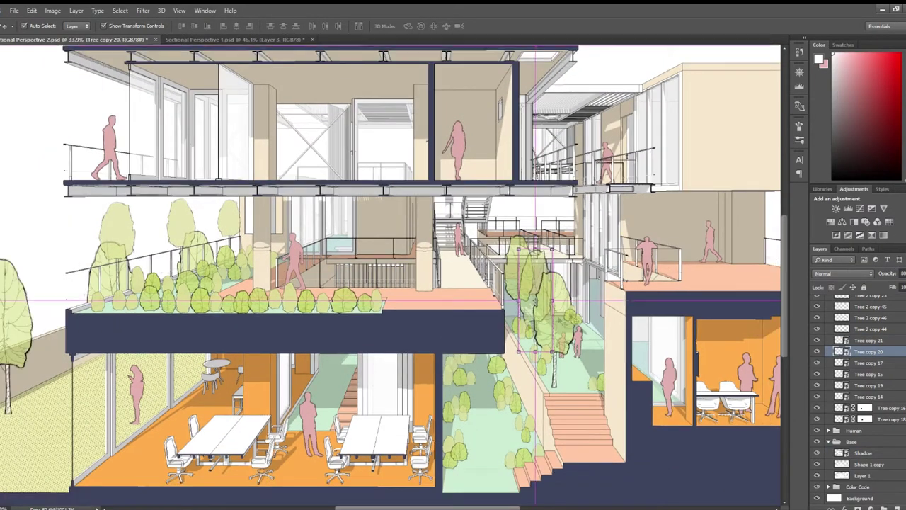
{"action": "mouse_move", "coordinate": [549, 319]}
{"action": "left_mouse_down"}
{"action": "mouse_move", "coordinate": [324, 369]}
{"action": "mouse_move", "coordinate": [384, 234]}
{"action": "left_mouse_up"}
Step: Size the planter tree copy and add a resized Tree copy 24 beside it
{"action": "scroll", "coordinate": [456, 306], "scroll_direction": "up", "scroll_amount": 1}
{"action": "scroll", "coordinate": [457, 305], "scroll_direction": "up", "scroll_amount": 1}
{"action": "key", "text": "ctrl+t"}
{"action": "key", "text": "Return"}
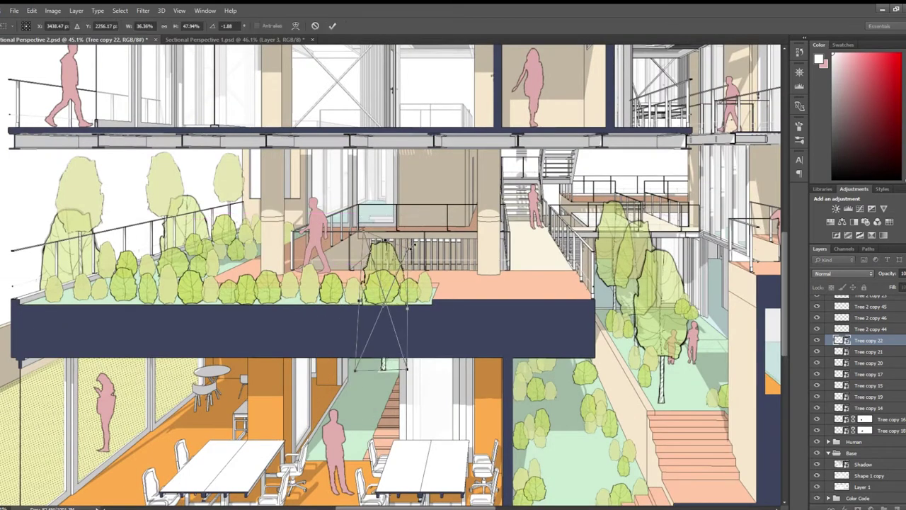
{"action": "mouse_move", "coordinate": [457, 273]}
{"action": "left_mouse_down"}
{"action": "mouse_move", "coordinate": [517, 271]}
{"action": "mouse_move", "coordinate": [396, 377]}
{"action": "left_mouse_up"}
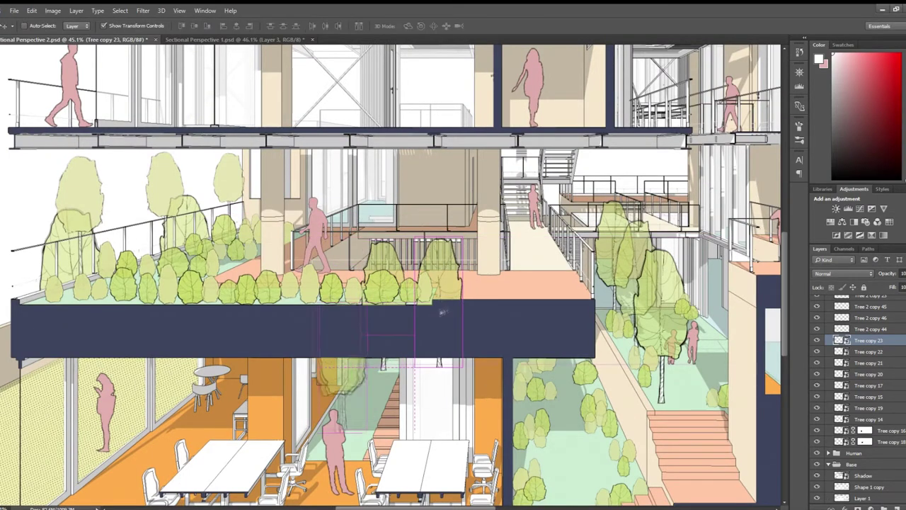
{"action": "key", "text": "ctrl+t"}
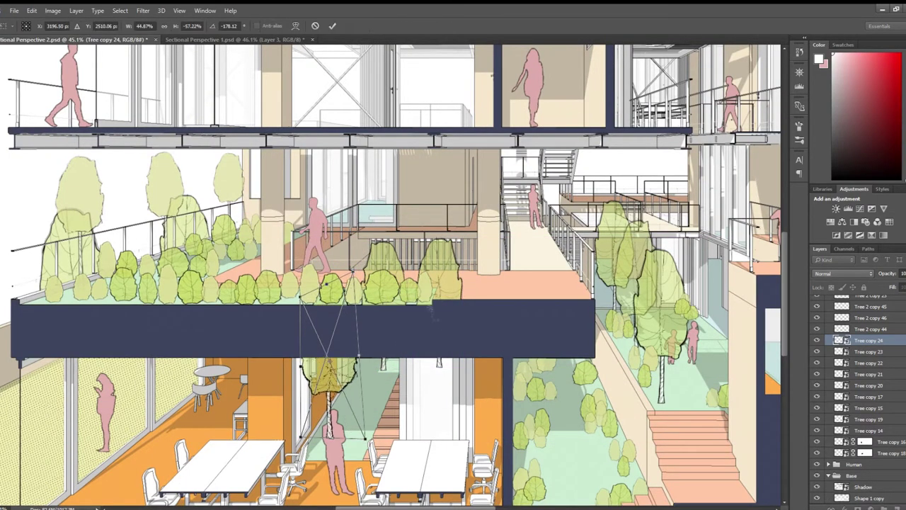
{"action": "key", "text": "Return"}
Step: Select the strip of Tree copy 25 hanging below the planter edge on its mask
{"action": "scroll", "coordinate": [429, 307], "scroll_direction": "down", "scroll_amount": 1}
{"action": "scroll", "coordinate": [542, 289], "scroll_direction": "down", "scroll_amount": 3}
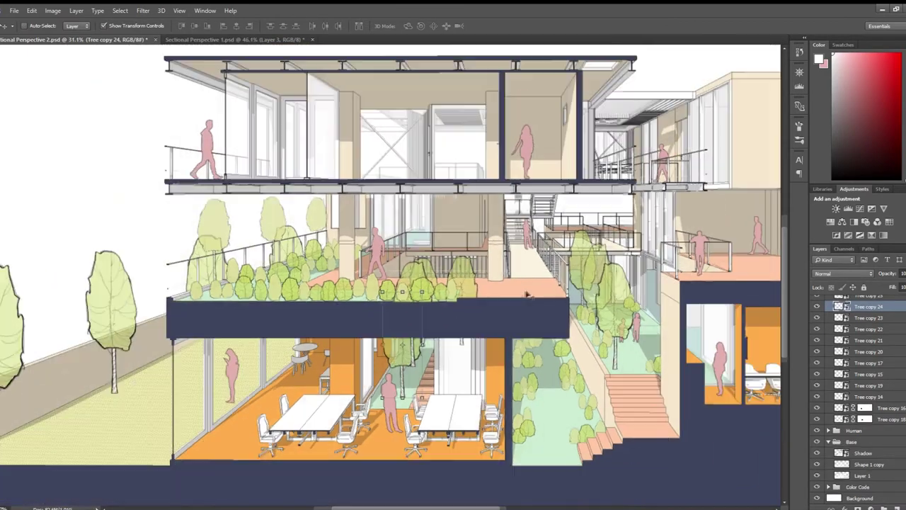
{"action": "scroll", "coordinate": [400, 296], "scroll_direction": "up", "scroll_amount": 5}
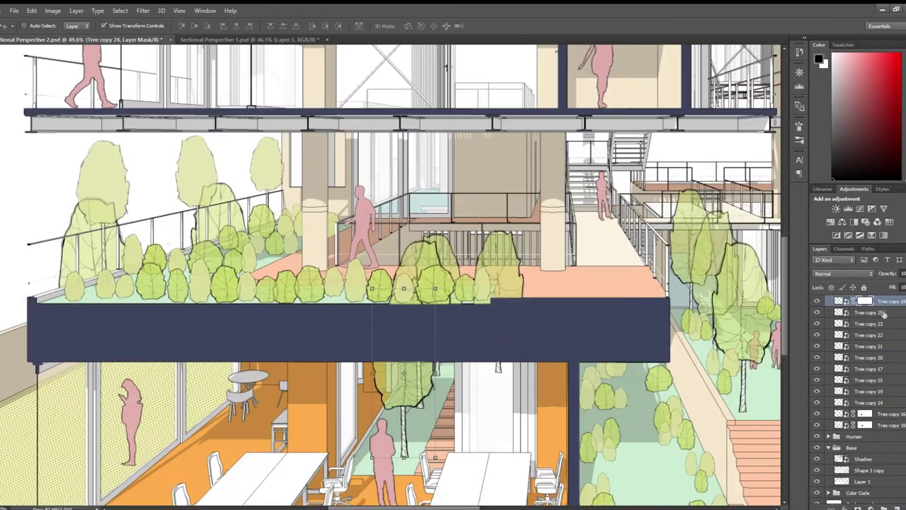
{"action": "scroll", "coordinate": [882, 305], "scroll_direction": "up", "scroll_amount": 1}
{"action": "scroll", "coordinate": [417, 334], "scroll_direction": "up", "scroll_amount": 2}
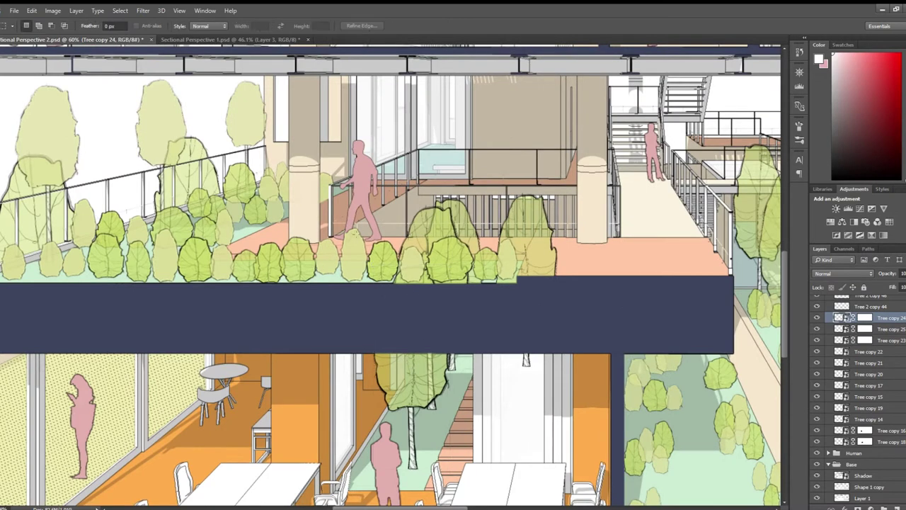
{"action": "key", "text": "b"}
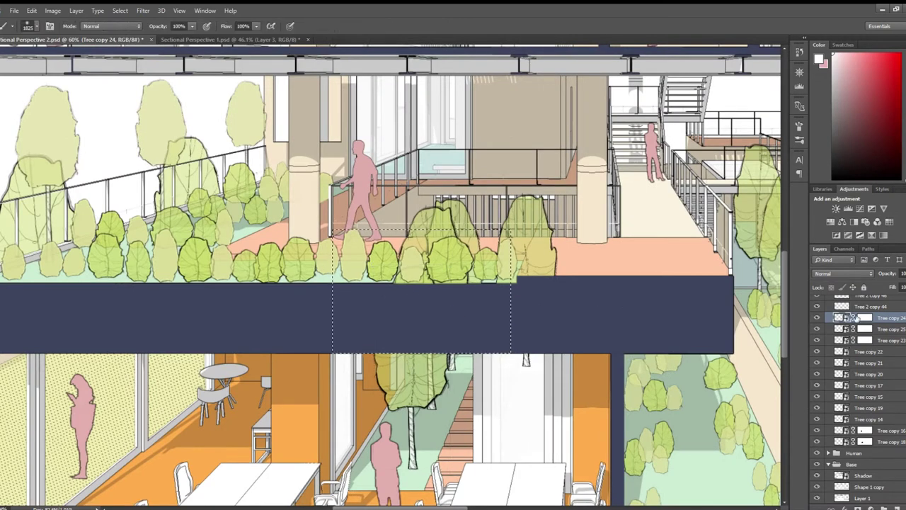
{"action": "left_click", "coordinate": [821, 330]}
{"action": "key", "text": "m"}
{"action": "left_click_drag", "start_coordinate": [396, 284], "coordinate": [499, 293]}
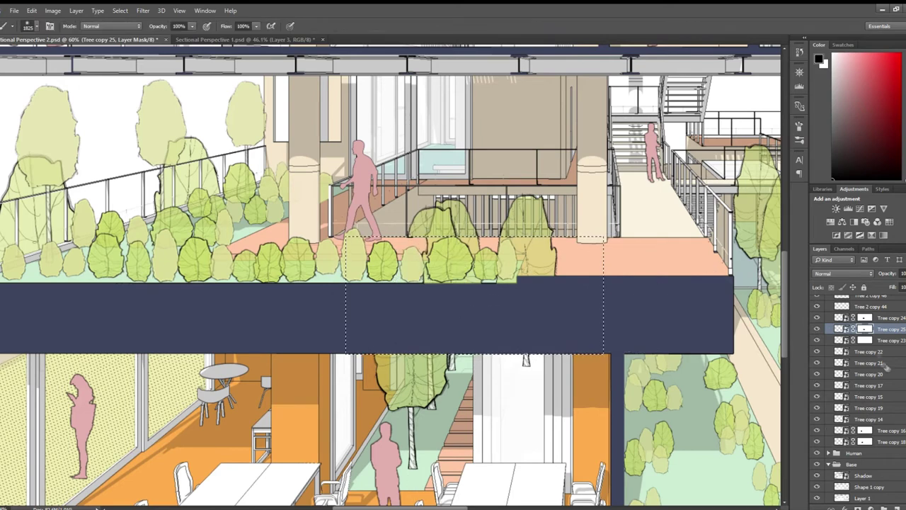
Step: Mask out the parts of Tree copy 23 and 22 below the slab, then save
{"action": "left_click", "coordinate": [509, 253], "text": "ctrl"}
{"action": "left_click", "coordinate": [865, 340], "text": "ctrl"}
{"action": "key", "text": "b"}
{"action": "left_click", "coordinate": [868, 351]}
{"action": "key", "text": "m"}
{"action": "left_click", "coordinate": [857, 507]}
{"action": "key", "text": "v"}
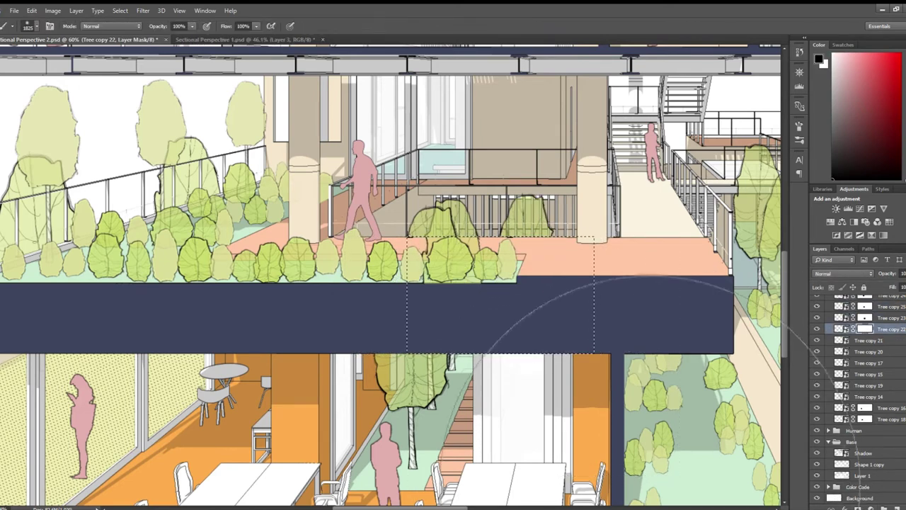
{"action": "scroll", "coordinate": [536, 356], "scroll_direction": "down", "scroll_amount": 3}
{"action": "key", "text": "ctrl+s"}
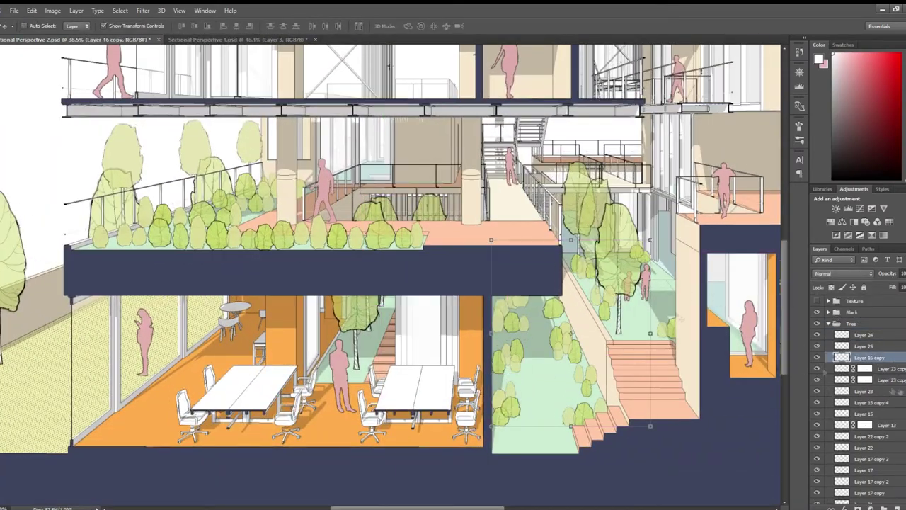
Step: Select the courtyard shrub cluster and move it beside the tree trunk behind the standing figure
{"action": "scroll", "coordinate": [559, 258], "scroll_direction": "up", "scroll_amount": 1}
{"action": "key", "text": "m"}
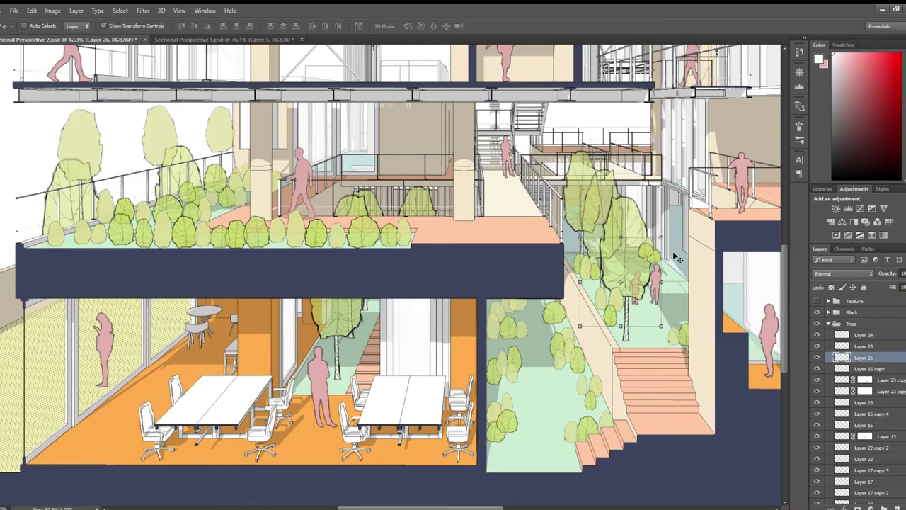
{"action": "scroll", "coordinate": [570, 395], "scroll_direction": "up", "scroll_amount": 3}
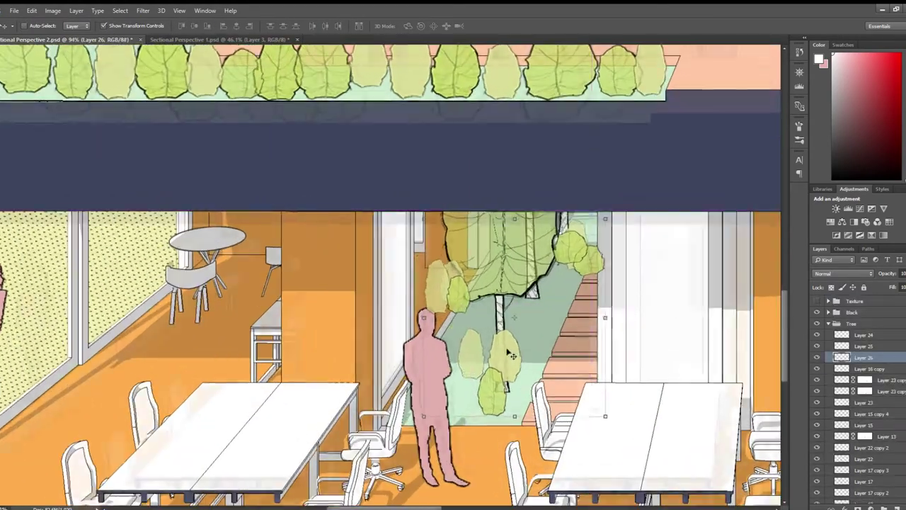
{"action": "key", "text": "m"}
{"action": "left_click_drag", "start_coordinate": [524, 210], "coordinate": [627, 289]}
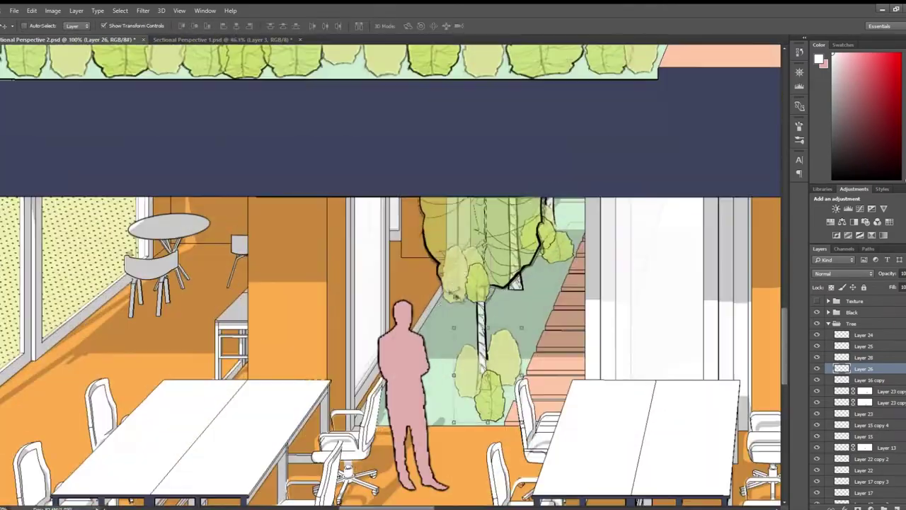
{"action": "left_click_drag", "start_coordinate": [489, 333], "coordinate": [457, 288]}
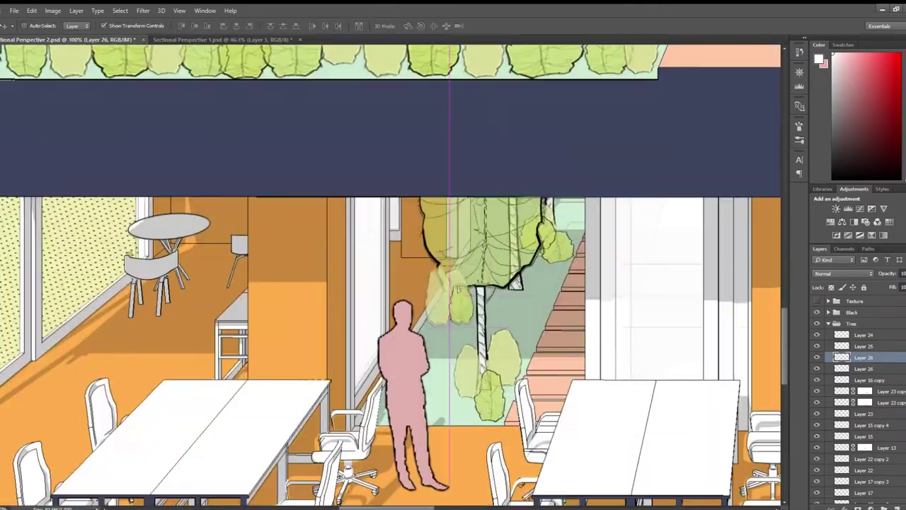
{"action": "scroll", "coordinate": [383, 322], "scroll_direction": "down", "scroll_amount": 3}
{"action": "scroll", "coordinate": [382, 323], "scroll_direction": "down", "scroll_amount": 2}
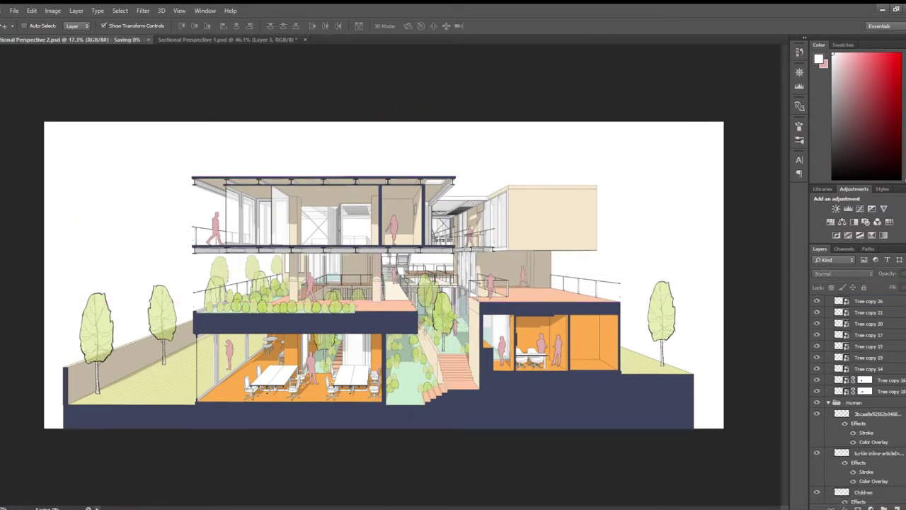
Step: Drag a sketchy tree copy onto the right side and reshape it with Free Transform
{"action": "scroll", "coordinate": [894, 382], "scroll_direction": "down", "scroll_amount": 5}
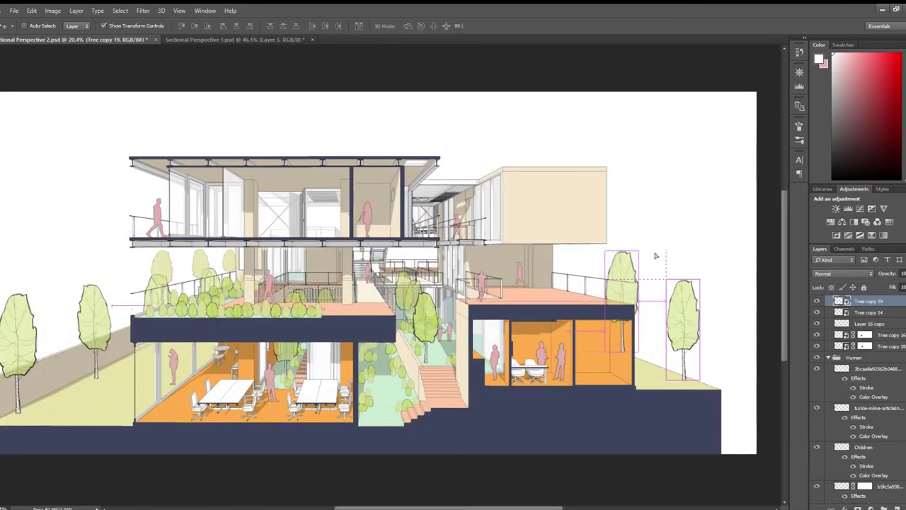
{"action": "left_click_drag", "start_coordinate": [683, 329], "coordinate": [620, 310]}
{"action": "key", "text": "ctrl+t"}
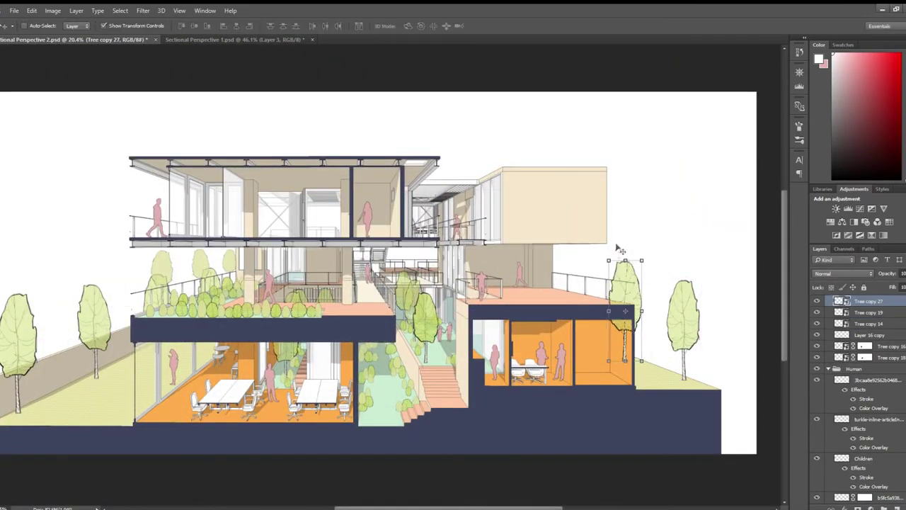
{"action": "mouse_move", "coordinate": [637, 260]}
{"action": "left_mouse_down"}
{"action": "mouse_move", "coordinate": [644, 320]}
{"action": "mouse_move", "coordinate": [577, 281]}
{"action": "mouse_move", "coordinate": [686, 300]}
{"action": "mouse_move", "coordinate": [665, 271]}
{"action": "left_mouse_up"}
{"action": "key", "text": "Escape"}
{"action": "key", "text": "Delete"}
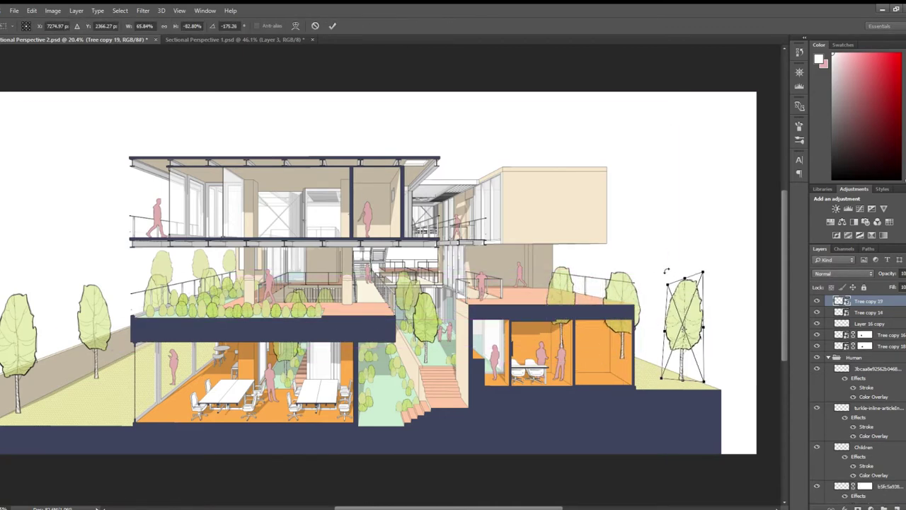
{"action": "key", "text": "Return"}
Step: Position another tree copy beside the right-hand wing and select the right-terrace tree
{"action": "scroll", "coordinate": [658, 284], "scroll_direction": "down", "scroll_amount": 1}
{"action": "scroll", "coordinate": [659, 283], "scroll_direction": "up", "scroll_amount": 2}
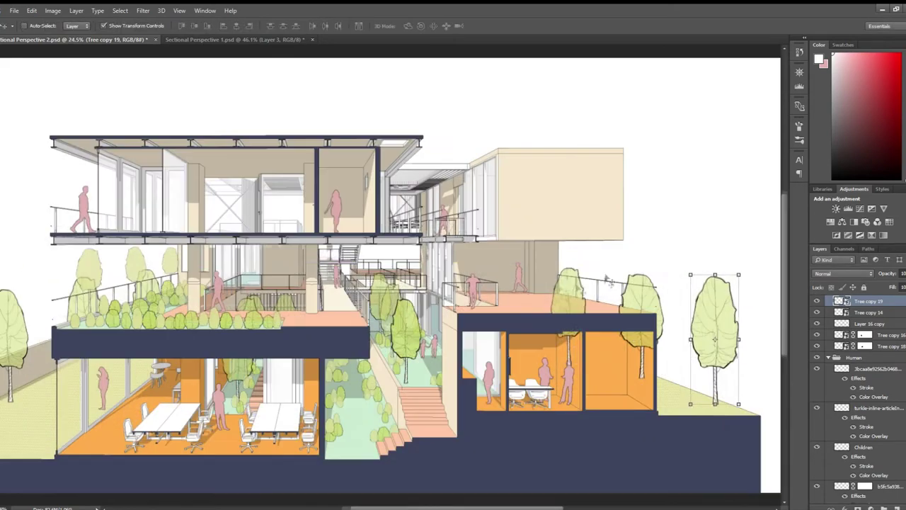
{"action": "left_click_drag", "start_coordinate": [712, 319], "coordinate": [577, 276]}
{"action": "scroll", "coordinate": [577, 276], "scroll_direction": "down", "scroll_amount": 1}
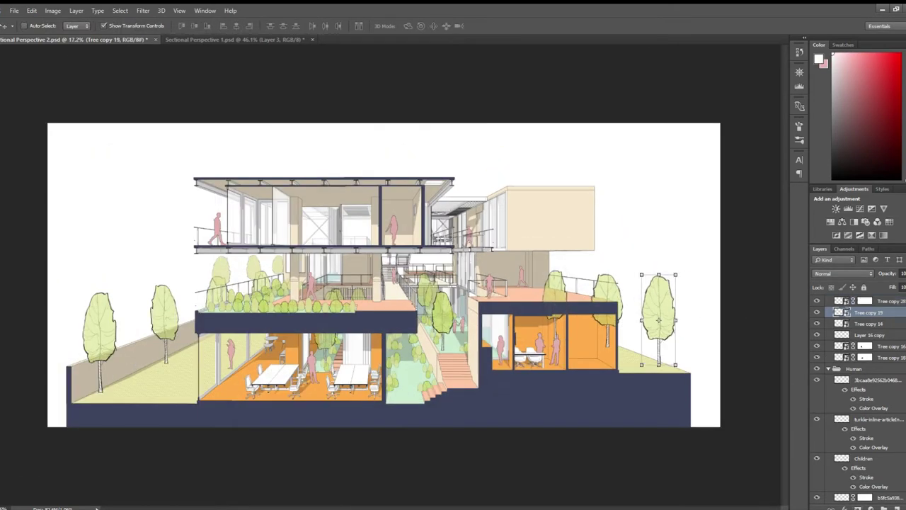
{"action": "left_click", "coordinate": [606, 305], "text": "ctrl"}
Step: On the second terrace tree's mask, hide the part overlapping the terrace
{"action": "scroll", "coordinate": [630, 303], "scroll_direction": "up", "scroll_amount": 3}
{"action": "scroll", "coordinate": [605, 320], "scroll_direction": "up", "scroll_amount": 1}
{"action": "key", "text": "l"}
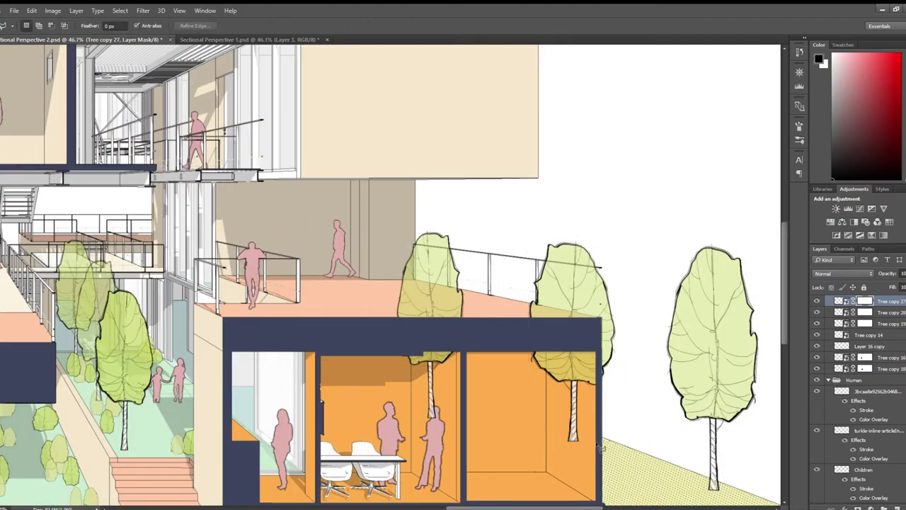
{"action": "scroll", "coordinate": [648, 340], "scroll_direction": "down", "scroll_amount": 1}
{"action": "key", "text": "m"}
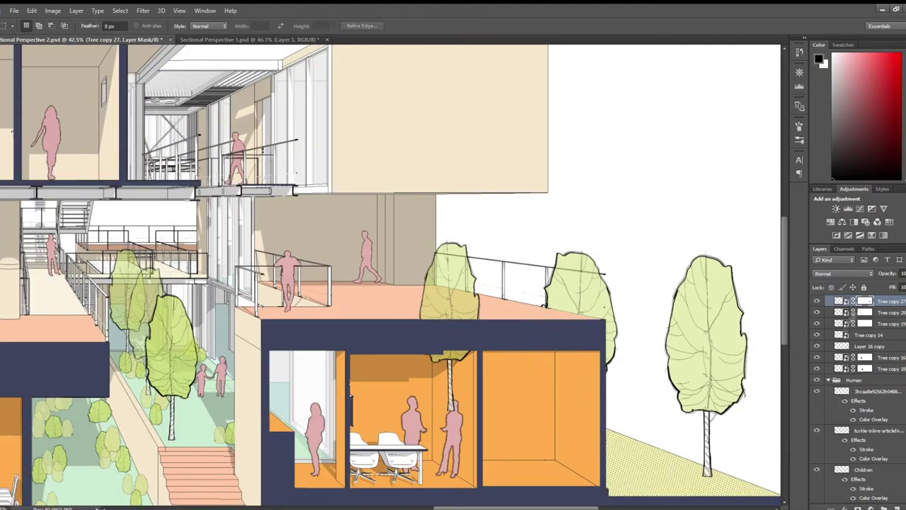
{"action": "left_click", "coordinate": [865, 312]}
{"action": "key", "text": "l"}
{"action": "scroll", "coordinate": [526, 257], "scroll_direction": "up", "scroll_amount": 1}
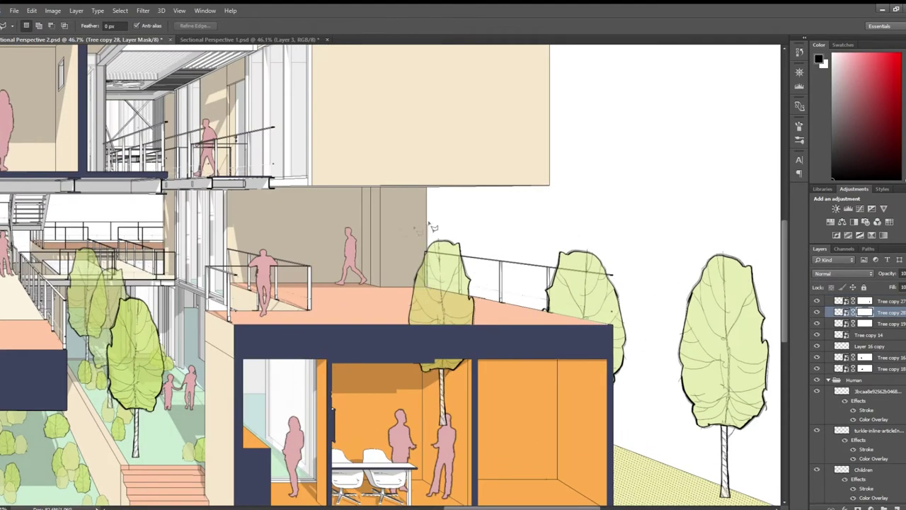
{"action": "key", "text": "Delete"}
{"action": "key", "text": "m"}
Step: Mask out the traced tree section, then lasso on the other terrace tree's mask
{"action": "scroll", "coordinate": [460, 250], "scroll_direction": "up", "scroll_amount": 5}
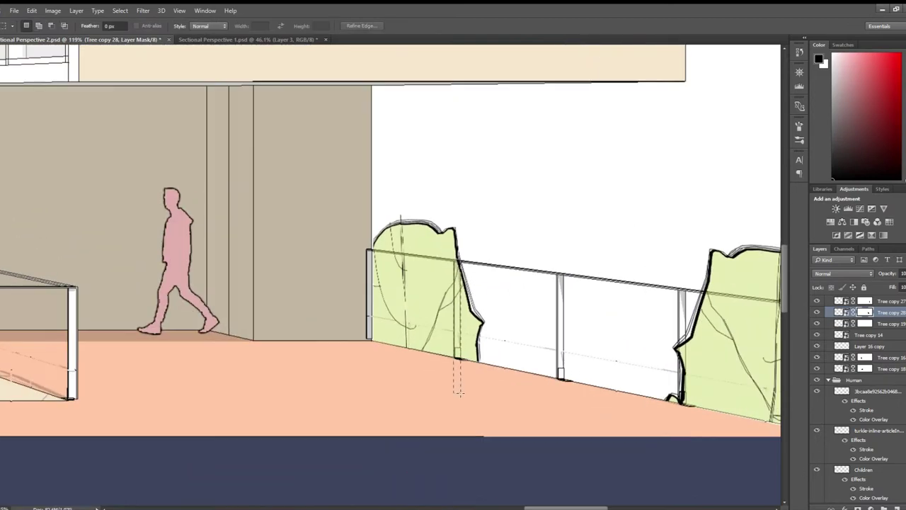
{"action": "key", "text": "l"}
{"action": "scroll", "coordinate": [487, 264], "scroll_direction": "up", "scroll_amount": 2}
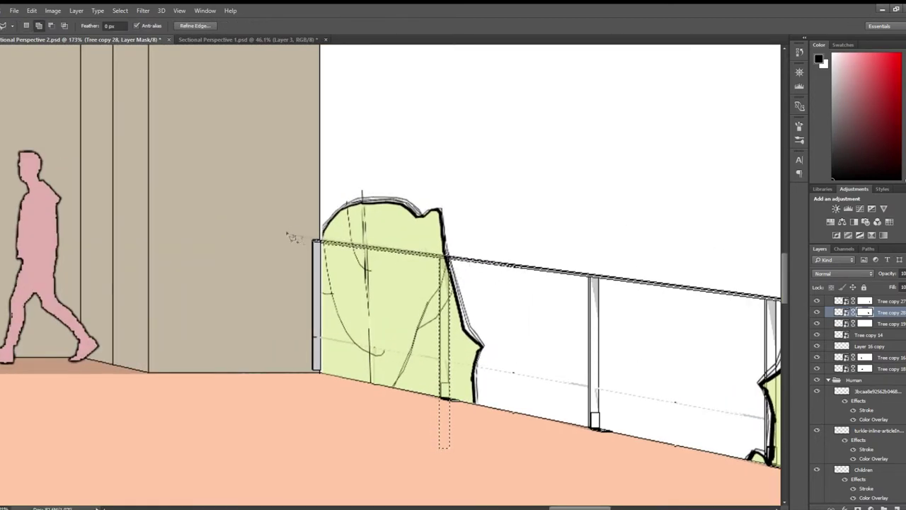
{"action": "key", "text": "m"}
{"action": "scroll", "coordinate": [529, 273], "scroll_direction": "down", "scroll_amount": 4}
{"action": "scroll", "coordinate": [449, 205], "scroll_direction": "down", "scroll_amount": 3}
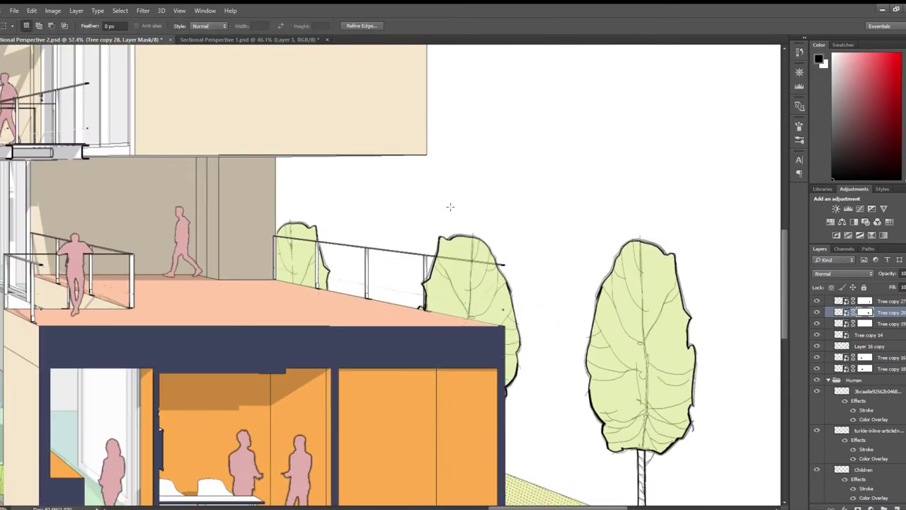
{"action": "left_click", "coordinate": [864, 301]}
{"action": "key", "text": "l"}
{"action": "scroll", "coordinate": [415, 178], "scroll_direction": "up", "scroll_amount": 2}
{"action": "scroll", "coordinate": [380, 276], "scroll_direction": "up", "scroll_amount": 1}
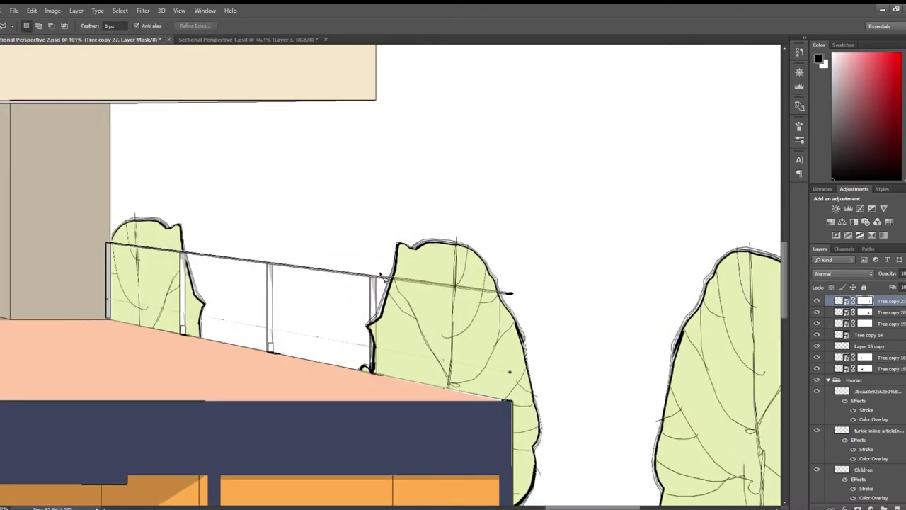
{"action": "scroll", "coordinate": [549, 306], "scroll_direction": "down", "scroll_amount": 2}
{"action": "scroll", "coordinate": [549, 306], "scroll_direction": "down", "scroll_amount": 2}
Step: Select the small shrub group layer and begin transforming it
{"action": "left_click", "coordinate": [481, 233]}
{"action": "key", "text": "m"}
{"action": "scroll", "coordinate": [526, 410], "scroll_direction": "up", "scroll_amount": 1}
{"action": "key", "text": "ctrl+t"}
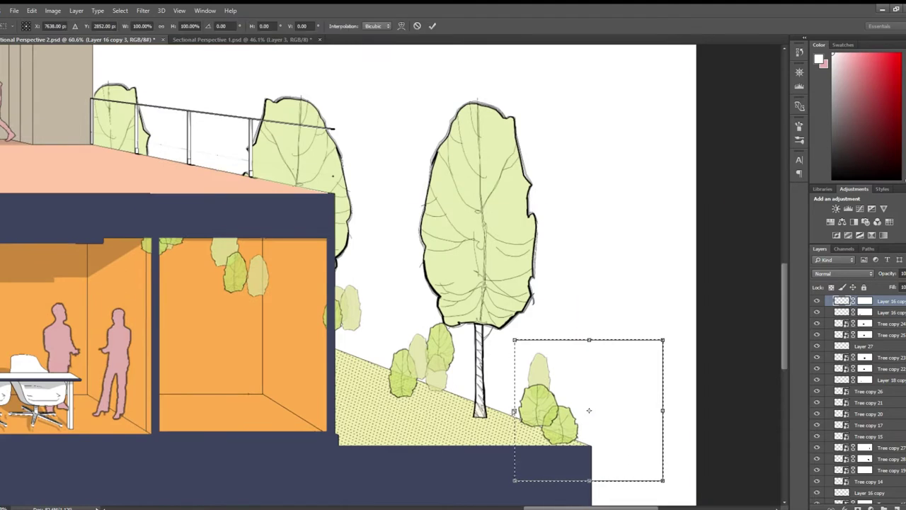
Step: Tilt the shrub group to follow the slope and reposition it on the ground
{"action": "mouse_move", "coordinate": [545, 417]}
{"action": "left_mouse_down"}
{"action": "mouse_move", "coordinate": [554, 425]}
{"action": "mouse_move", "coordinate": [418, 402]}
{"action": "mouse_move", "coordinate": [388, 330]}
{"action": "left_mouse_up"}
{"action": "key", "text": "Return"}
{"action": "scroll", "coordinate": [417, 402], "scroll_direction": "up", "scroll_amount": 1}
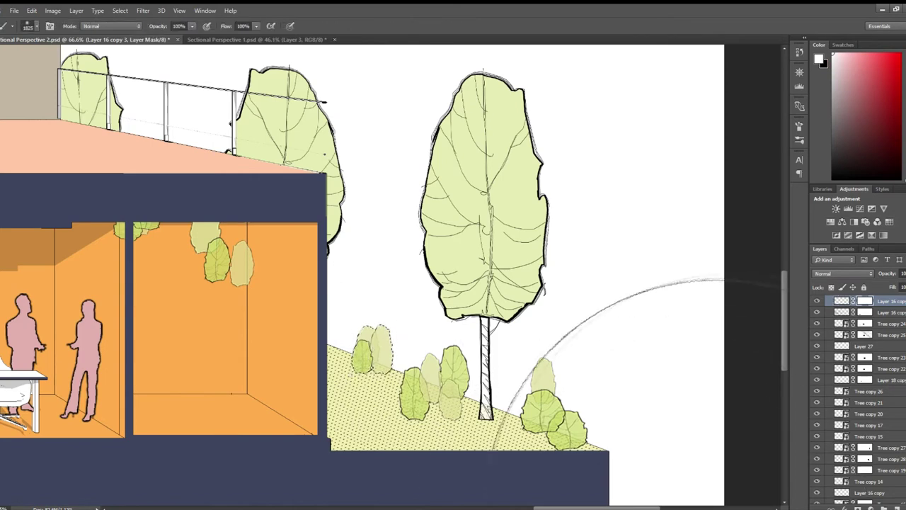
{"action": "left_click_drag", "start_coordinate": [263, 265], "coordinate": [312, 287]}
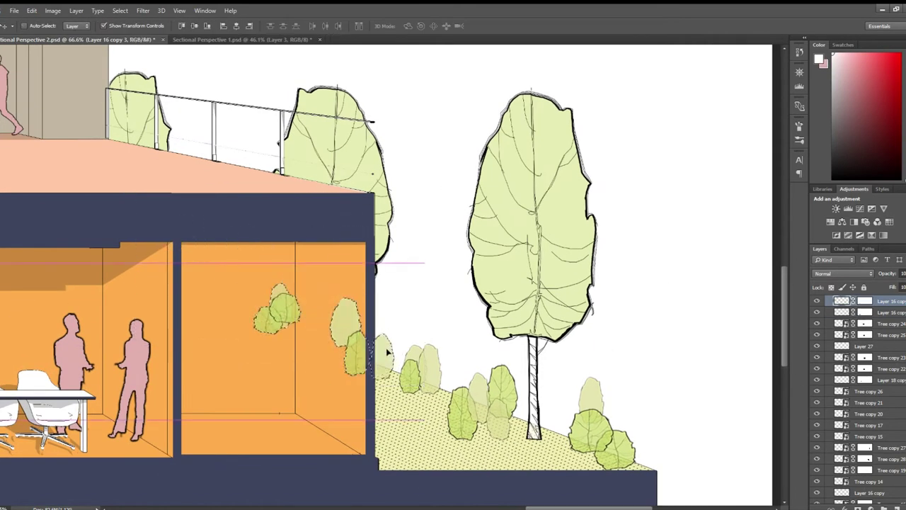
Step: Delete the shrubs showing inside the orange room and save the file
{"action": "key", "text": "m"}
{"action": "left_click_drag", "start_coordinate": [216, 245], "coordinate": [327, 375]}
{"action": "key", "text": "Delete"}
{"action": "key", "text": "ctrl+d"}
{"action": "scroll", "coordinate": [293, 219], "scroll_direction": "down", "scroll_amount": 1}
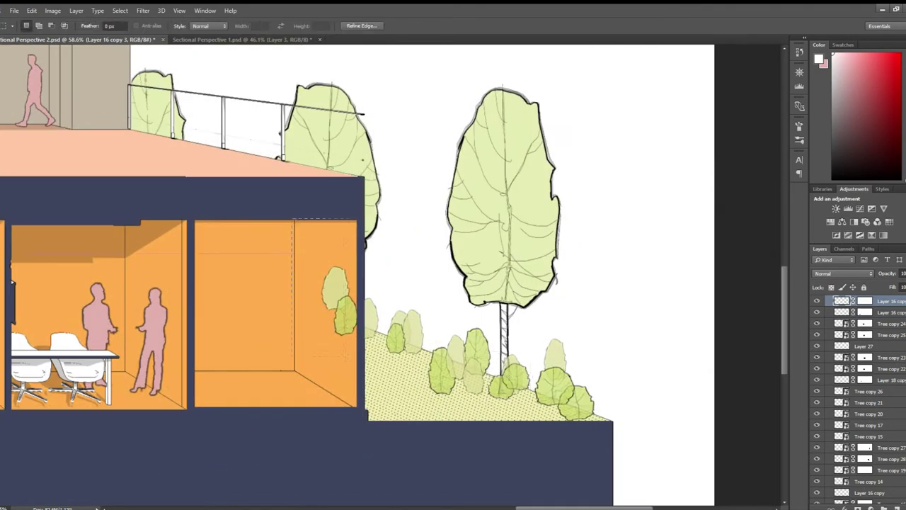
{"action": "key", "text": "Delete"}
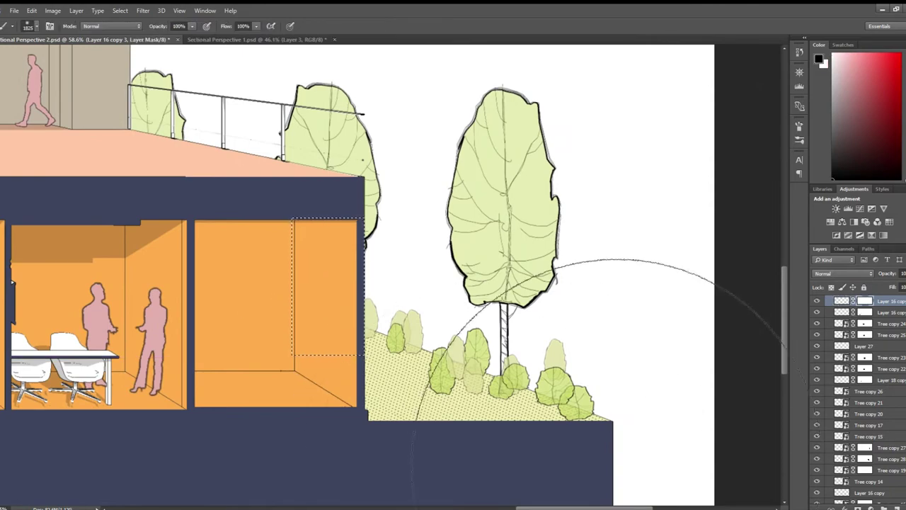
{"action": "key", "text": "v"}
{"action": "scroll", "coordinate": [406, 290], "scroll_direction": "down", "scroll_amount": 4}
{"action": "key", "text": "ctrl+s"}
Step: Duplicate a tree and copy it into the left terrace planting
{"action": "scroll", "coordinate": [107, 287], "scroll_direction": "up", "scroll_amount": 2}
{"action": "scroll", "coordinate": [106, 286], "scroll_direction": "up", "scroll_amount": 1}
{"action": "key", "text": "ctrl+j"}
{"action": "key", "text": "ctrl+t"}
{"action": "key", "text": "Return"}
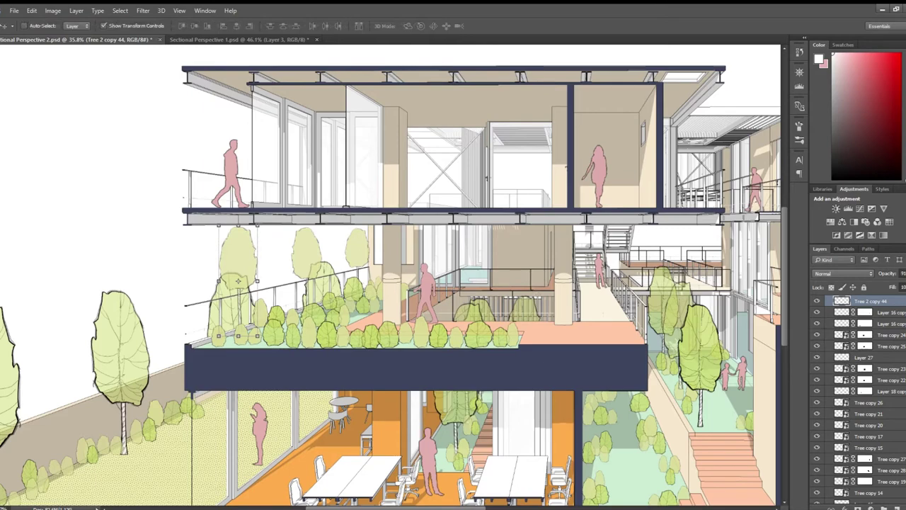
{"action": "left_click_drag", "start_coordinate": [239, 272], "coordinate": [308, 272]}
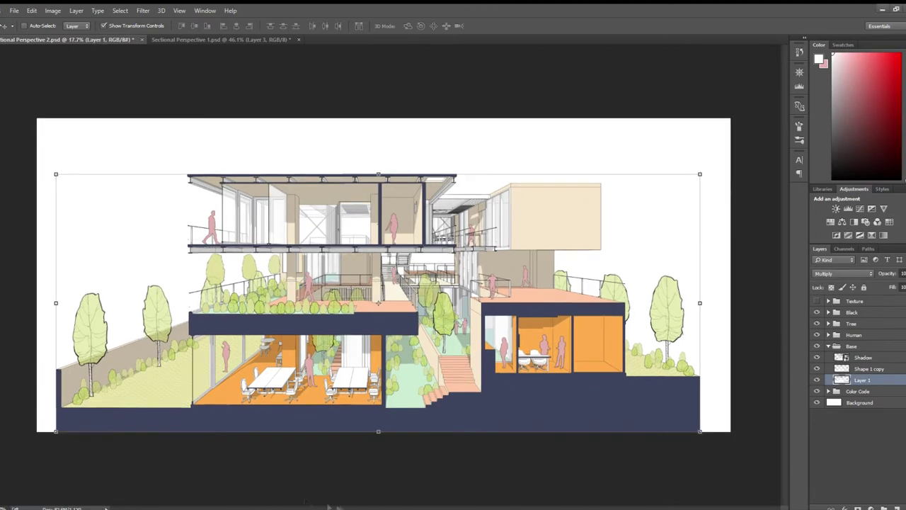
Step: Delete both grey MALAYSIA-HOUSE base drawing layers from the Base group
{"action": "double_click", "coordinate": [872, 368]}
{"action": "left_click", "coordinate": [853, 379]}
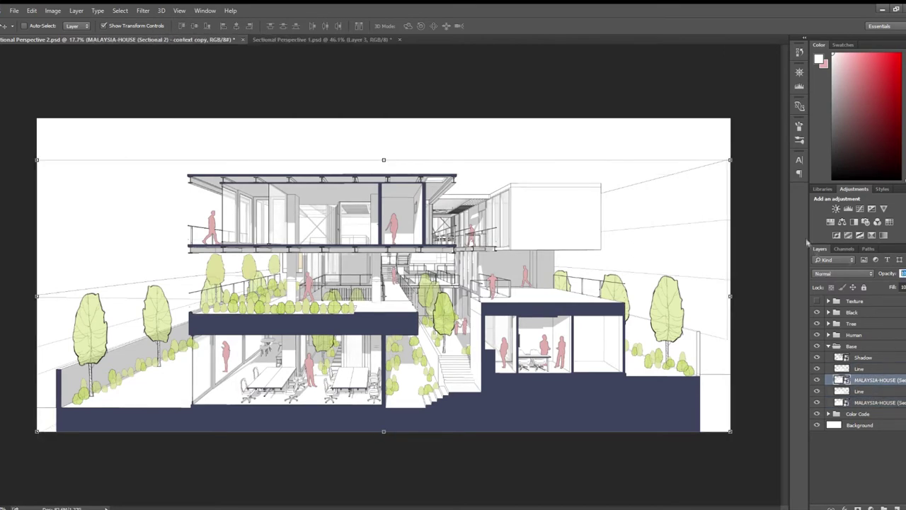
{"action": "left_click", "coordinate": [878, 402], "text": "ctrl"}
{"action": "key", "text": "Delete"}
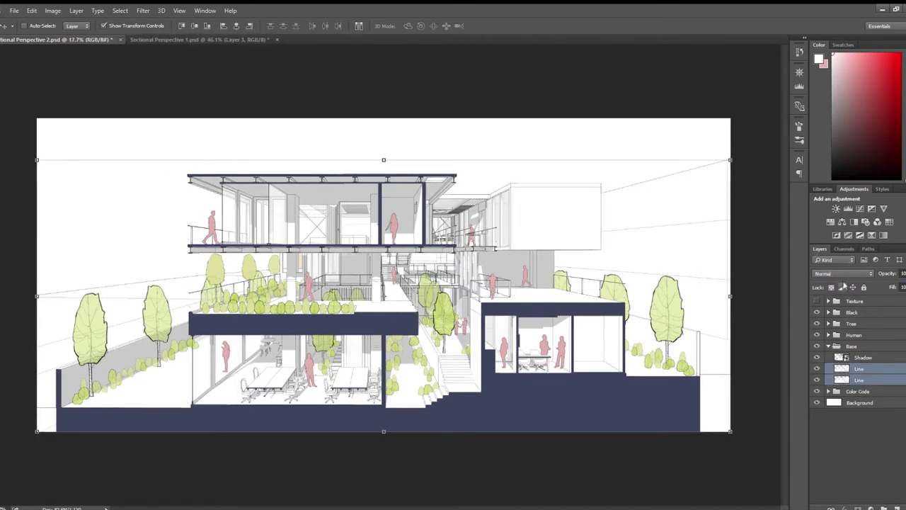
{"action": "left_click", "coordinate": [865, 434]}
{"action": "scroll", "coordinate": [705, 328], "scroll_direction": "up", "scroll_amount": 3}
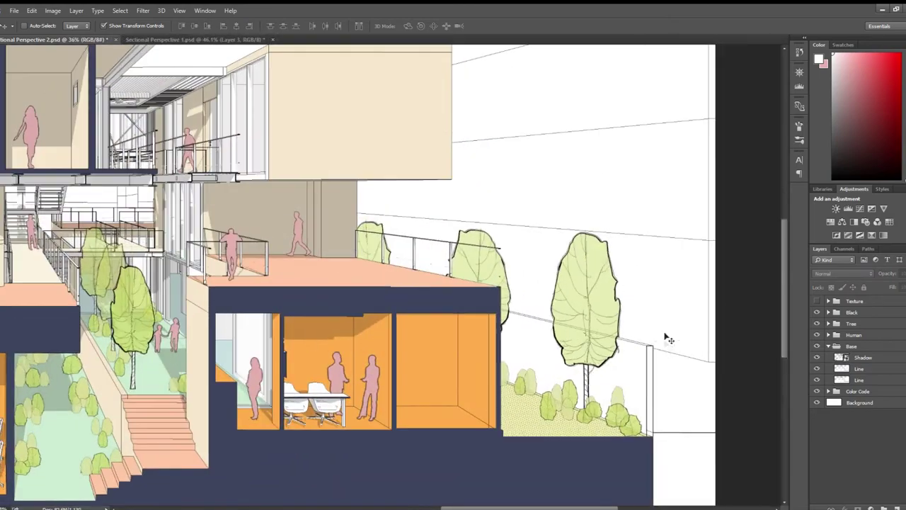
{"action": "scroll", "coordinate": [667, 336], "scroll_direction": "down", "scroll_amount": 1}
{"action": "scroll", "coordinate": [584, 315], "scroll_direction": "down", "scroll_amount": 2}
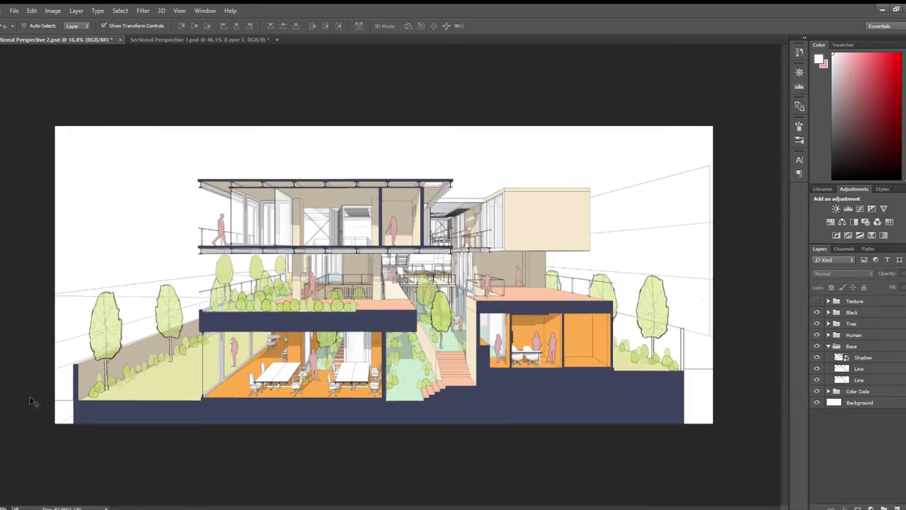
Step: On the Black layer, marquee a thin strip along the right wall edge
{"action": "left_click", "coordinate": [828, 313]}
{"action": "left_click", "coordinate": [860, 324]}
{"action": "scroll", "coordinate": [681, 341], "scroll_direction": "up", "scroll_amount": 8}
{"action": "key", "text": "m"}
{"action": "left_click_drag", "start_coordinate": [664, 256], "coordinate": [683, 487]}
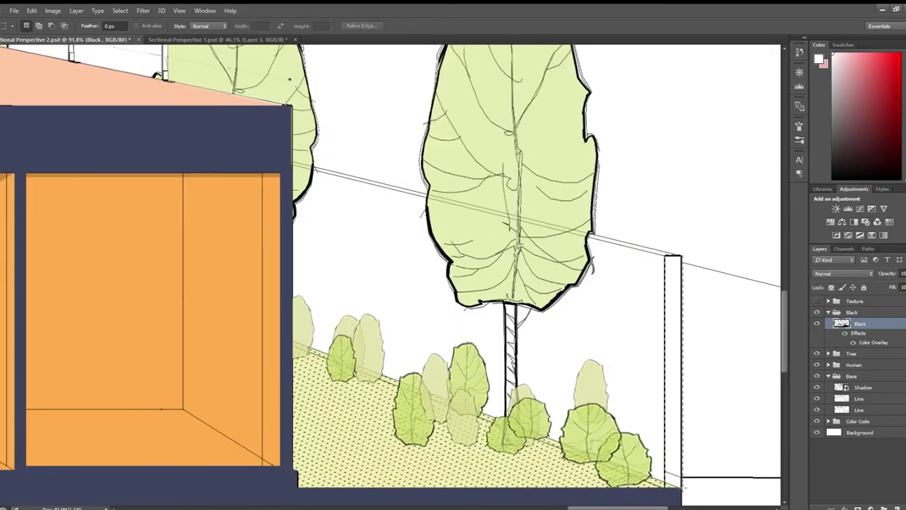
{"action": "key", "text": "w"}
{"action": "scroll", "coordinate": [567, 269], "scroll_direction": "down", "scroll_amount": 2}
{"action": "scroll", "coordinate": [566, 269], "scroll_direction": "down", "scroll_amount": 2}
Step: Fill the right retaining wall with beige on the Color Code group's Exterior wall layer
{"action": "left_click", "coordinate": [859, 399]}
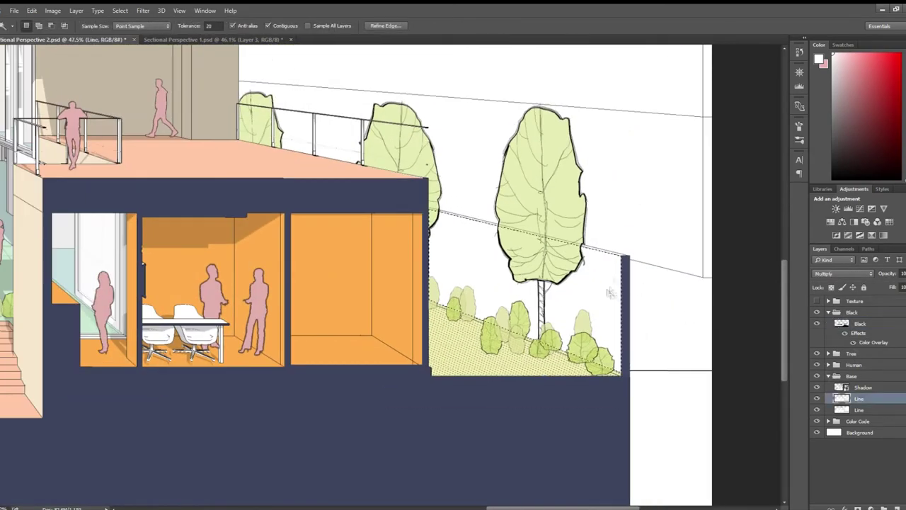
{"action": "left_click", "coordinate": [828, 421]}
{"action": "left_click", "coordinate": [867, 410]}
{"action": "scroll", "coordinate": [605, 265], "scroll_direction": "down", "scroll_amount": 2}
{"action": "key", "text": "m"}
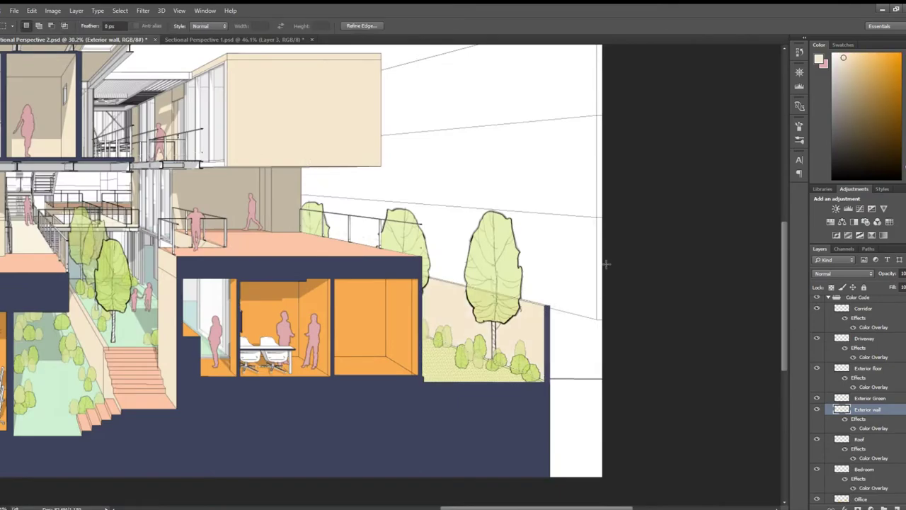
{"action": "key", "text": "v"}
{"action": "scroll", "coordinate": [606, 265], "scroll_direction": "down", "scroll_amount": 3}
Step: Collapse the Black and Base groups and select the Background layer
{"action": "scroll", "coordinate": [508, 298], "scroll_direction": "up", "scroll_amount": 3}
{"action": "scroll", "coordinate": [509, 298], "scroll_direction": "up", "scroll_amount": 2}
{"action": "scroll", "coordinate": [509, 298], "scroll_direction": "down", "scroll_amount": 5}
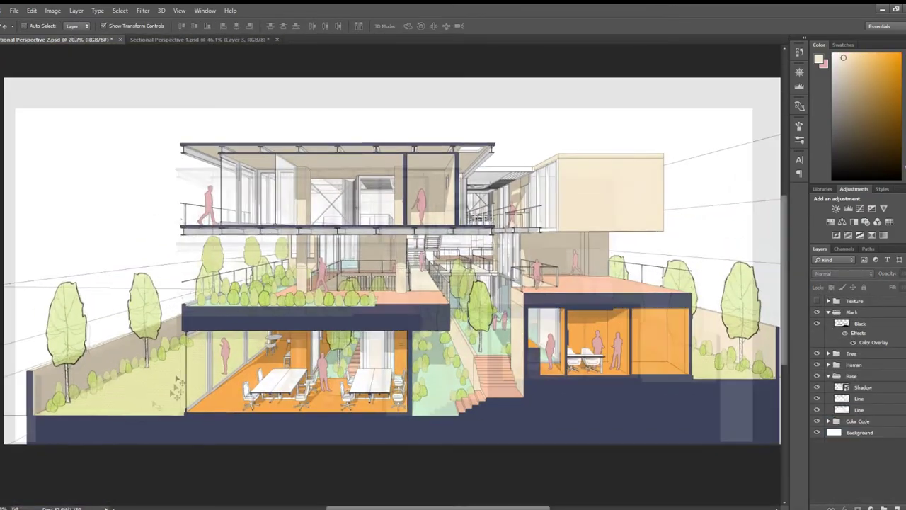
{"action": "scroll", "coordinate": [519, 380], "scroll_direction": "down", "scroll_amount": 2}
{"action": "left_click", "coordinate": [827, 312]}
{"action": "left_click", "coordinate": [829, 346]}
{"action": "left_click", "coordinate": [860, 368]}
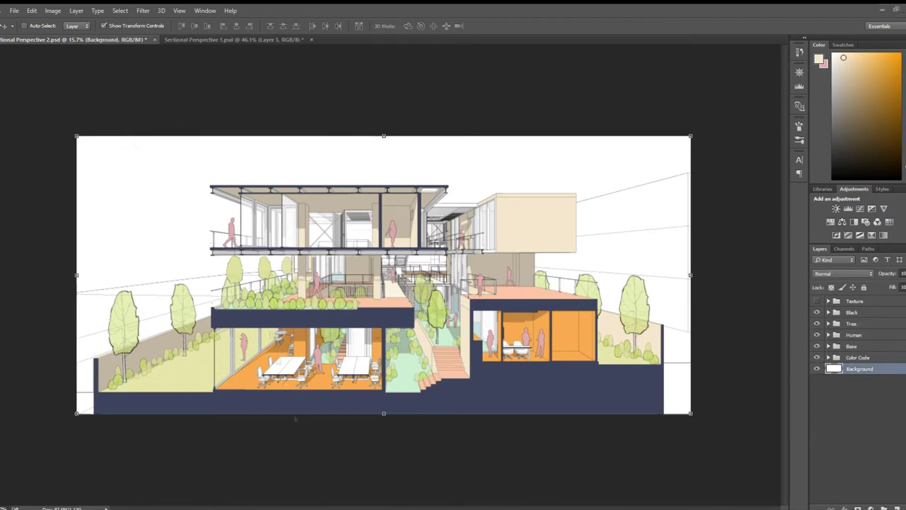
Step: Enlarge the sky image to fill the canvas and rename its layer Sky
{"action": "key", "text": "ctrl+t"}
{"action": "mouse_move", "coordinate": [78, 138]}
{"action": "left_mouse_down"}
{"action": "mouse_move", "coordinate": [404, 414]}
{"action": "mouse_move", "coordinate": [691, 412]}
{"action": "left_mouse_up"}
{"action": "key", "text": "Return"}
{"action": "double_click", "coordinate": [856, 368]}
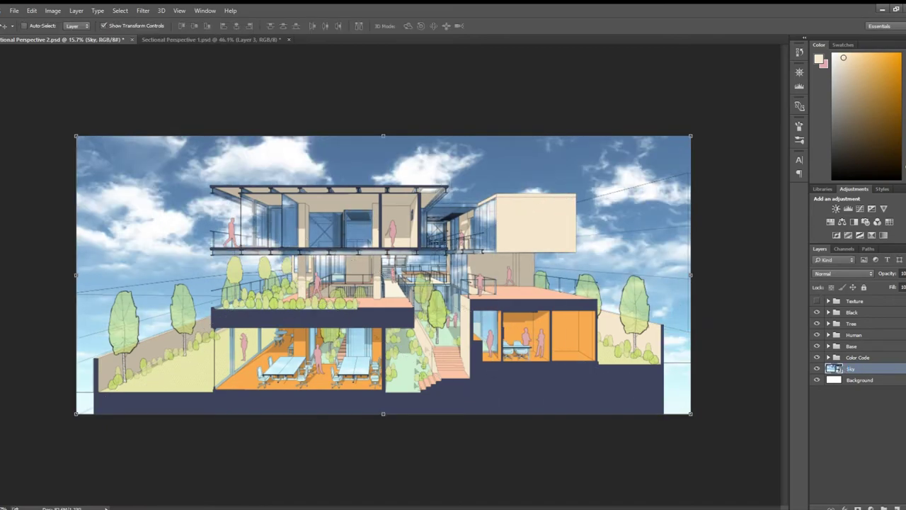
Step: Shift the sky to show different clouds and fit the view
{"action": "mouse_move", "coordinate": [502, 257]}
{"action": "left_mouse_down"}
{"action": "mouse_move", "coordinate": [510, 136]}
{"action": "mouse_move", "coordinate": [334, 153]}
{"action": "left_mouse_up"}
{"action": "key", "text": "ctrl+t"}
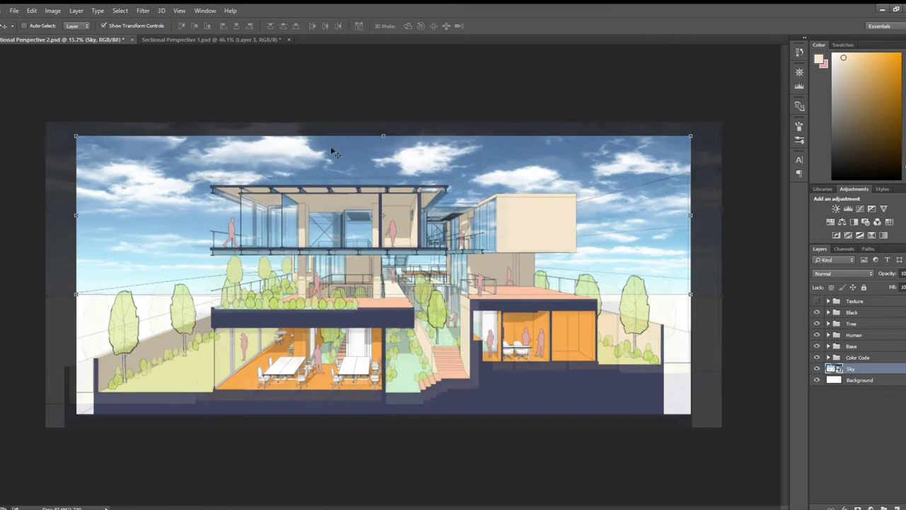
{"action": "key", "text": "ctrl+0"}
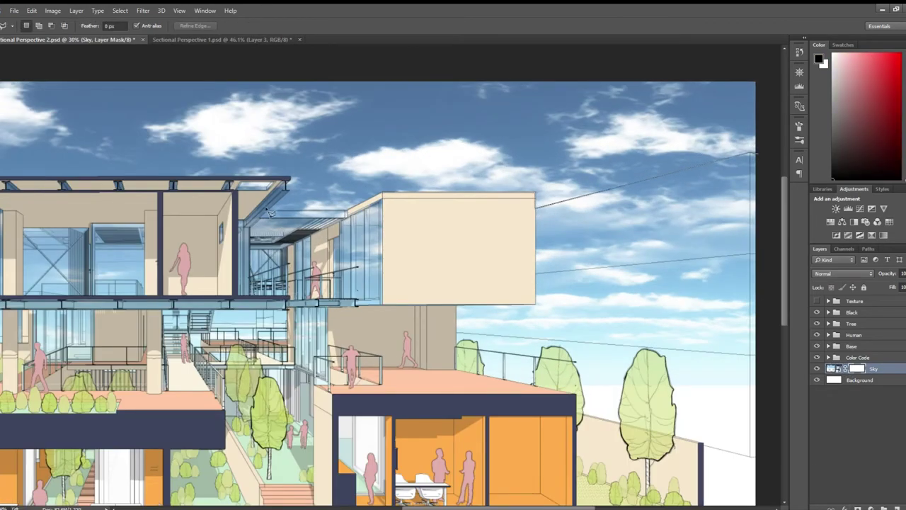
{"action": "scroll", "coordinate": [82, 177], "scroll_direction": "left", "scroll_amount": 5}
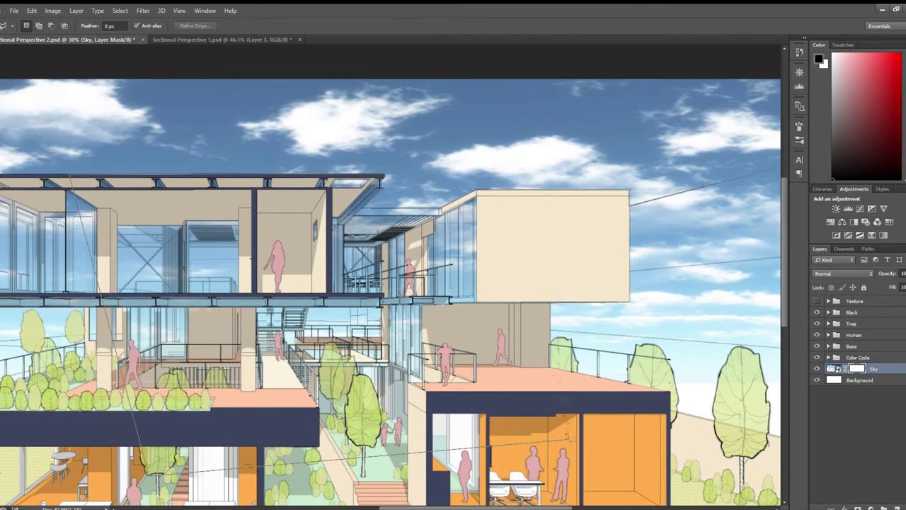
{"action": "scroll", "coordinate": [566, 177], "scroll_direction": "down", "scroll_amount": 5}
Step: Fill the current selection on the Sky layer mask, then deselect
{"action": "key", "text": "b"}
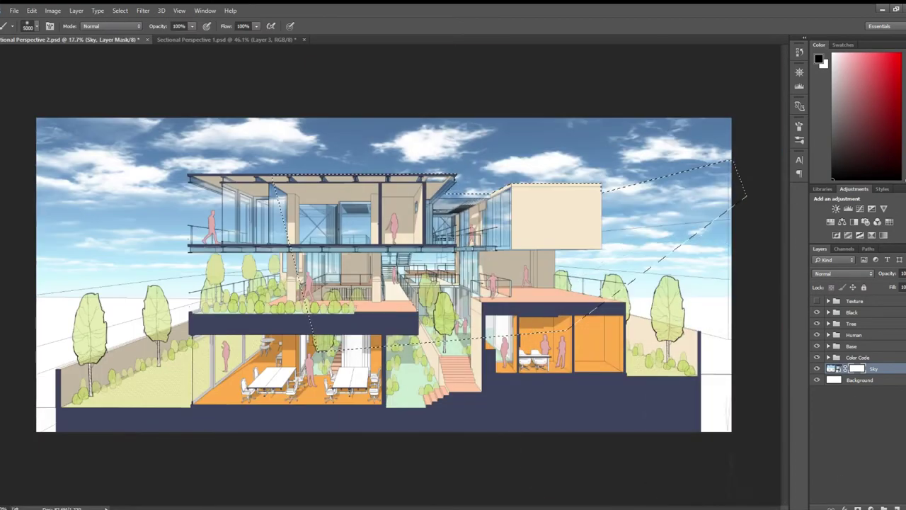
{"action": "key", "text": "alt+BackSpace"}
{"action": "key", "text": "ctrl+d"}
{"action": "key", "text": "m"}
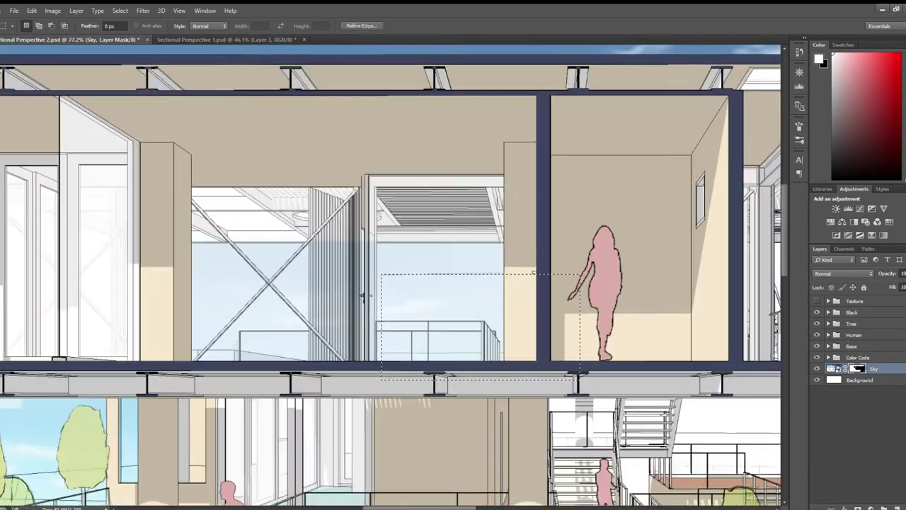
Step: Lasso along the diagonal beam and paint the Sky mask there
{"action": "key", "text": "l"}
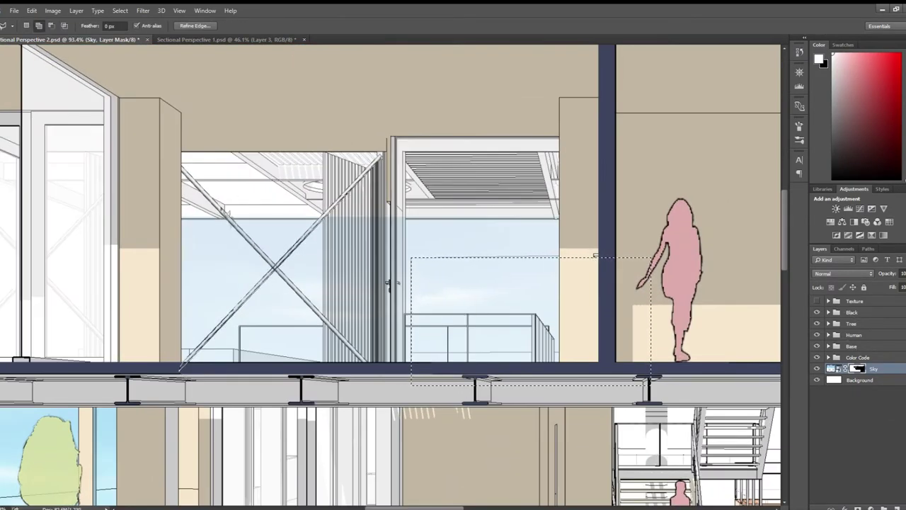
{"action": "left_click", "coordinate": [407, 402]}
{"action": "left_click", "coordinate": [181, 167]}
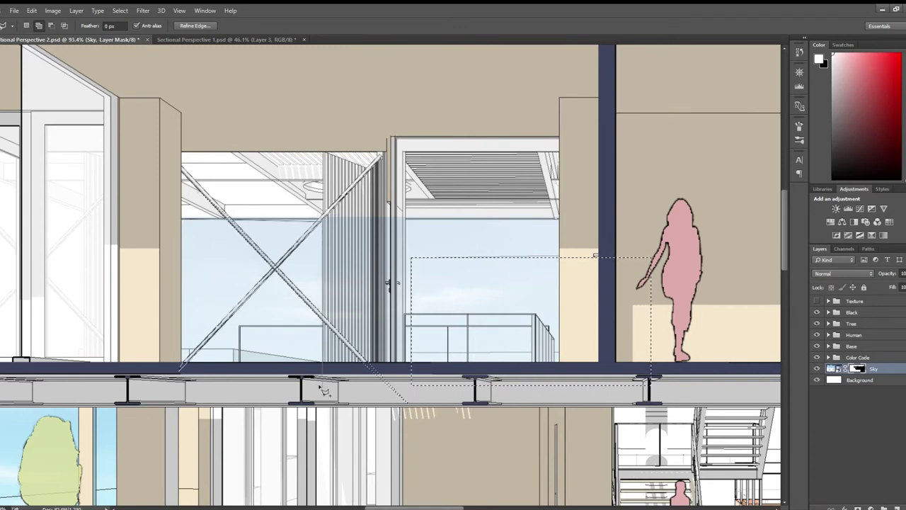
{"action": "scroll", "coordinate": [507, 269], "scroll_direction": "down", "scroll_amount": 1}
{"action": "key", "text": "b"}
{"action": "scroll", "coordinate": [426, 303], "scroll_direction": "down", "scroll_amount": 1}
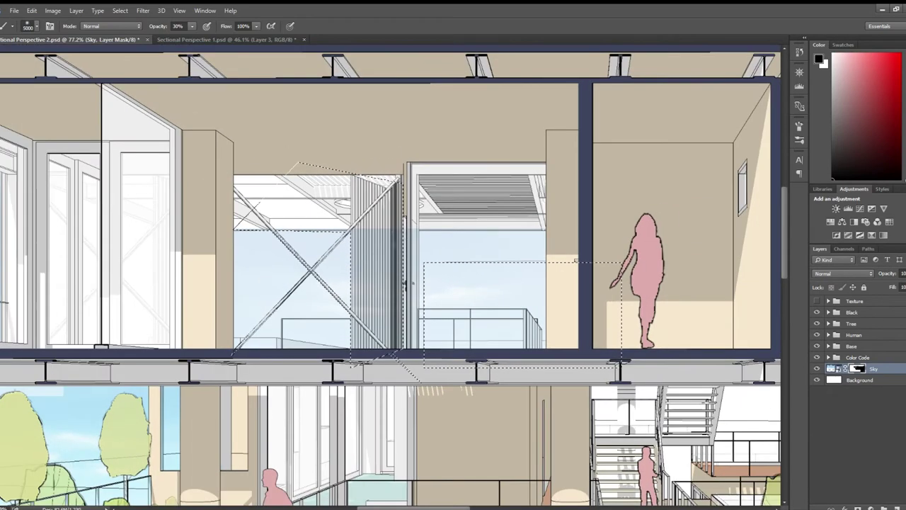
{"action": "scroll", "coordinate": [425, 303], "scroll_direction": "down", "scroll_amount": 1}
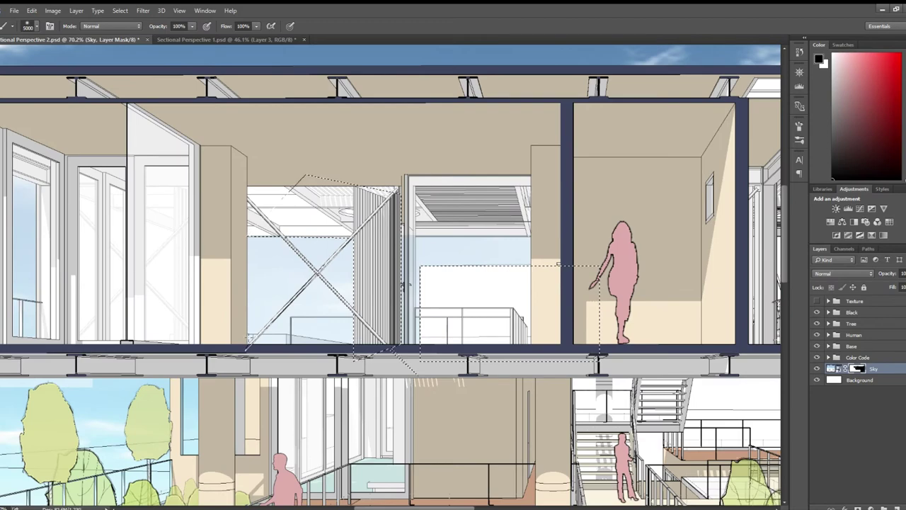
Step: Lasso along the floor slab edge and paint that area of the Sky mask
{"action": "key", "text": "l"}
{"action": "key", "text": "ctrl+d"}
{"action": "scroll", "coordinate": [254, 334], "scroll_direction": "up", "scroll_amount": 1}
{"action": "left_click_drag", "start_coordinate": [363, 357], "coordinate": [430, 353]}
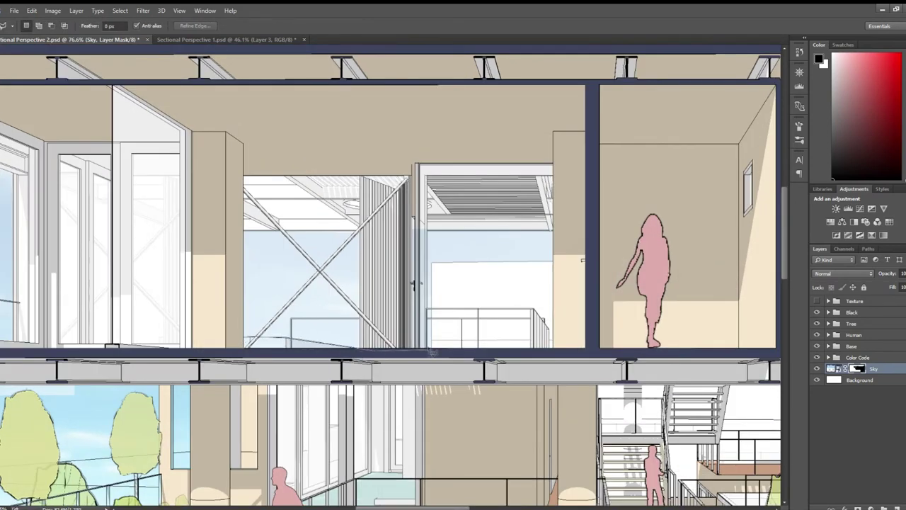
{"action": "left_click_drag", "start_coordinate": [428, 349], "coordinate": [388, 354]}
{"action": "key", "text": "b"}
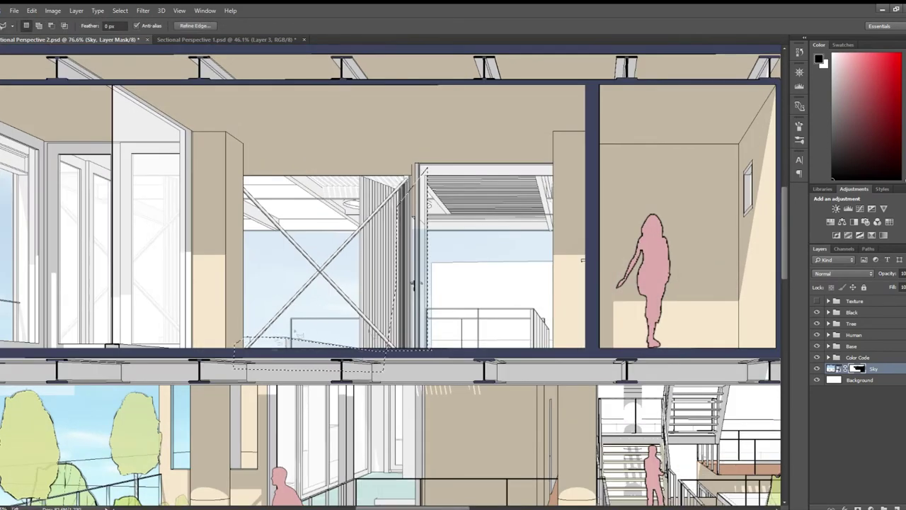
{"action": "scroll", "coordinate": [400, 290], "scroll_direction": "down", "scroll_amount": 1}
Step: Return to the Move tool and target the Sky layer's image instead of its mask
{"action": "key", "text": "v"}
{"action": "scroll", "coordinate": [382, 269], "scroll_direction": "down", "scroll_amount": 2}
{"action": "scroll", "coordinate": [371, 254], "scroll_direction": "down", "scroll_amount": 2}
{"action": "scroll", "coordinate": [362, 244], "scroll_direction": "down", "scroll_amount": 1}
{"action": "scroll", "coordinate": [363, 245], "scroll_direction": "down", "scroll_amount": 1}
{"action": "left_click", "coordinate": [836, 368]}
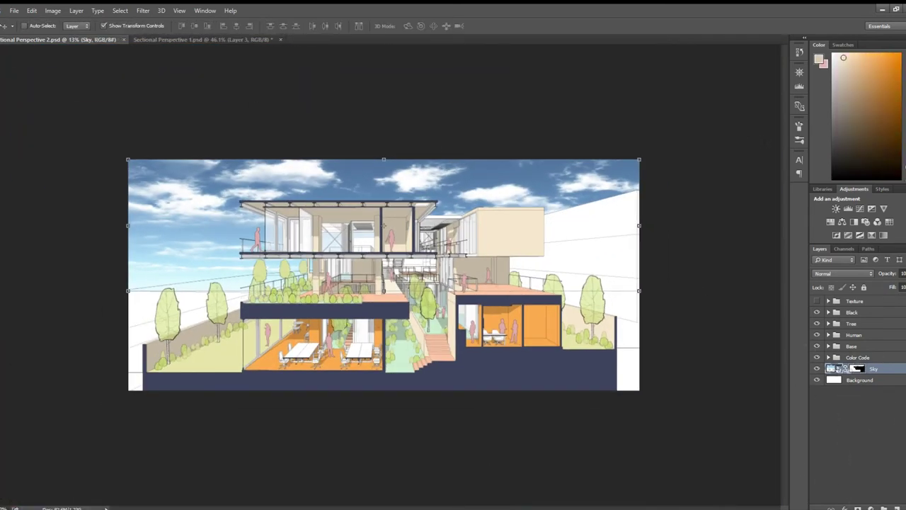
Step: Add a Hue/Saturation 1 adjustment above Sky to pale the blue, checking it zoomed
{"action": "left_click", "coordinate": [830, 222]}
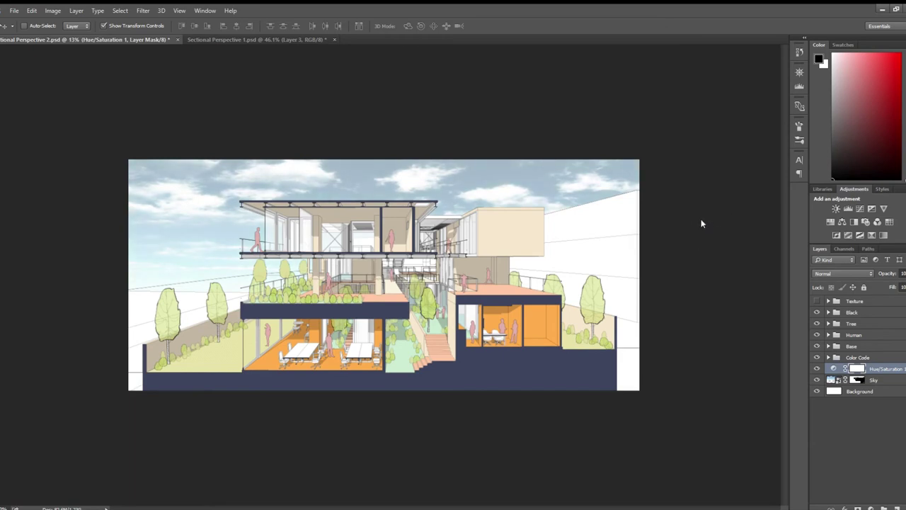
{"action": "key", "text": "ctrl+plus"}
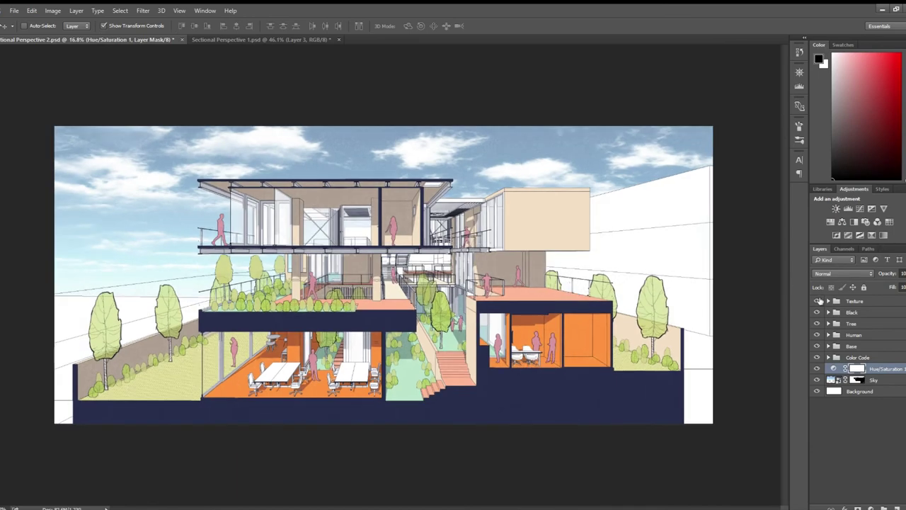
{"action": "left_click", "coordinate": [831, 380]}
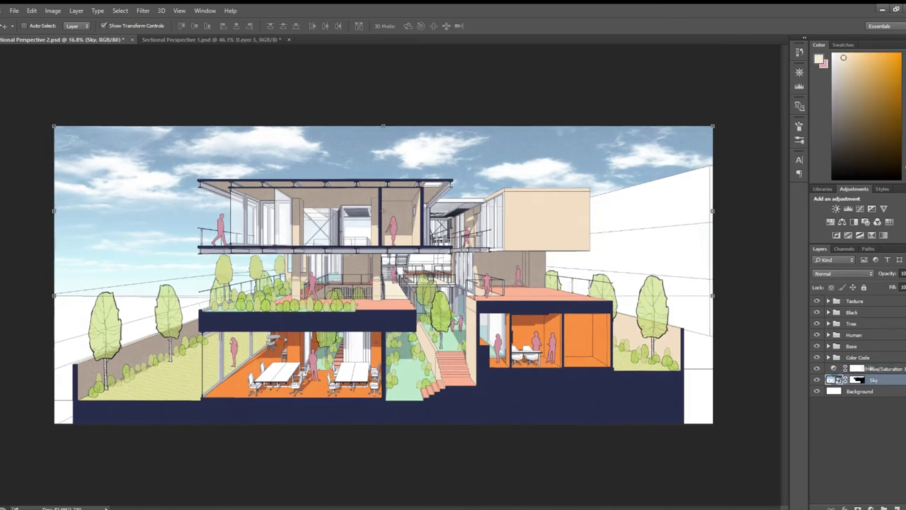
{"action": "left_click", "coordinate": [831, 369]}
{"action": "key", "text": "ctrl+0"}
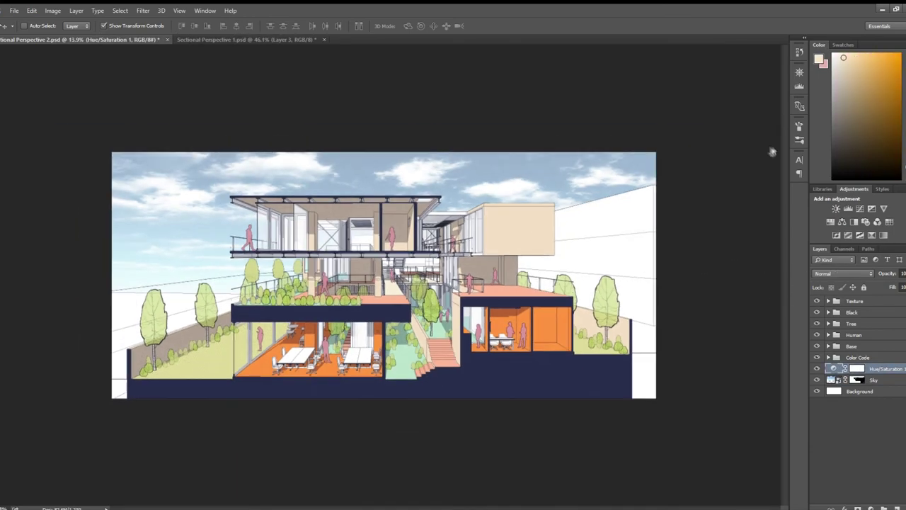
Step: Select the Sky layer and draw a polygonal selection around the left background
{"action": "scroll", "coordinate": [29, 276], "scroll_direction": "up", "scroll_amount": 3}
{"action": "scroll", "coordinate": [28, 276], "scroll_direction": "up", "scroll_amount": 3}
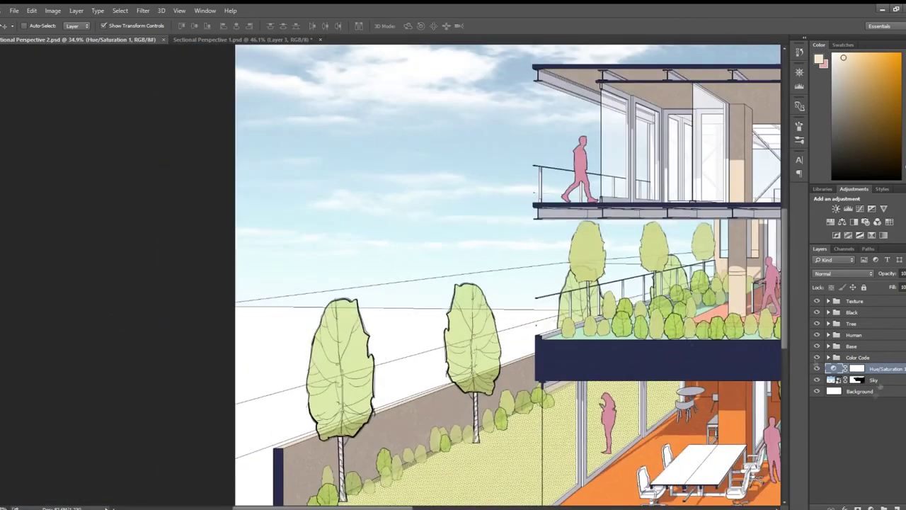
{"action": "key", "text": "l"}
{"action": "left_click", "coordinate": [733, 249]}
{"action": "left_click", "coordinate": [739, 438]}
{"action": "left_click", "coordinate": [240, 438]}
{"action": "left_click", "coordinate": [150, 310]}
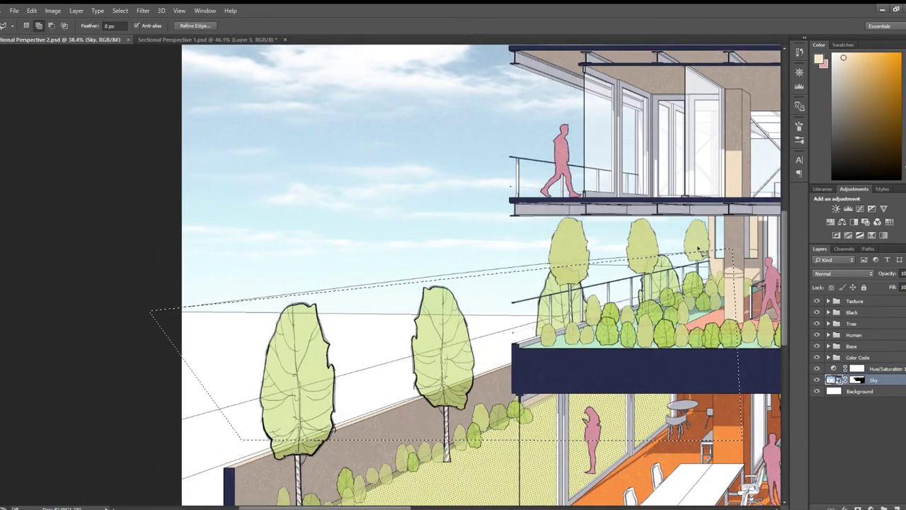
{"action": "double_click", "coordinate": [231, 303]}
Step: Paint black on the Sky mask to hide clouds over the left ground, then deselect
{"action": "key", "text": "b"}
{"action": "scroll", "coordinate": [231, 302], "scroll_direction": "down", "scroll_amount": 5}
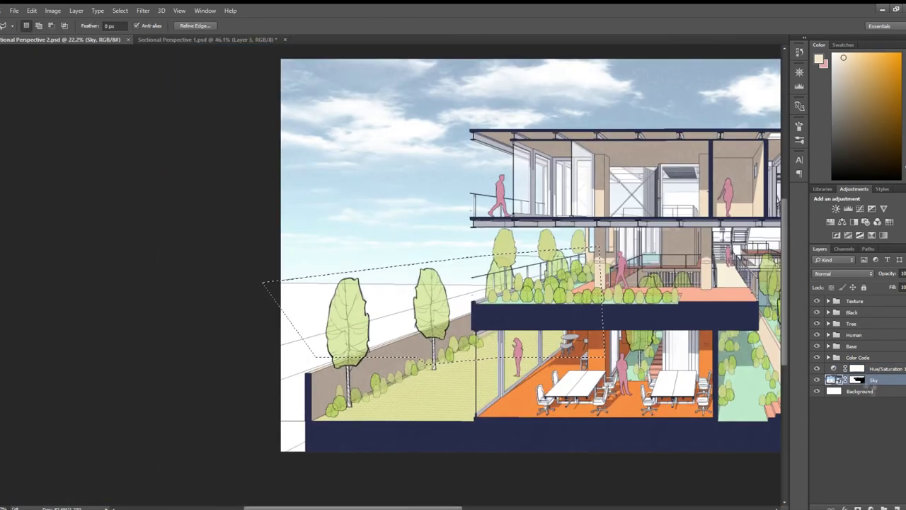
{"action": "key", "text": "d"}
{"action": "key", "text": "ctrl+d"}
Step: Select the lower Line layer to start masking parts of its linework
{"action": "key", "text": "v"}
{"action": "scroll", "coordinate": [706, 300], "scroll_direction": "down", "scroll_amount": 2}
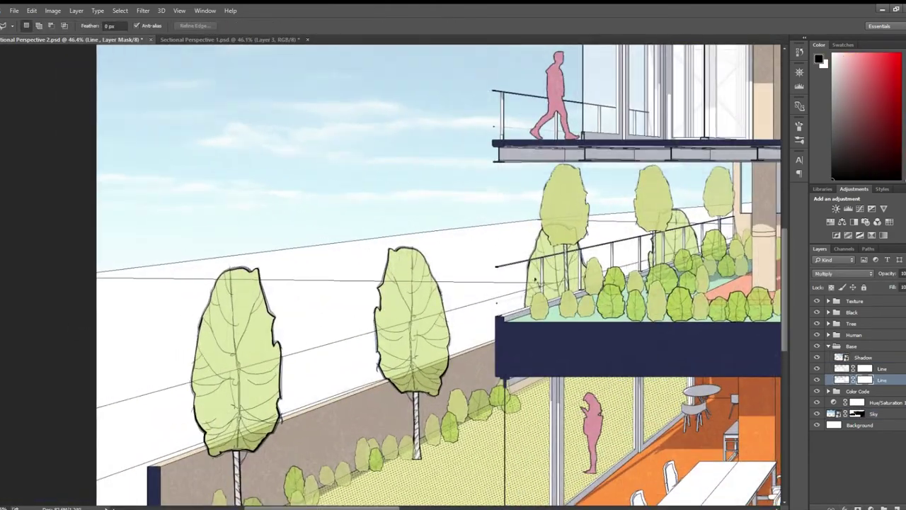
{"action": "key", "text": "b"}
{"action": "scroll", "coordinate": [386, 288], "scroll_direction": "down", "scroll_amount": 1}
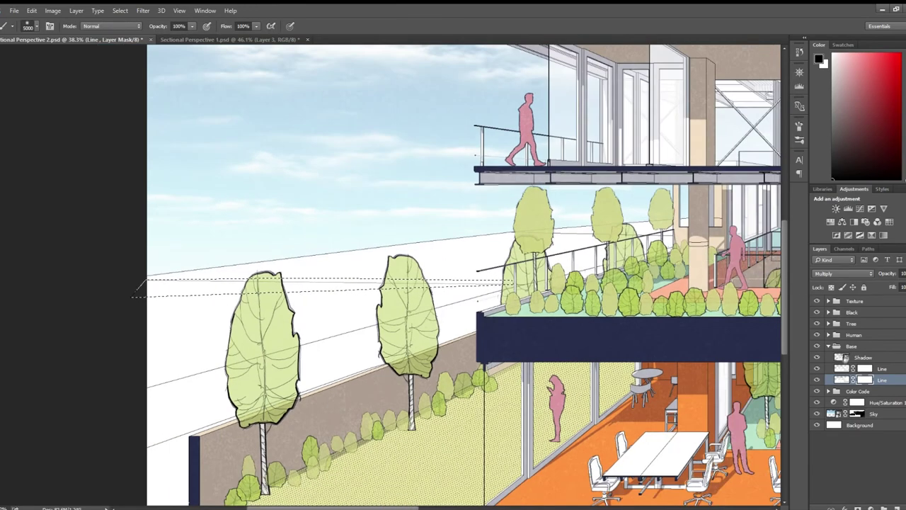
{"action": "key", "text": "l"}
{"action": "scroll", "coordinate": [575, 281], "scroll_direction": "up", "scroll_amount": 5}
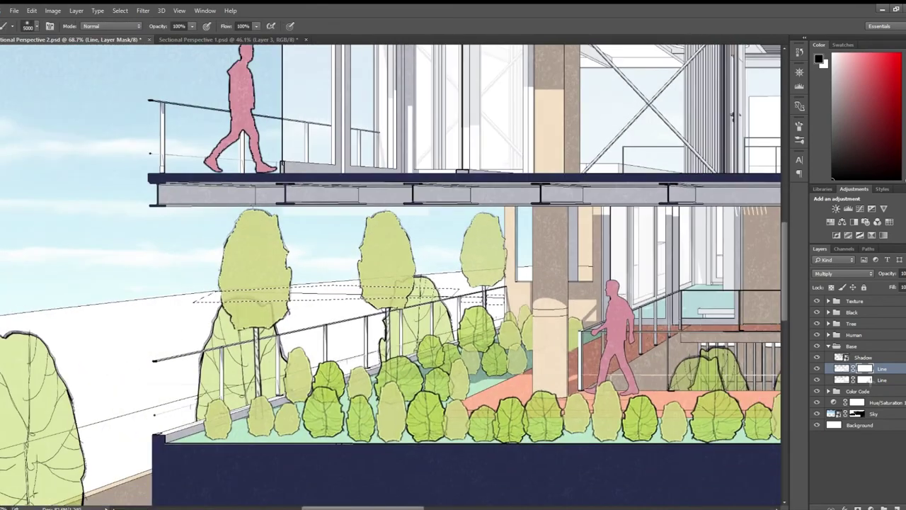
{"action": "left_click", "coordinate": [876, 379]}
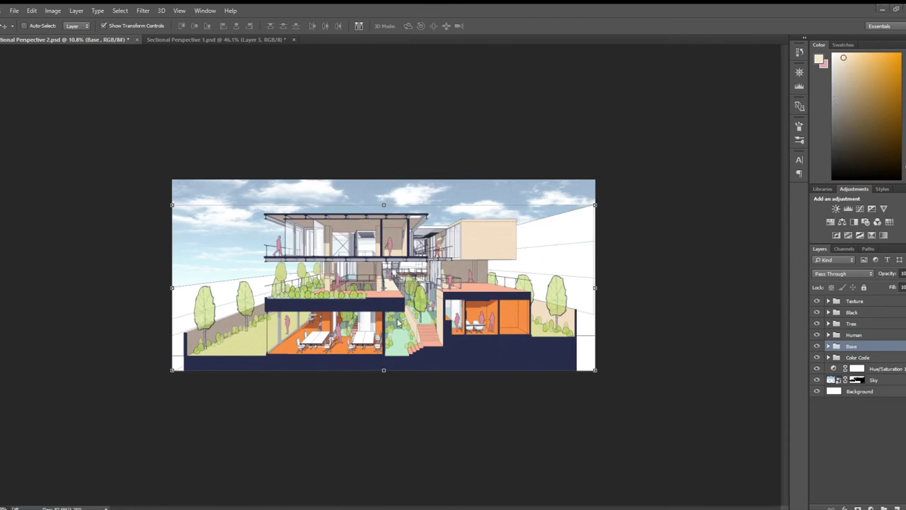
Step: Expand the Base group and toggle the Shadow layer's visibility to compare it
{"action": "key", "text": "ctrl+plus"}
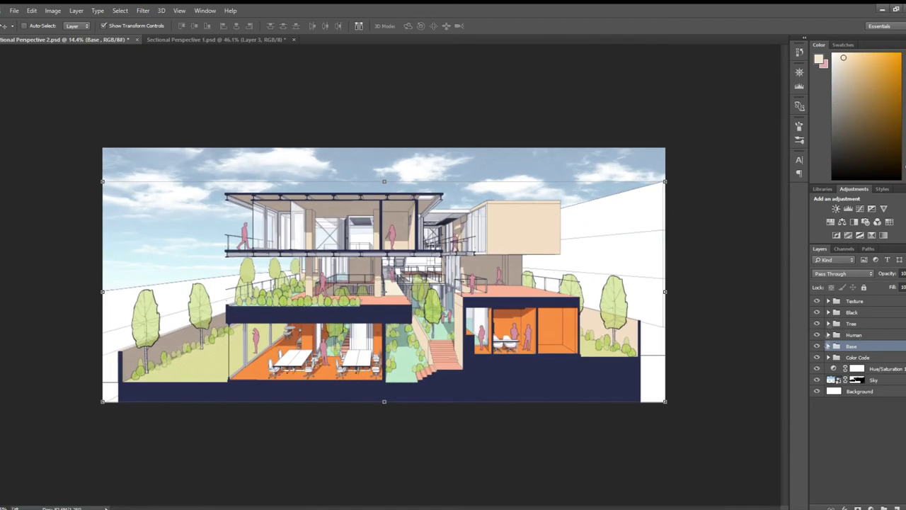
{"action": "left_click", "coordinate": [828, 346]}
{"action": "left_click", "coordinate": [817, 357]}
{"action": "left_click", "coordinate": [816, 357]}
{"action": "left_click", "coordinate": [860, 357]}
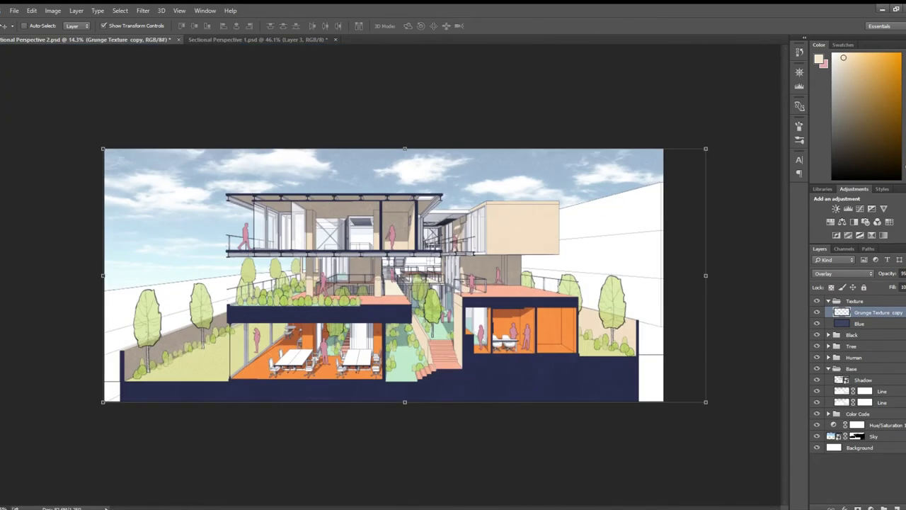
Step: Strengthen the Grunge Texture opacity, collapse the Texture and Base groups, and save
{"action": "key", "text": "Return"}
{"action": "left_click", "coordinate": [829, 301]}
{"action": "left_click", "coordinate": [829, 346]}
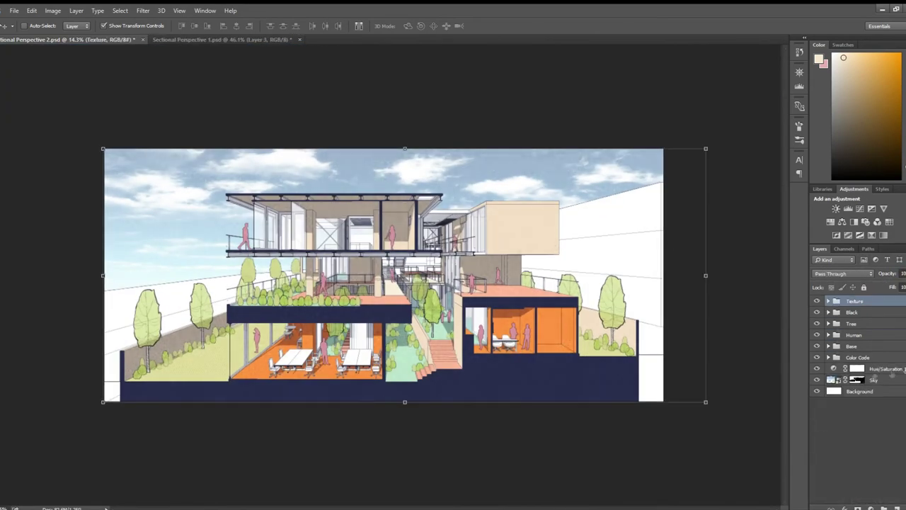
{"action": "left_click", "coordinate": [857, 369]}
{"action": "key", "text": "d"}
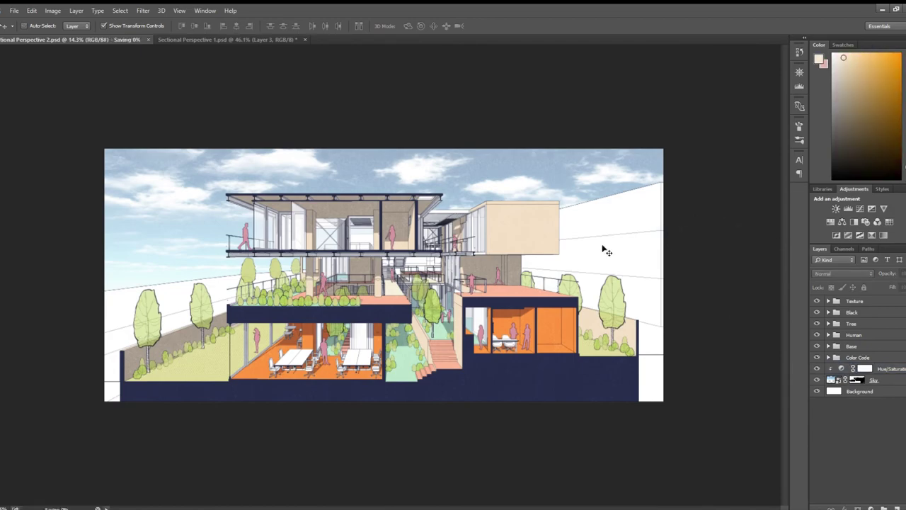
{"action": "scroll", "coordinate": [457, 244], "scroll_direction": "down", "scroll_amount": 5}
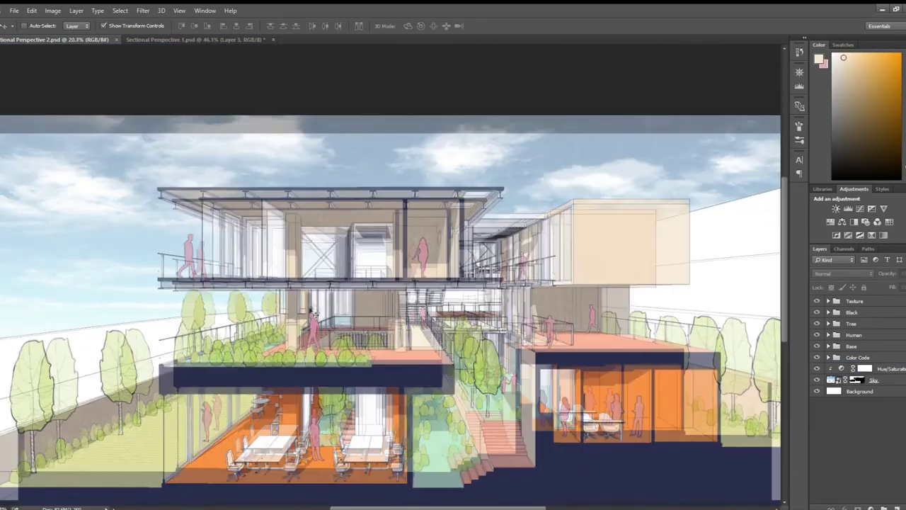
{"action": "key", "text": "alt"}
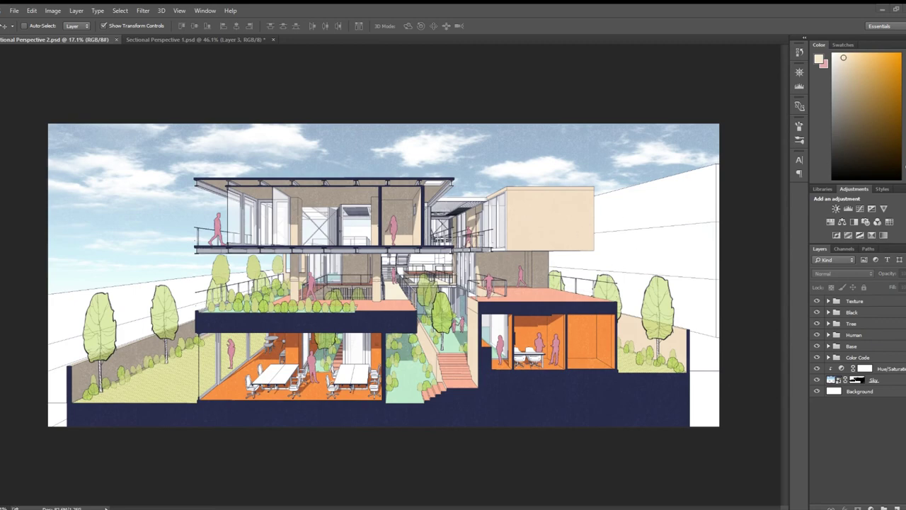
{"action": "scroll", "coordinate": [472, 175], "scroll_direction": "up", "scroll_amount": 3}
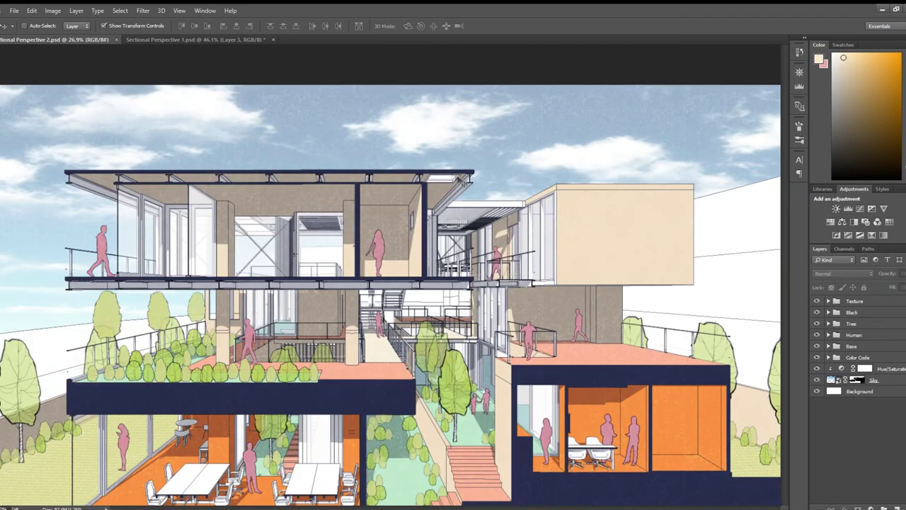
{"action": "scroll", "coordinate": [474, 184], "scroll_direction": "up", "scroll_amount": 3}
{"action": "key", "text": "m"}
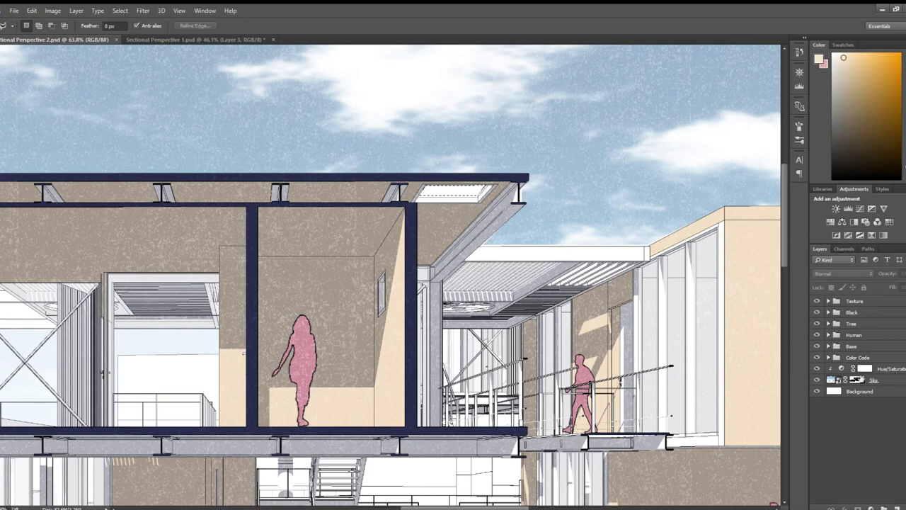
{"action": "key", "text": "d"}
{"action": "key", "text": "b"}
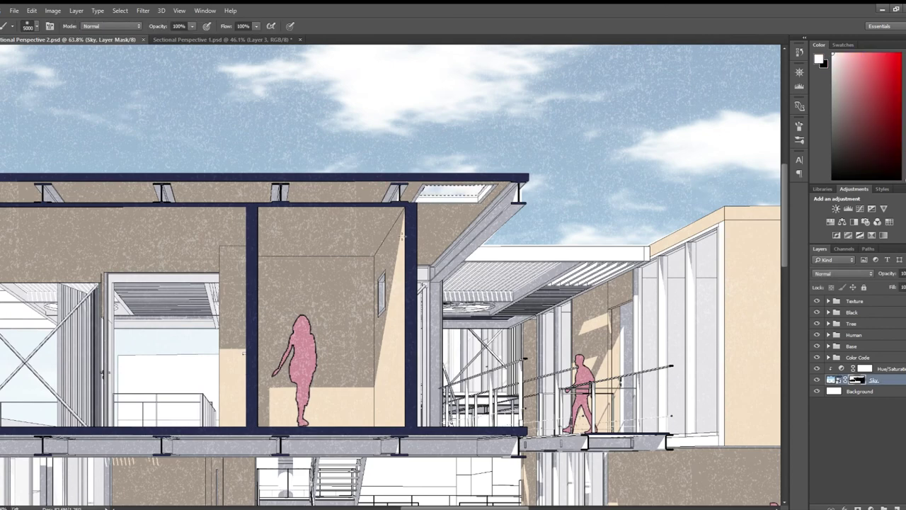
{"action": "key", "text": "v"}
{"action": "scroll", "coordinate": [382, 276], "scroll_direction": "down", "scroll_amount": 5}
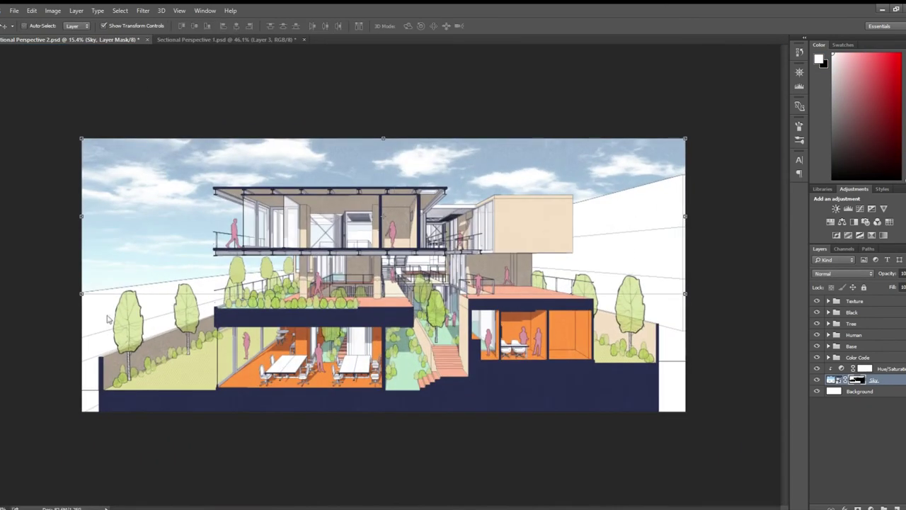